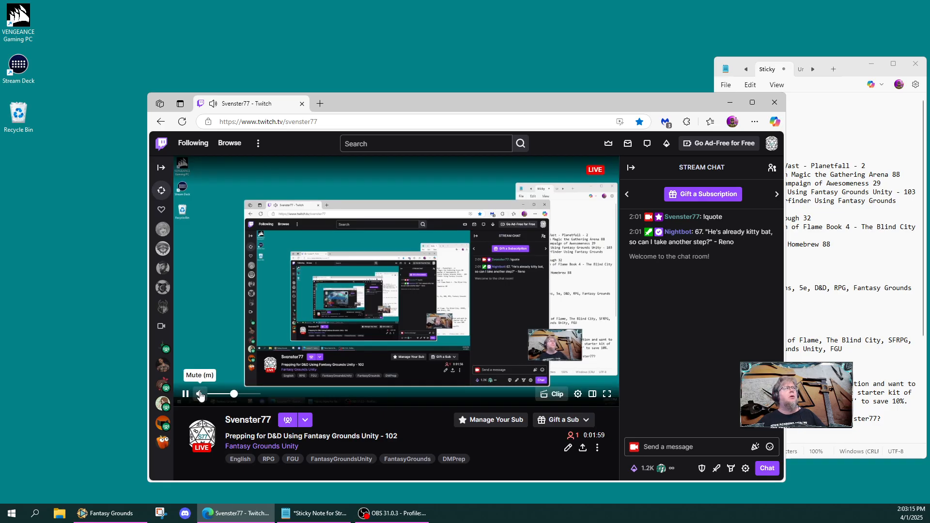
- Mute the live Twitch stream playback
left_click(200, 395)
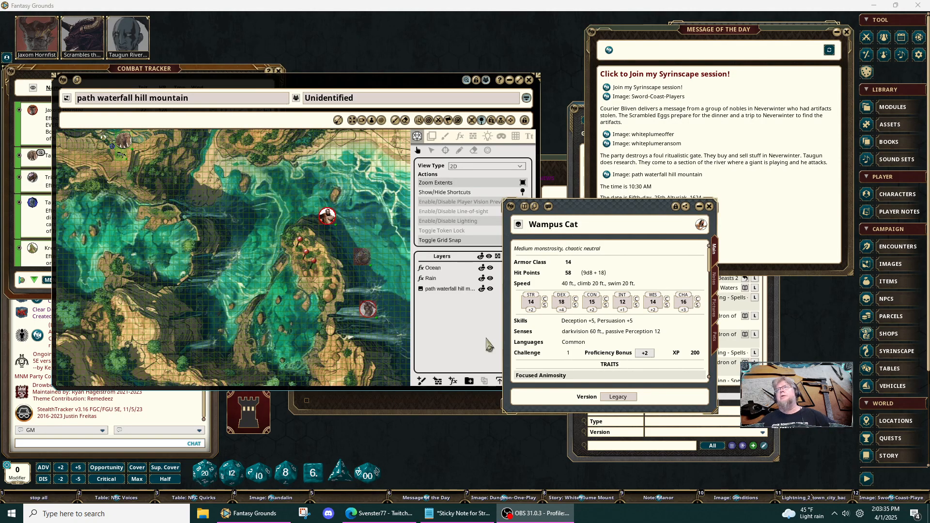
- Switch to Fantasy Grounds, move the map and Wampus Cat windows higher, and close the window listing MNM Bigger Drop Downs behind them
left_click(373, 87)
left_click_drag(374, 88, 455, 47)
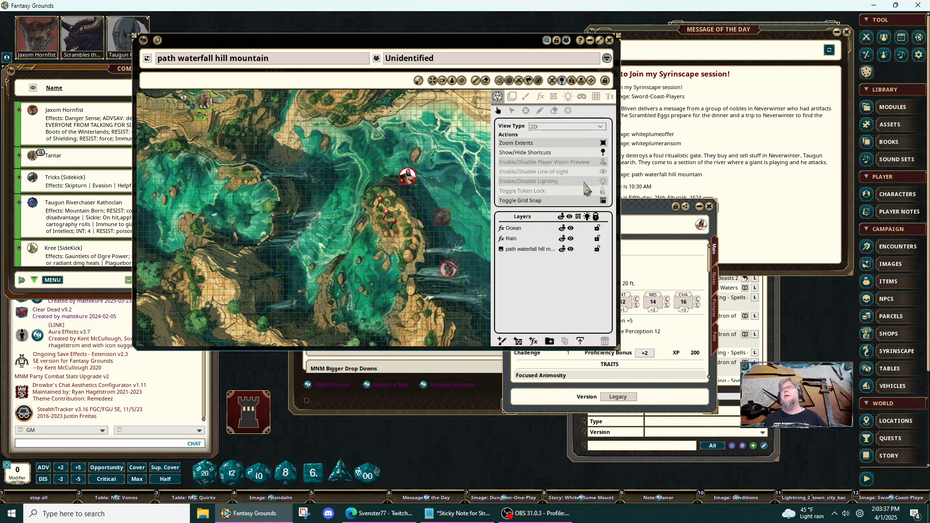
left_click_drag(642, 204, 629, 126)
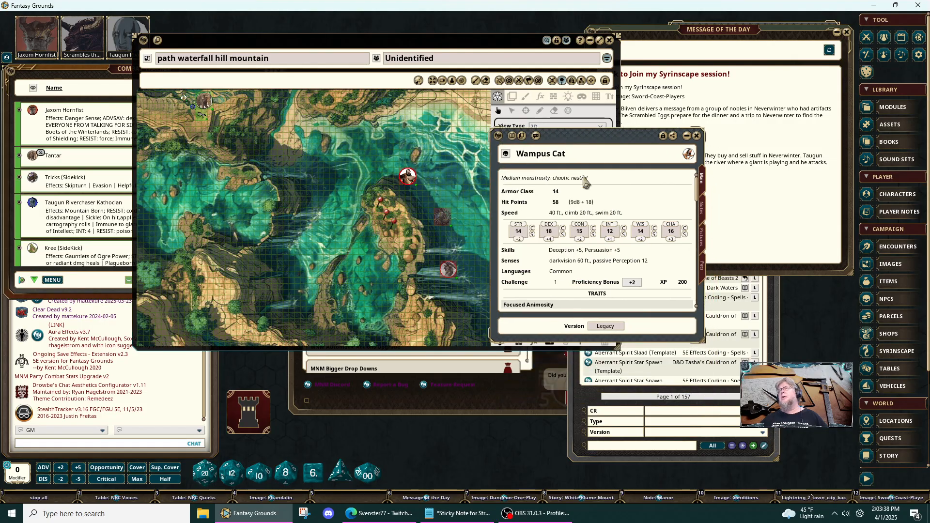
left_click(534, 398)
left_click(675, 160)
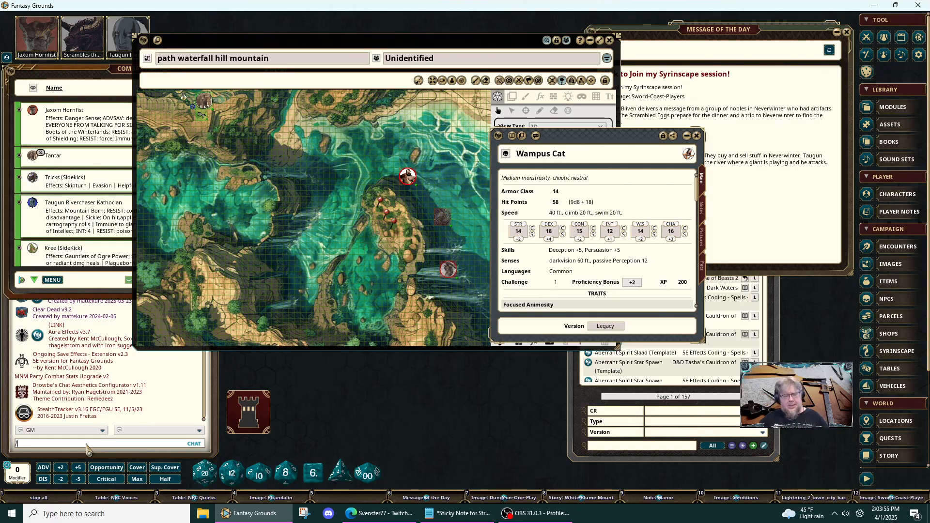
- Enlarge the interface with the chat commands /scaleui 100 and /scaleui 110
type("caleui 100")
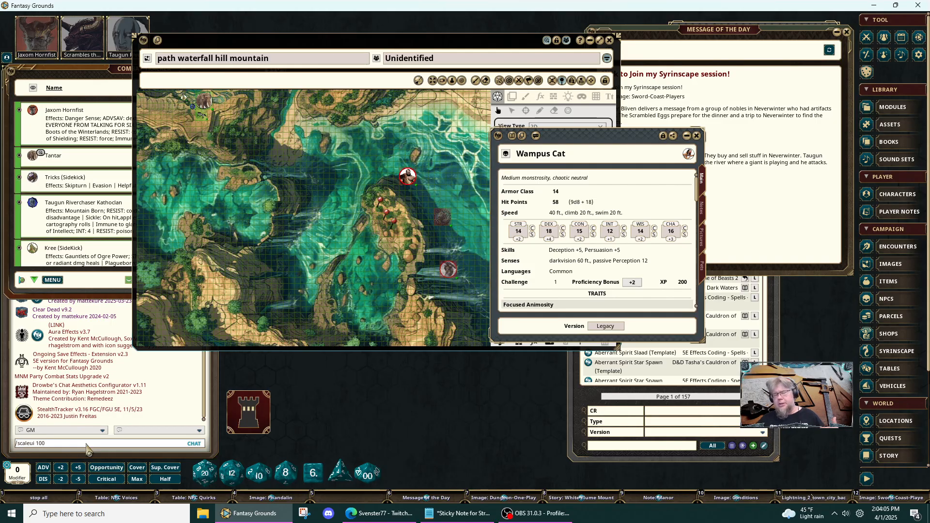
key("Return")
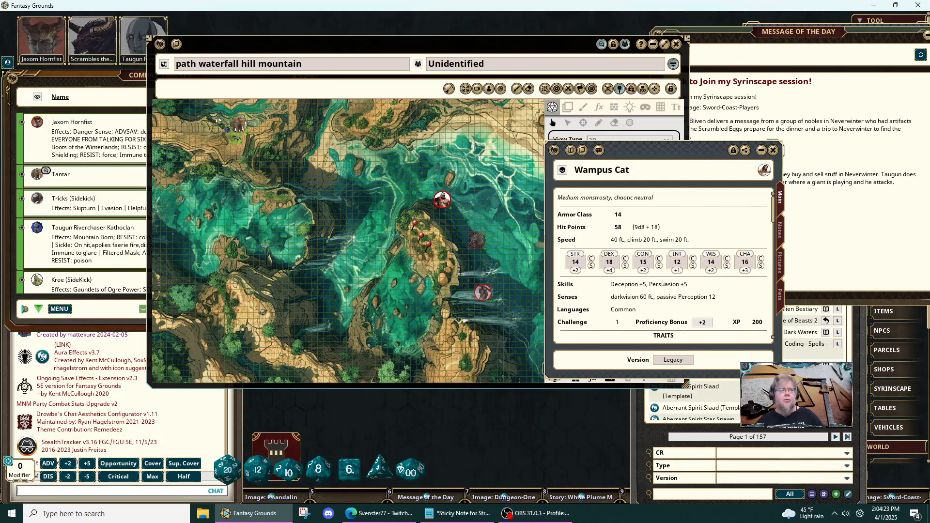
left_click(172, 491)
key("Up")
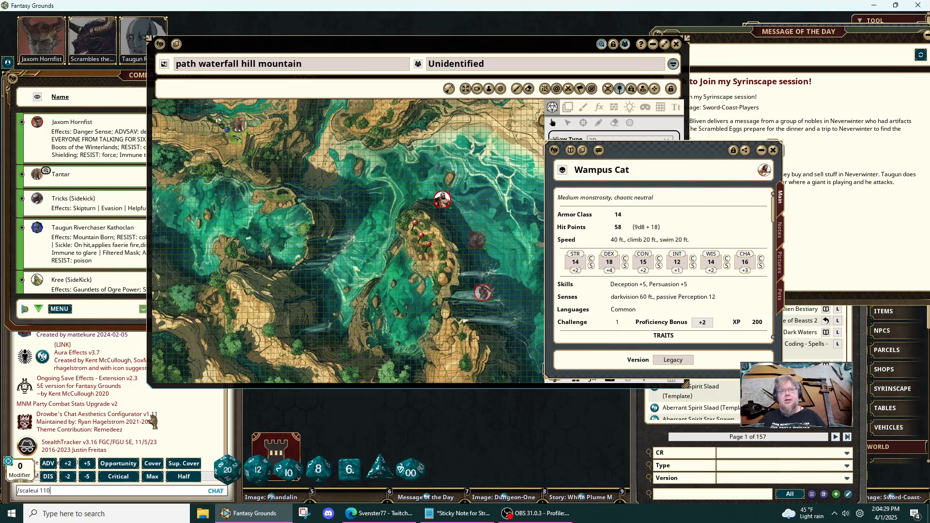
key("Return")
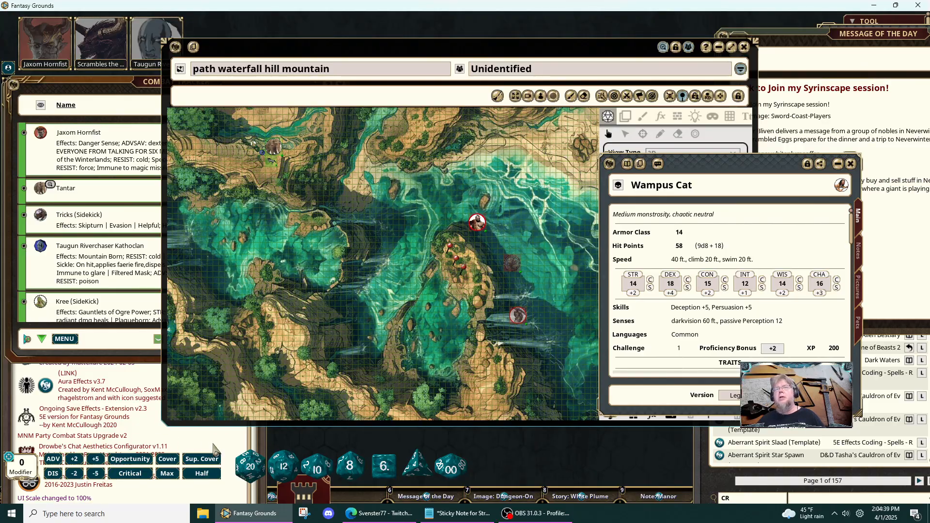
- Unlock the chat window's position and reset it to its default place
right_click(226, 435)
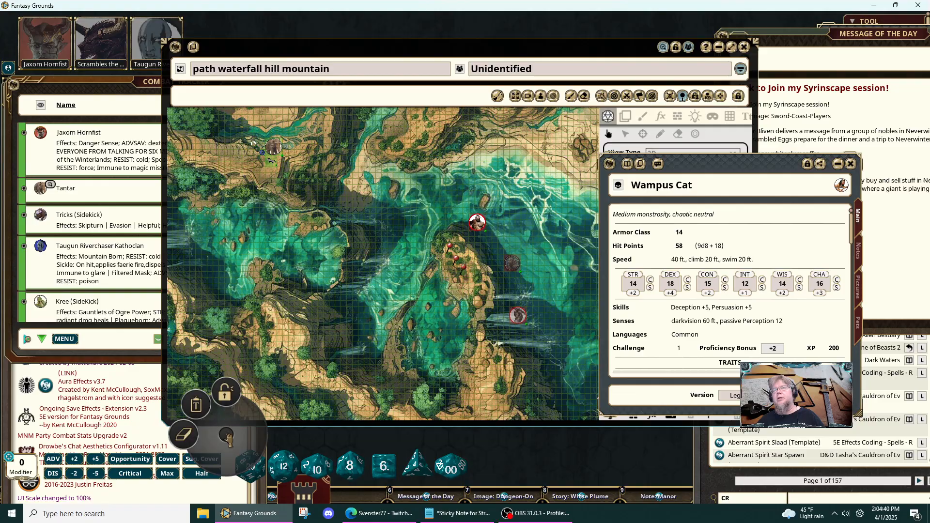
left_click(226, 394)
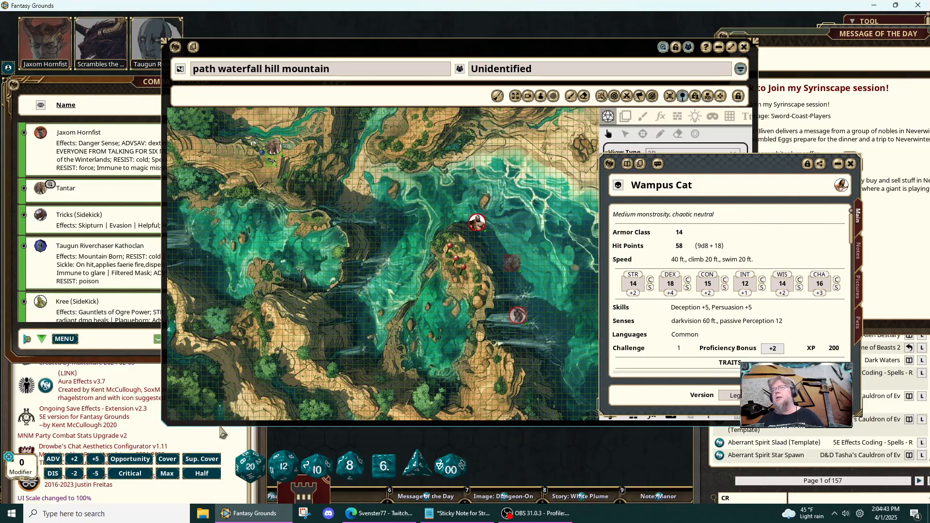
right_click(220, 437)
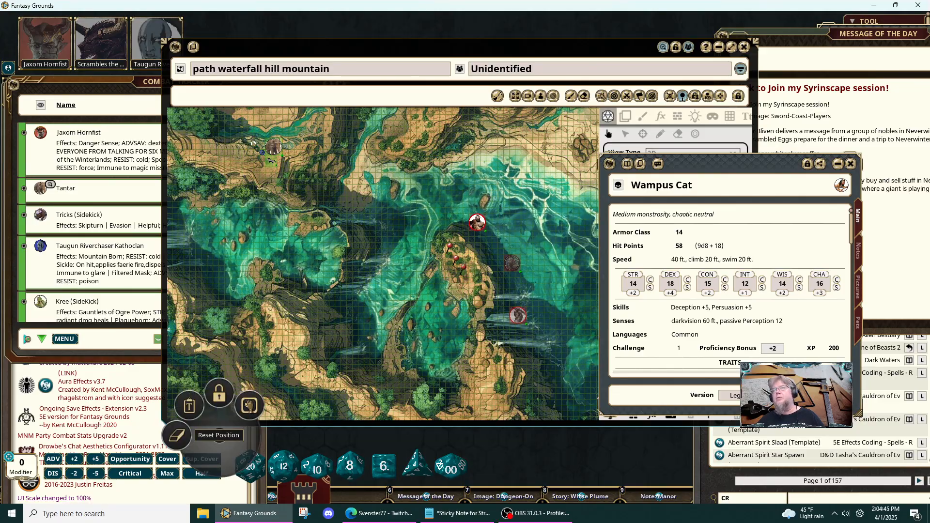
left_click(244, 401)
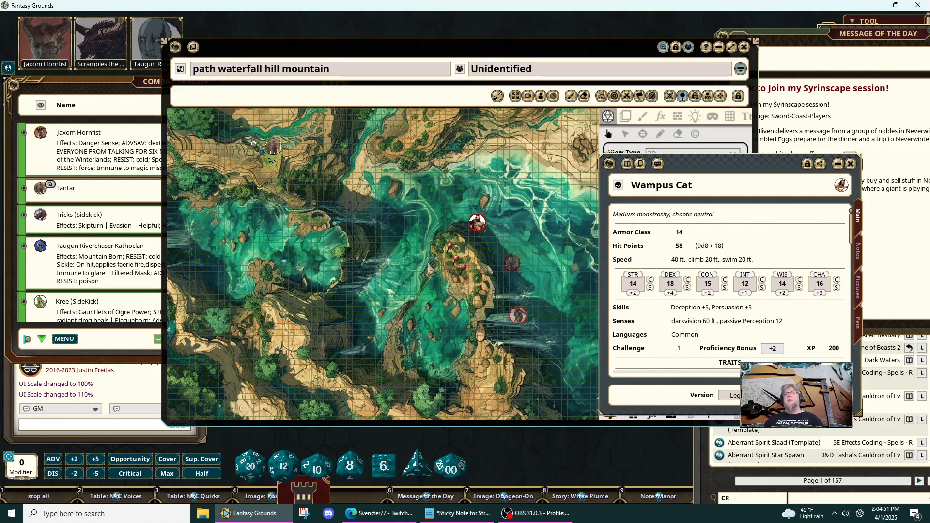
- Examine the path waterfall hill mountain map, from the party's tokens on the path to the enemy tokens around the island
left_click(417, 270)
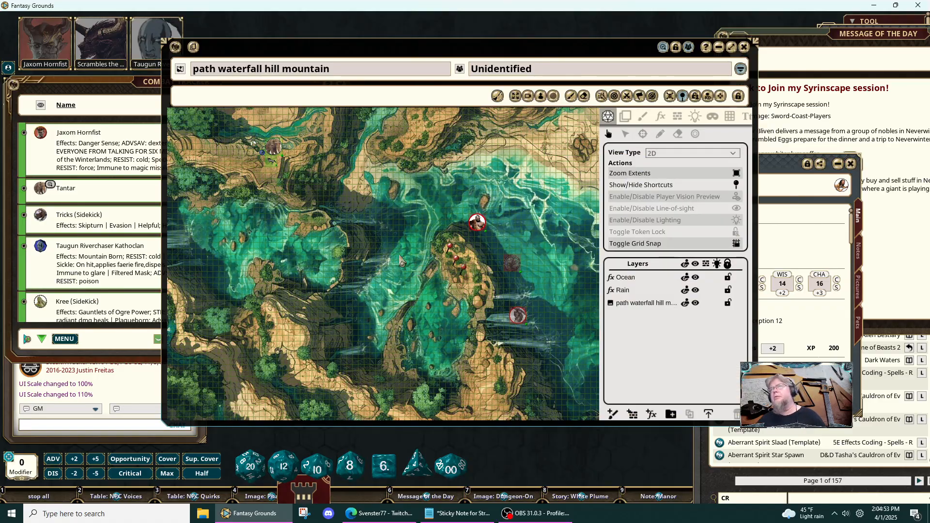
scroll(379, 238, "down", 2)
scroll(379, 238, "down", 4)
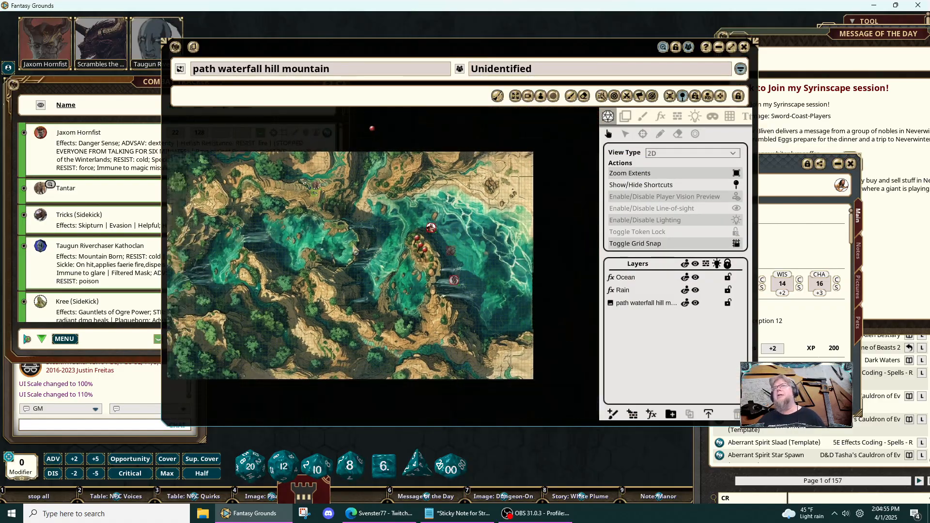
left_click_drag(289, 263, 354, 259)
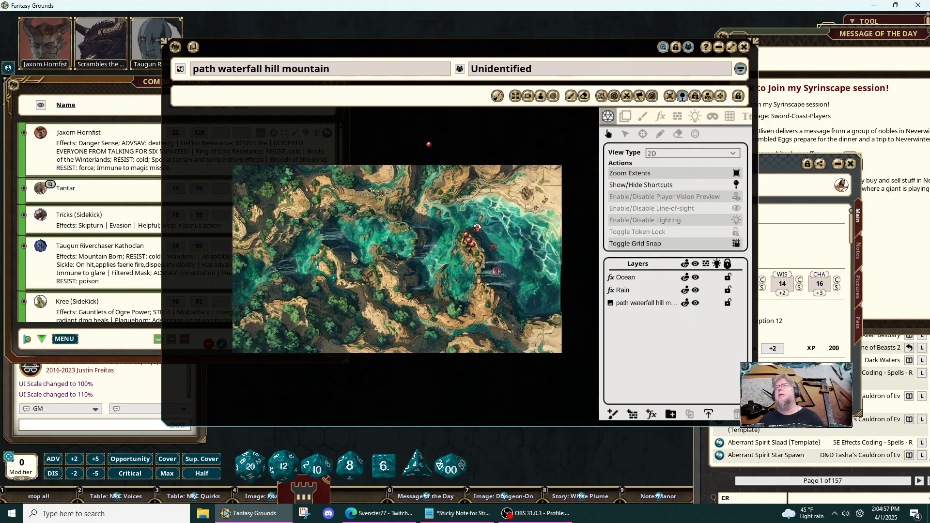
scroll(502, 249, "up", 6)
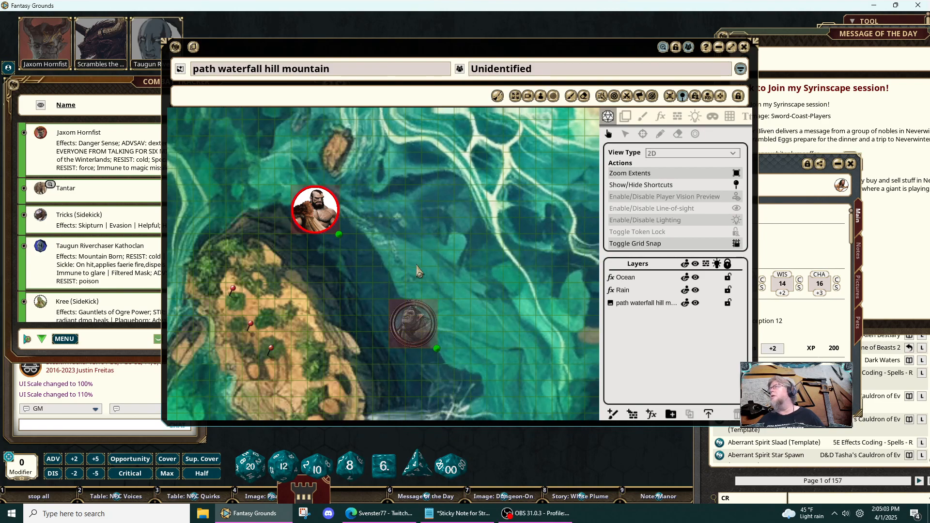
scroll(488, 270, "down", 3)
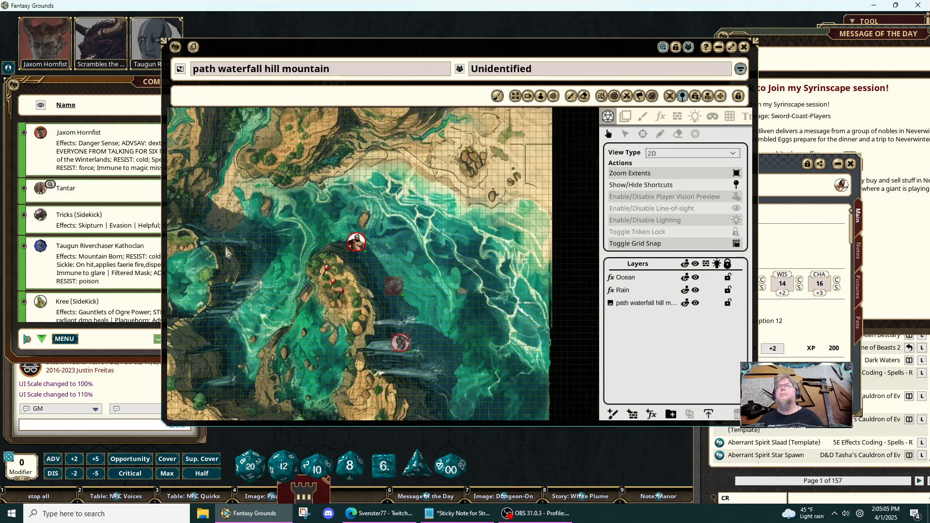
scroll(329, 286, "down", 3)
scroll(329, 291, "down", 2)
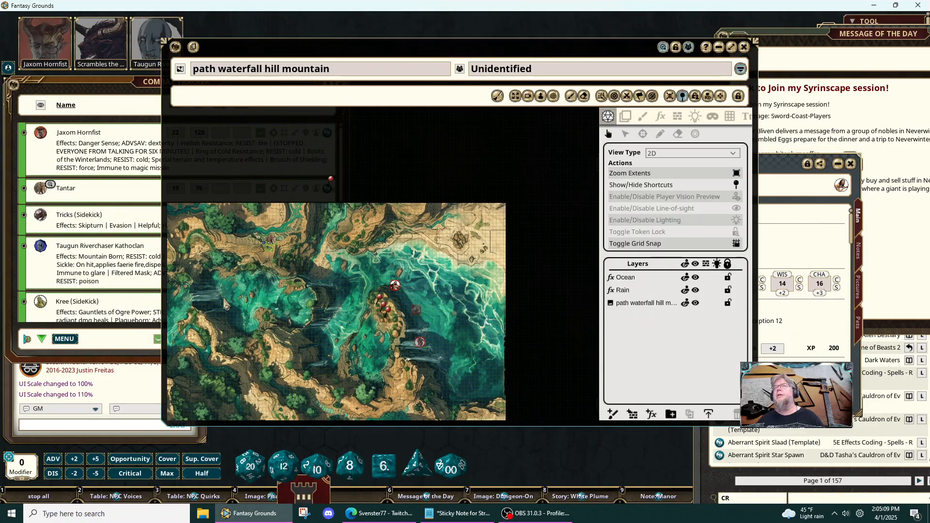
scroll(218, 304, "up", 4)
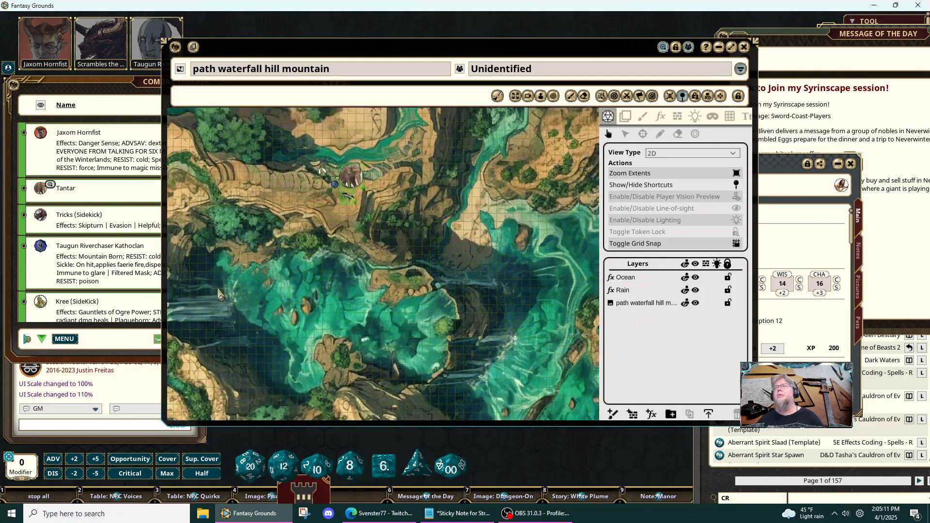
scroll(389, 298, "down", 3)
scroll(389, 298, "down", 2)
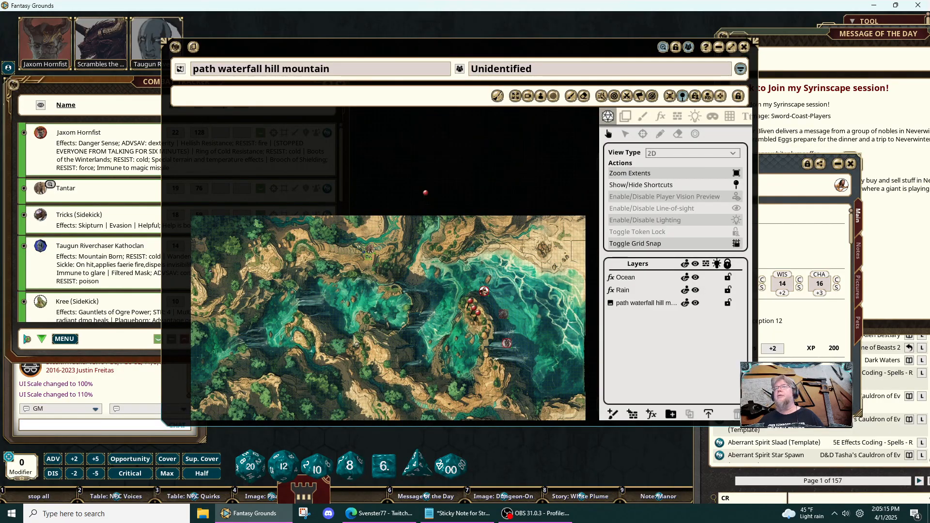
scroll(411, 305, "down", 1)
scroll(411, 303, "up", 2)
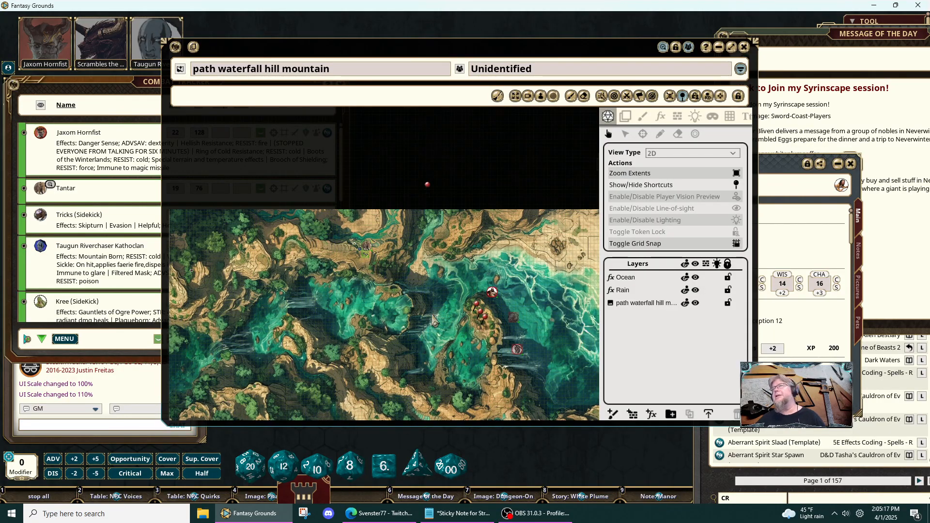
left_click_drag(430, 310, 395, 266)
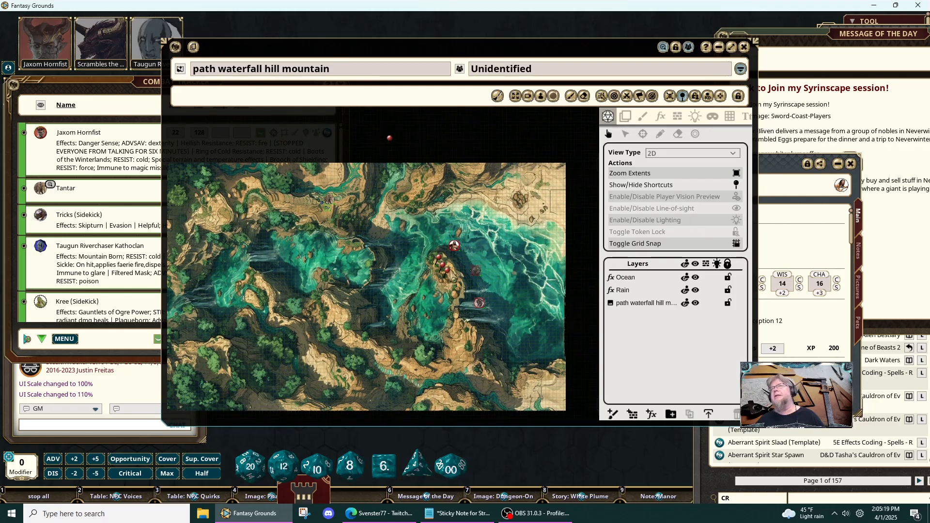
scroll(422, 278, "up", 3)
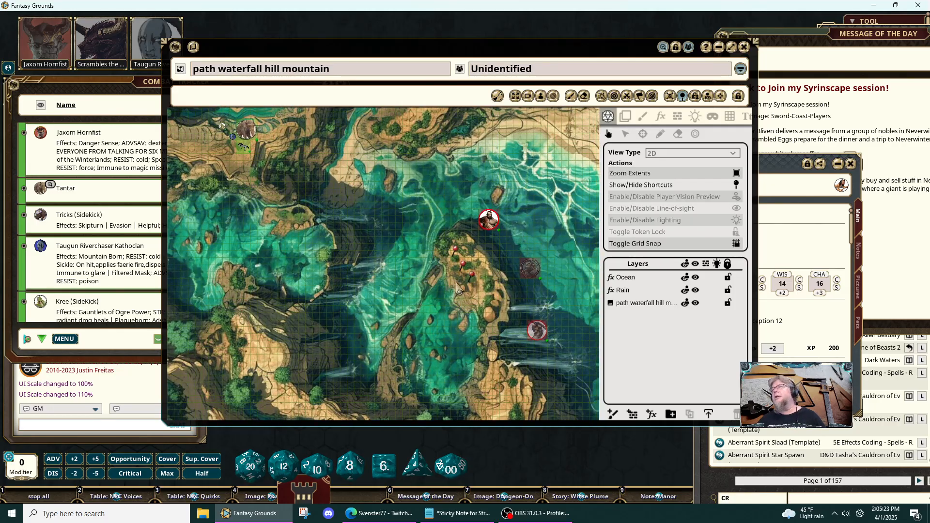
left_click_drag(457, 286, 397, 268)
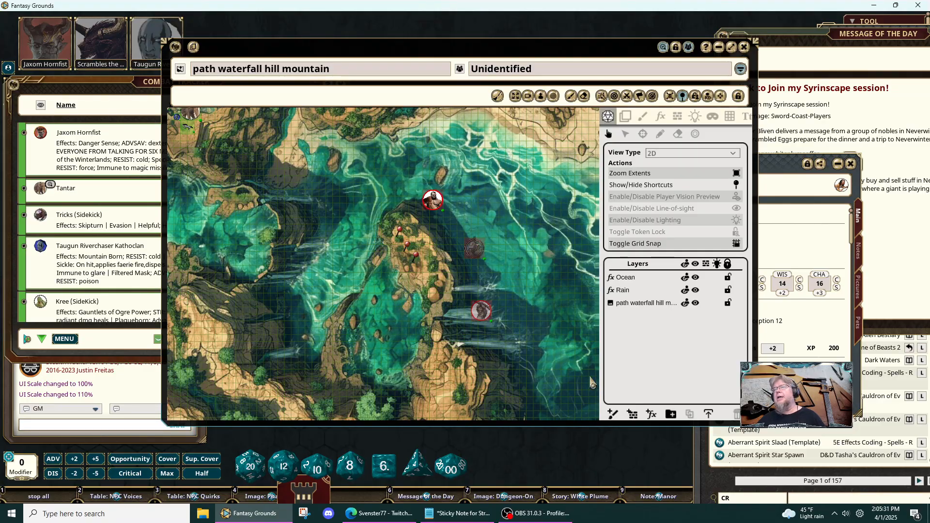
- Move the Wampus Cat sheet over the map's lower corner and open the creature image linked in its notes
left_click(785, 191)
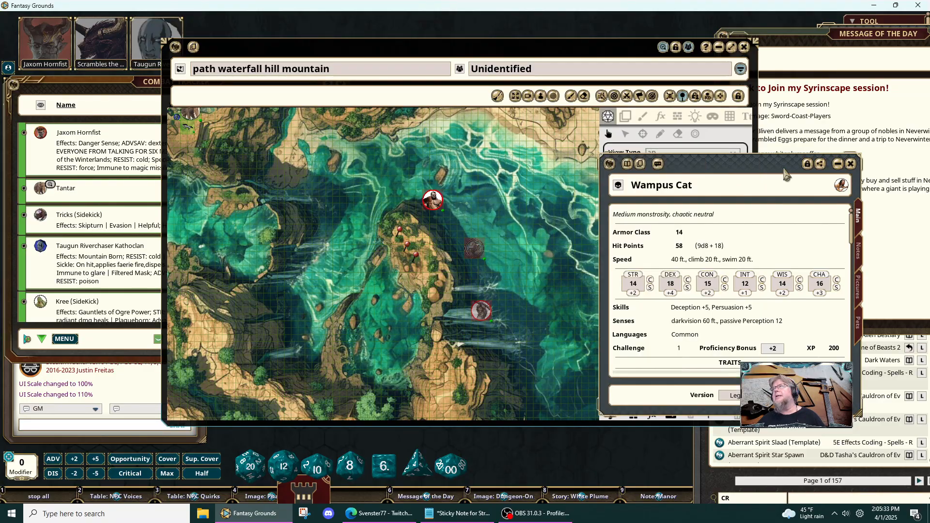
left_click_drag(784, 169, 681, 221)
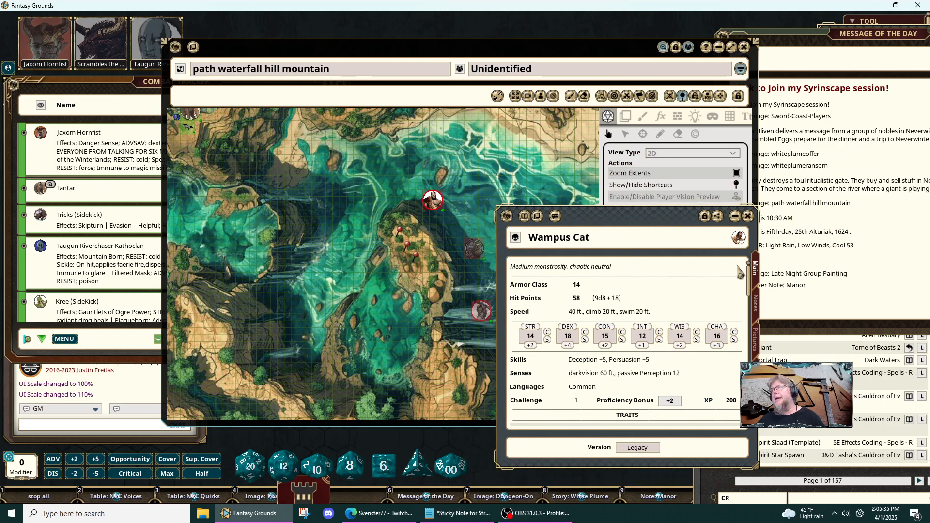
left_click(754, 342)
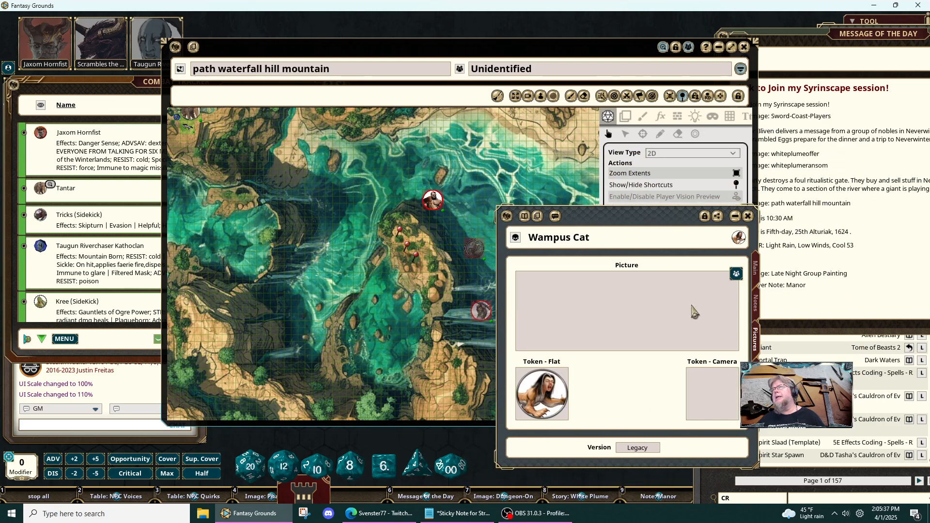
left_click(754, 304)
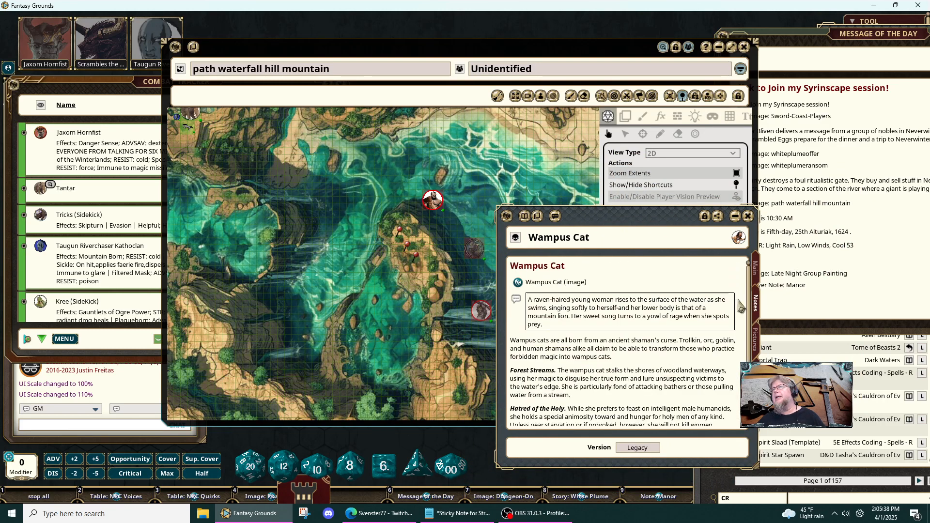
left_click(517, 282)
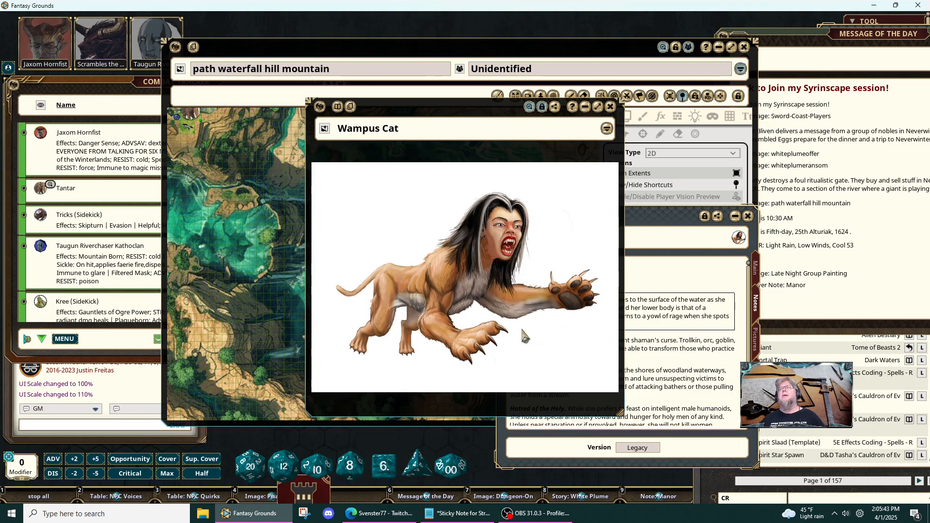
scroll(538, 328, "up", 3)
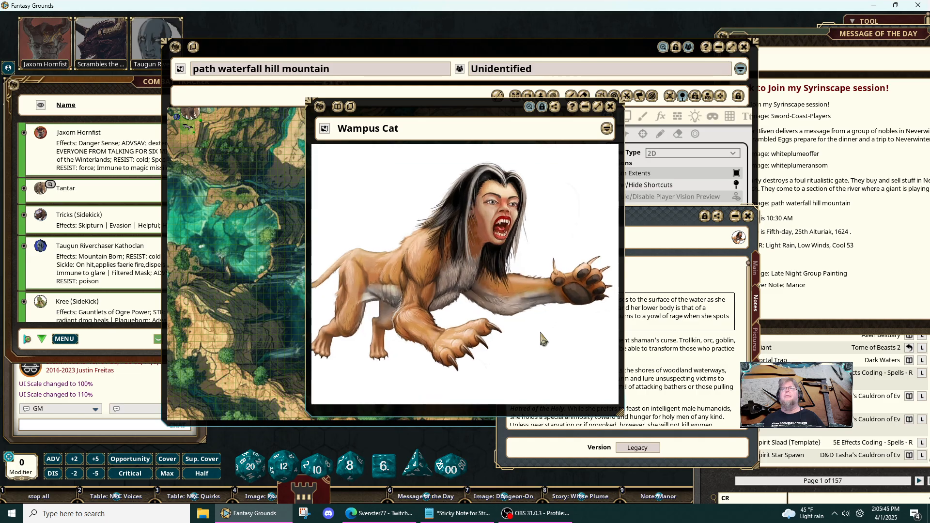
- Place the Wampus Cat image beside the creature's sheet so both can be viewed together
left_click_drag(481, 117, 733, 123)
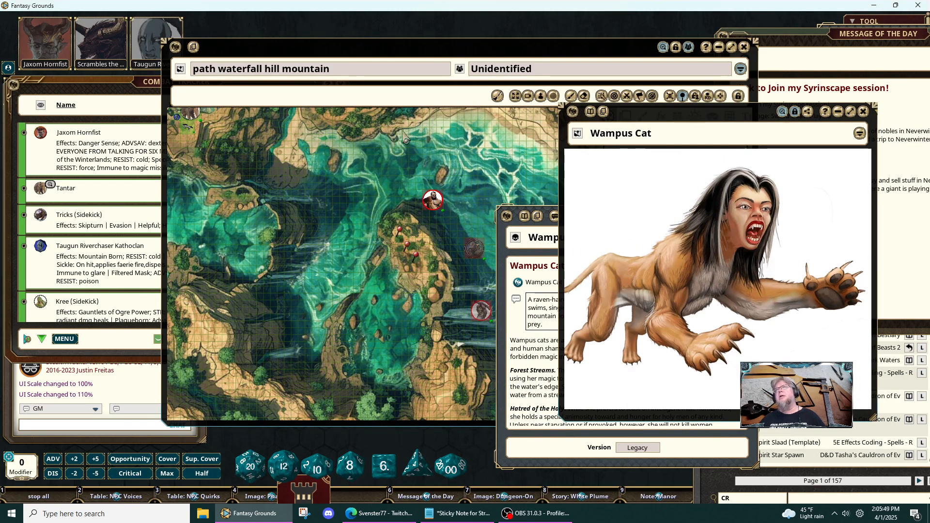
scroll(486, 178, "down", 2)
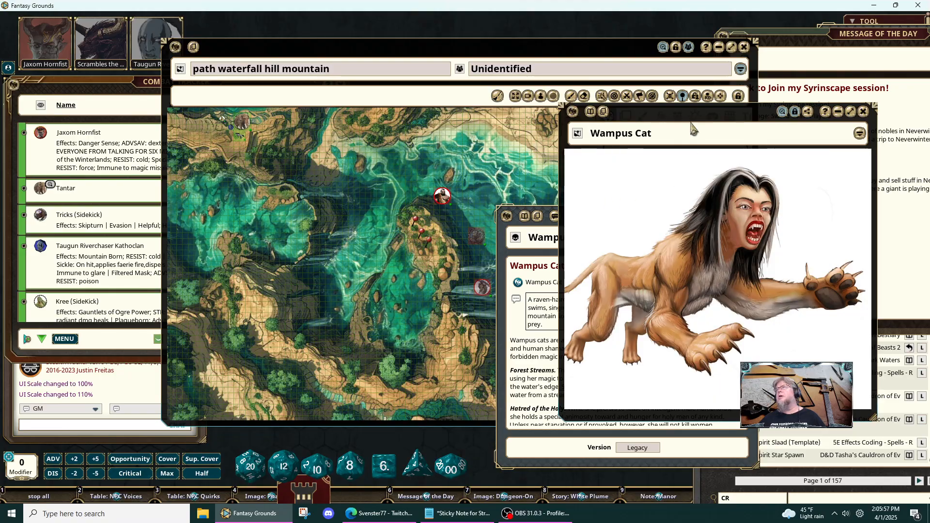
left_click_drag(691, 116, 201, 125)
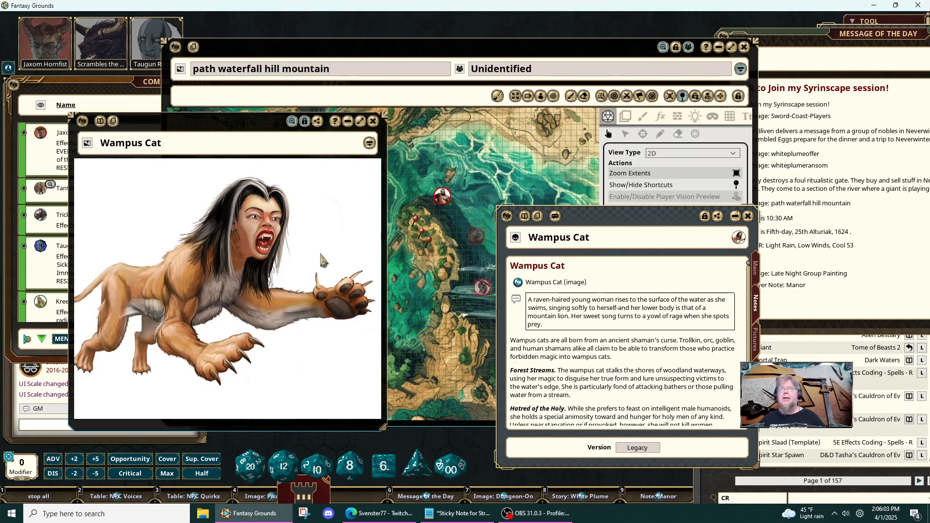
- Read the rest of the Wampus Cat's notes and the traits in its main statistics
scroll(654, 292, "down", 4)
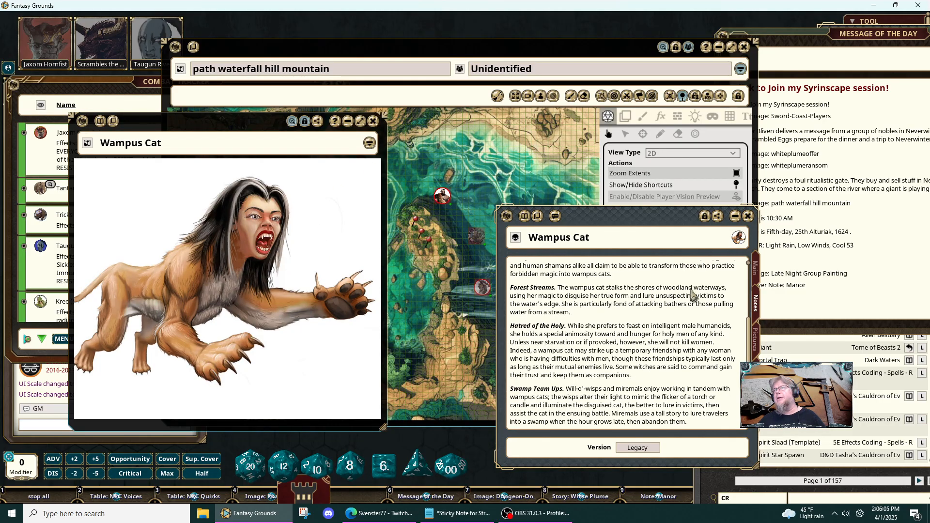
left_click(759, 277)
scroll(672, 330, "down", 5)
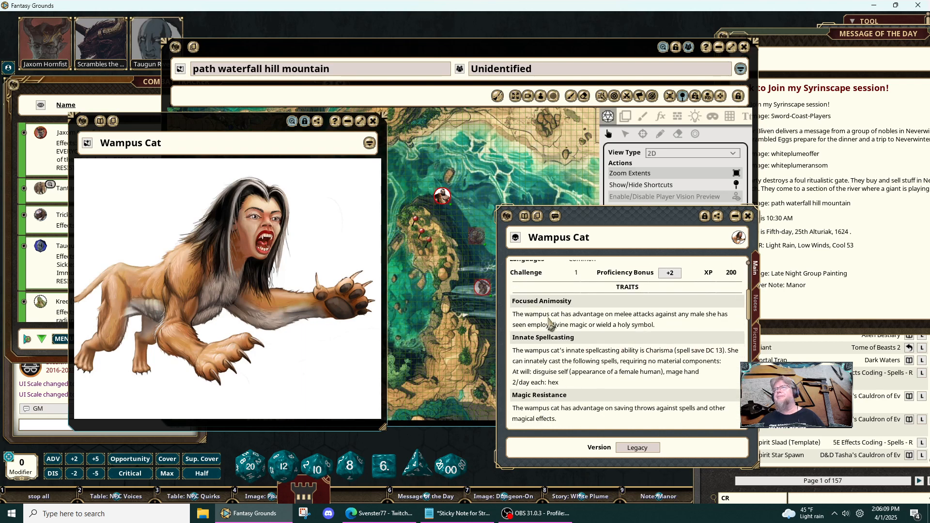
- Show the Wampus Cat's description in its notes and place the creature image and the sheet side by side away from the party's tokens
left_click(758, 313)
scroll(587, 303, "up", 3)
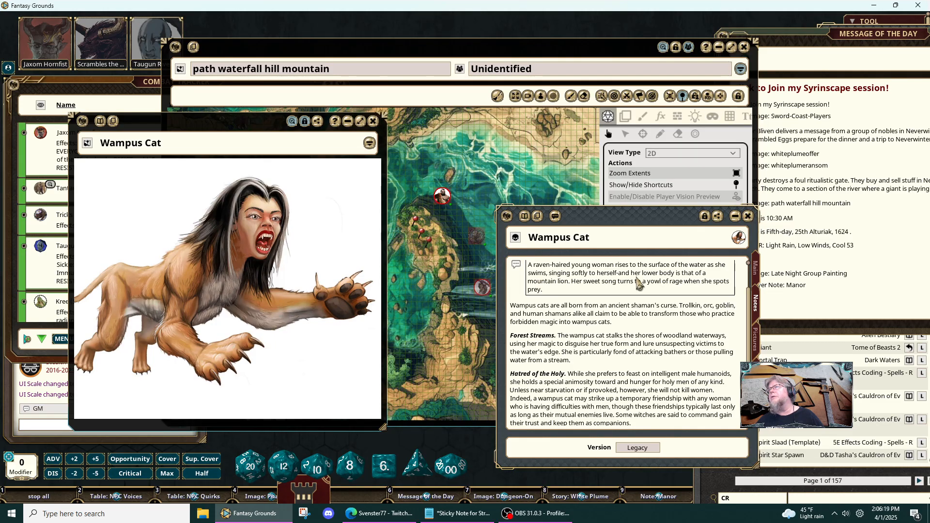
left_click_drag(258, 134, 767, 160)
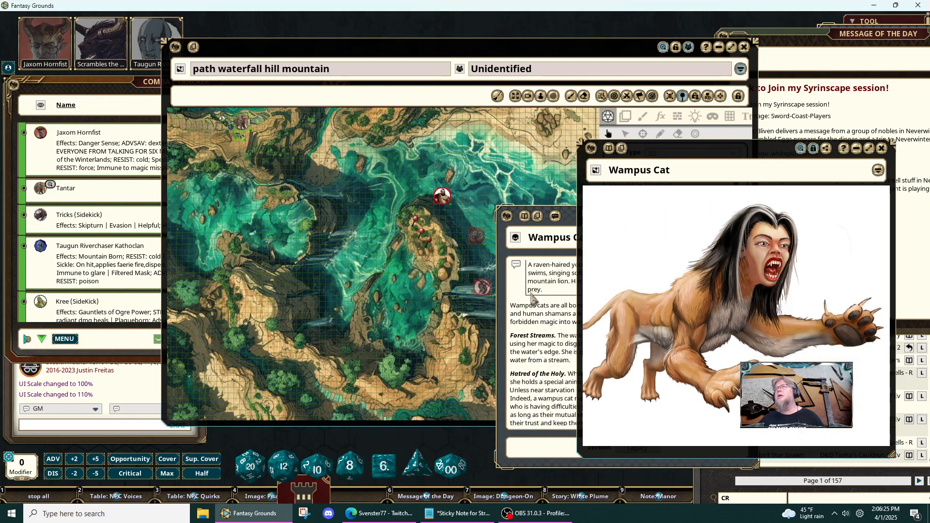
left_click(511, 306)
left_click_drag(613, 216, 509, 225)
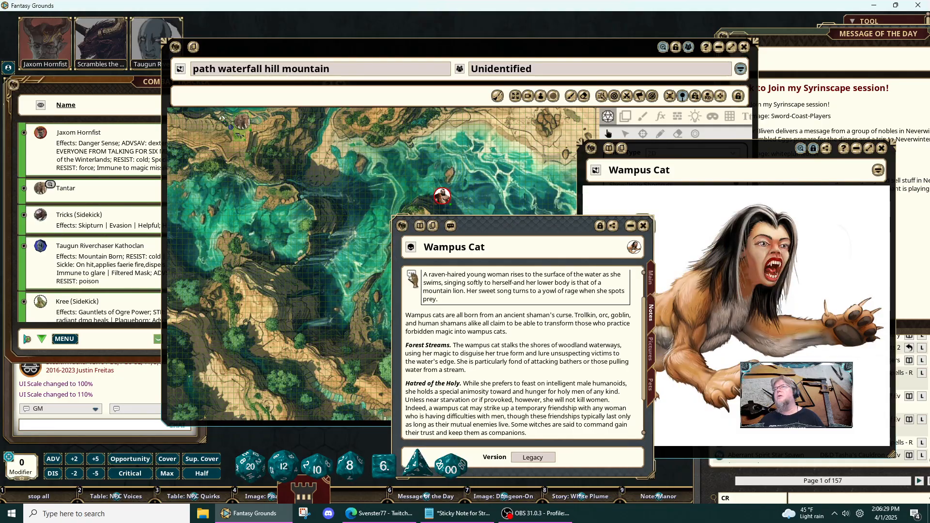
- Close the Wampus Cat sheet and bring the path waterfall hill mountain map in front of the creature image
left_click(653, 209)
left_click(578, 224)
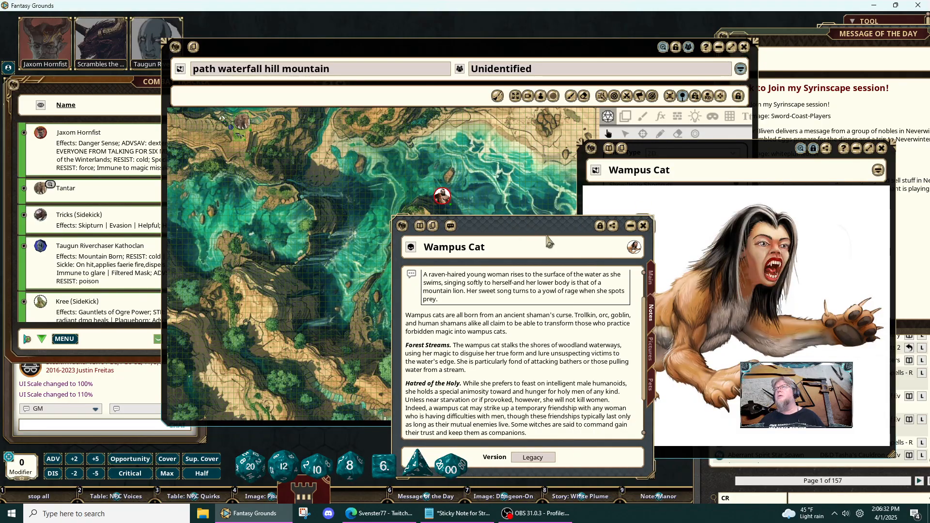
left_click(641, 227)
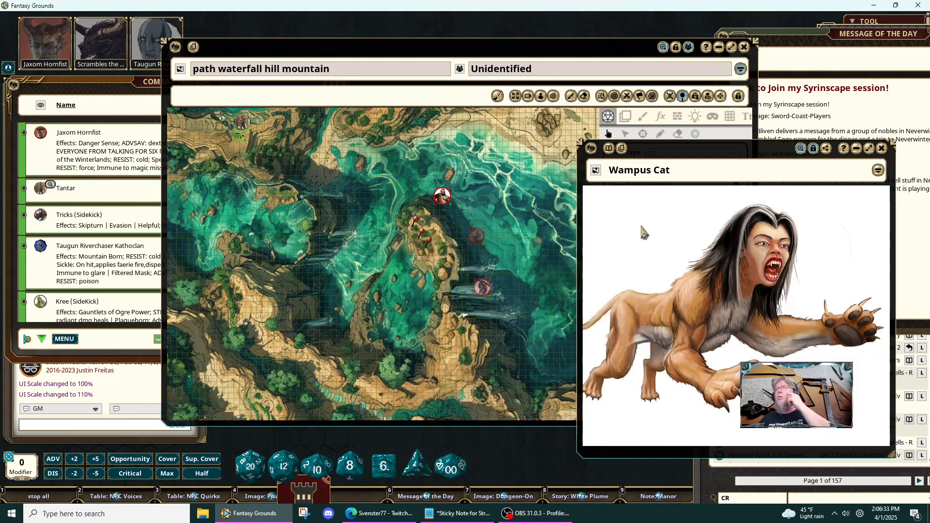
left_click(500, 192)
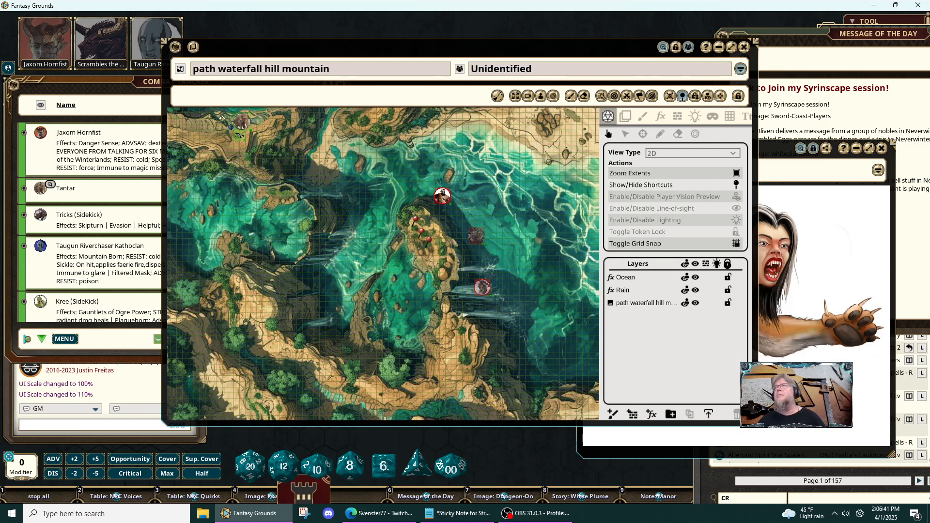
left_click(803, 211)
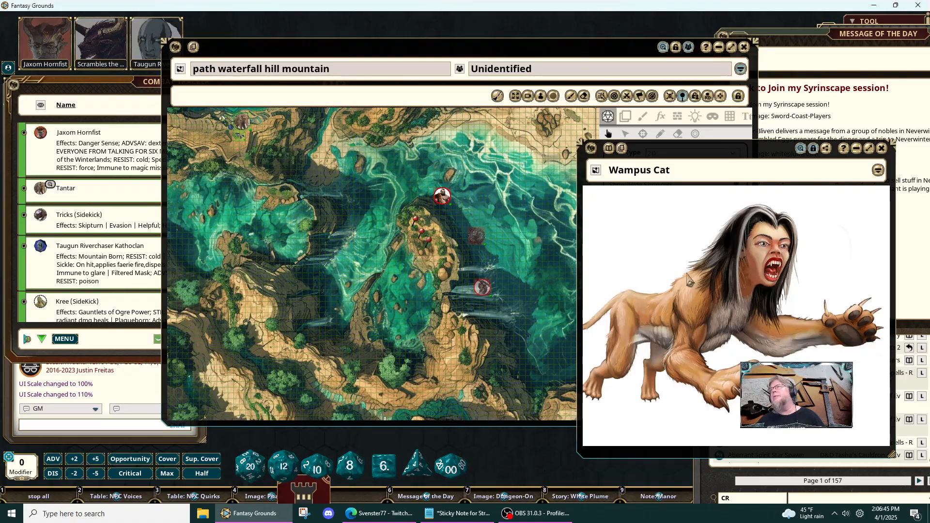
left_click(537, 236)
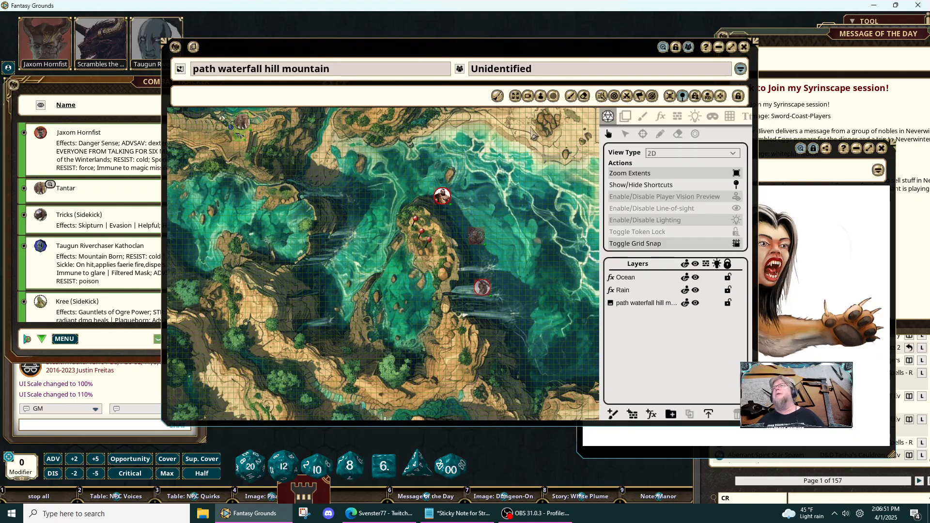
- Switch the waterfall map to the Free Camera 3D view, zoomed out over the island, and show the map's navigation panel
left_click(532, 96)
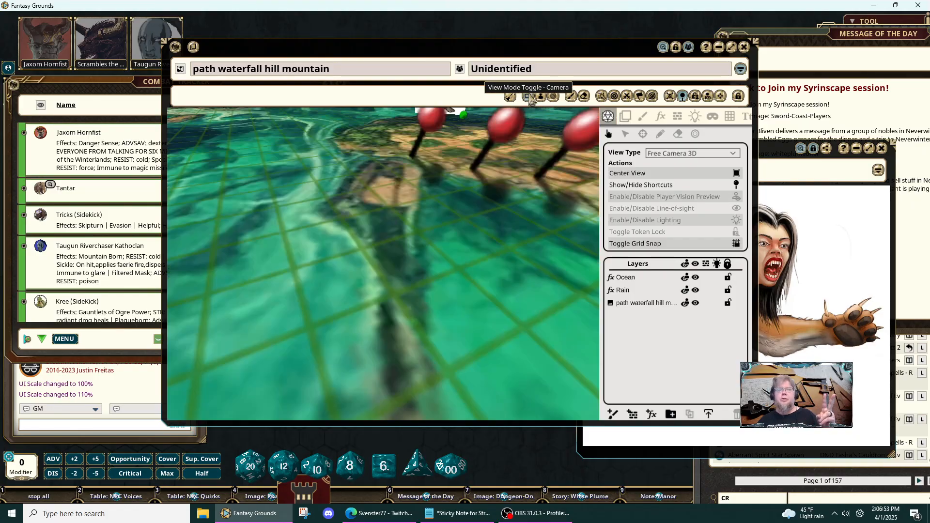
scroll(474, 222, "down", 5)
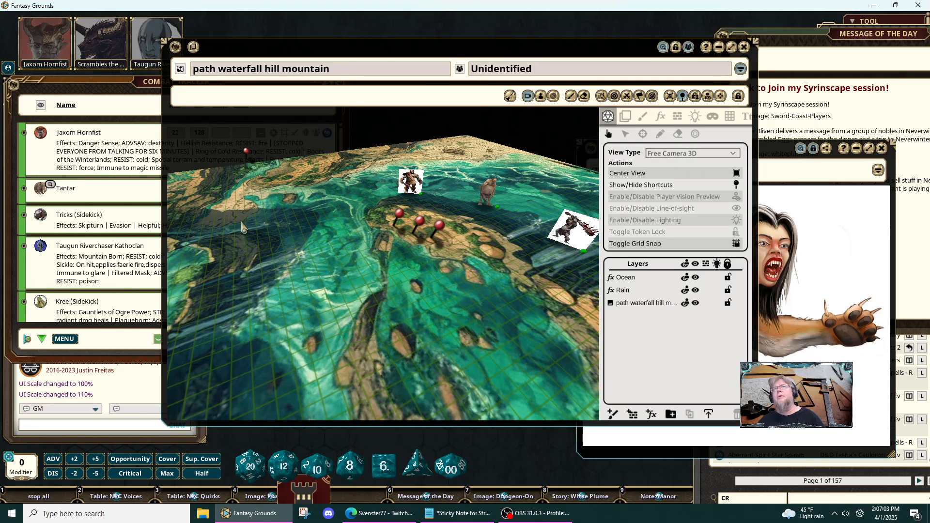
left_click(720, 97)
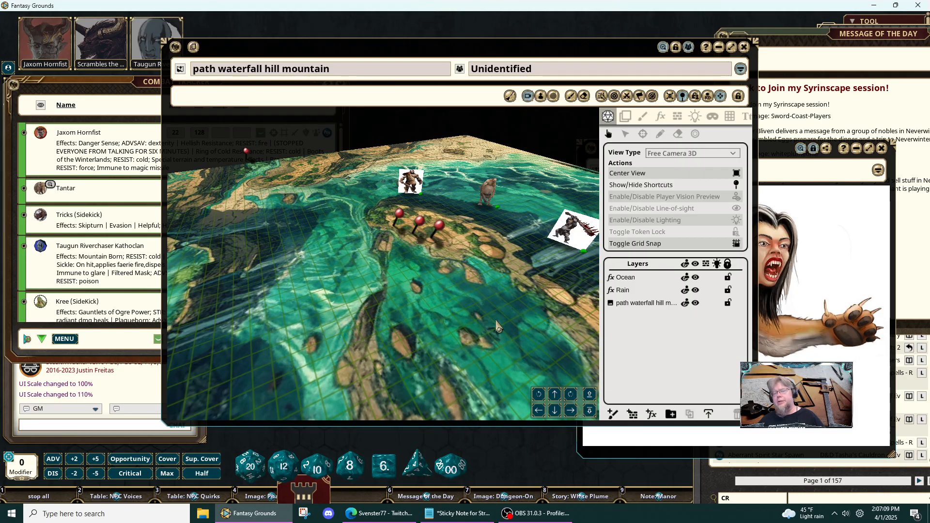
- Examine the waterfall map in 3D, moving from the island to the party's elephant token on the path and back over the falls
key("a")
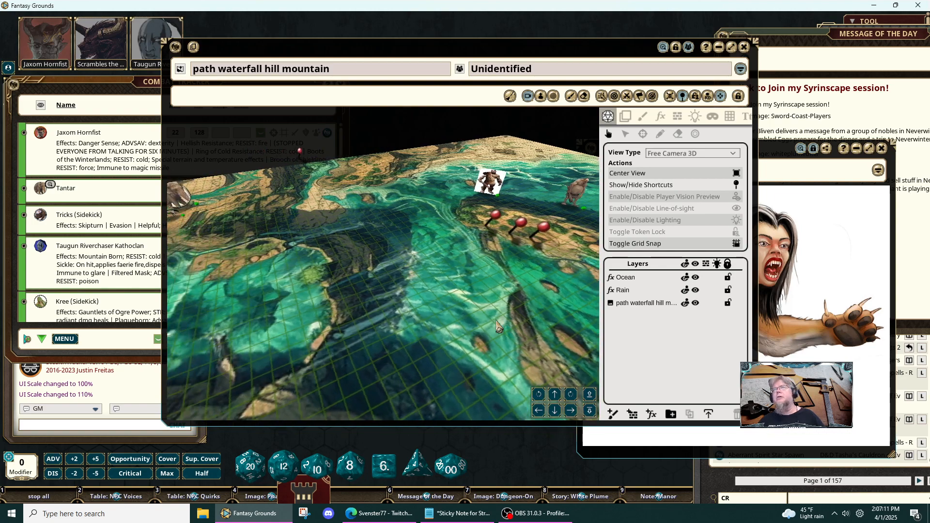
key("q")
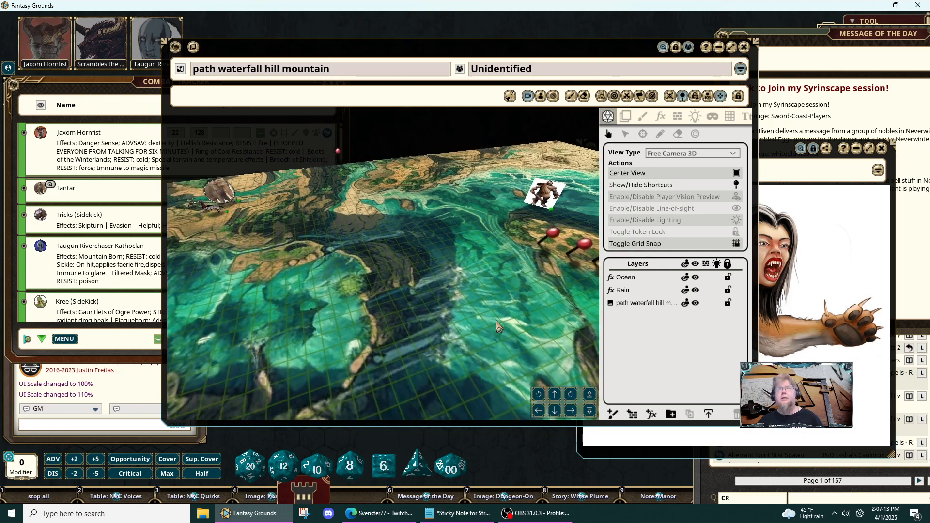
key("w")
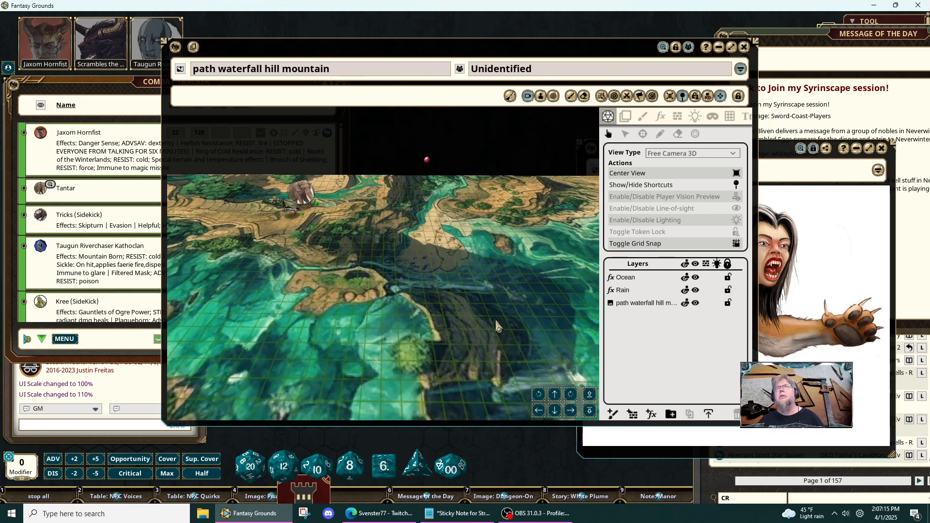
key("w")
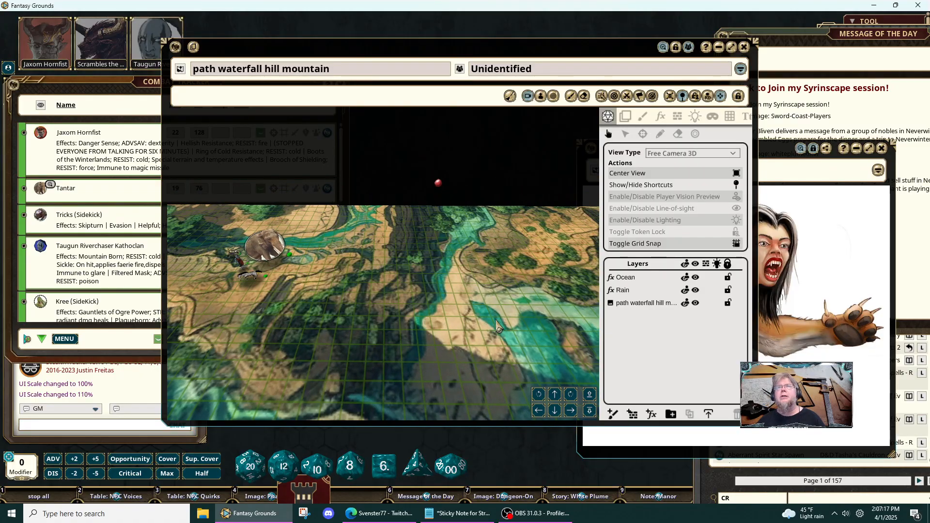
key("s")
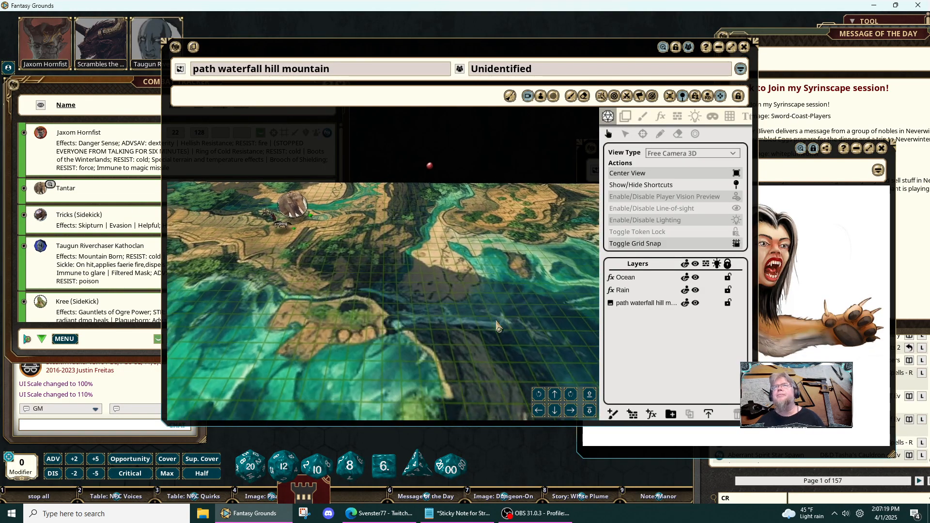
key("d")
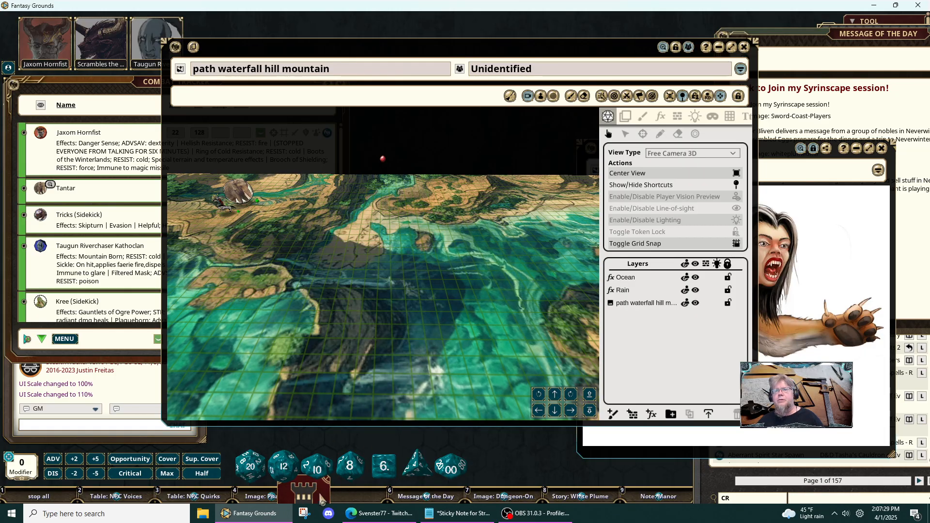
- Switch to the web browser and search for images of "armored elephant" from a new tab
mouse_move(358, 513)
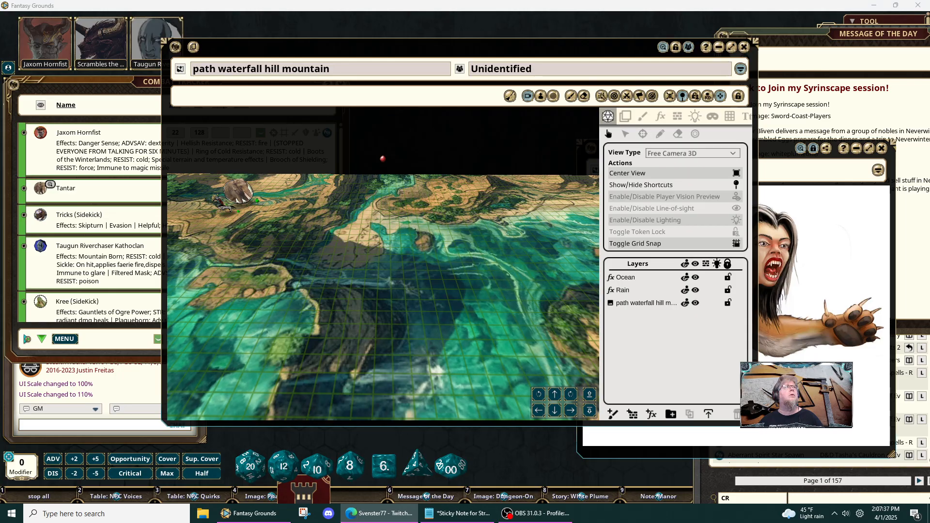
left_click_drag(0, 39, 529, 97)
left_click(739, 119)
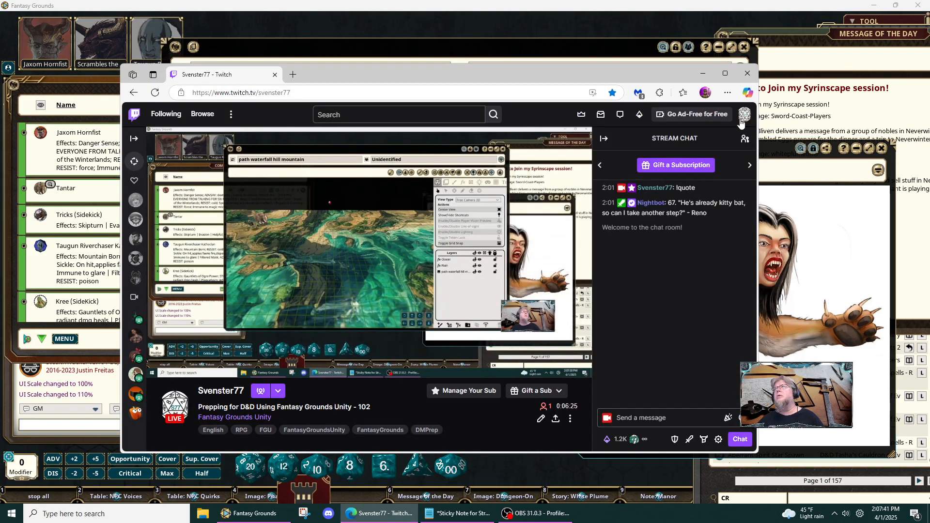
left_click(293, 74)
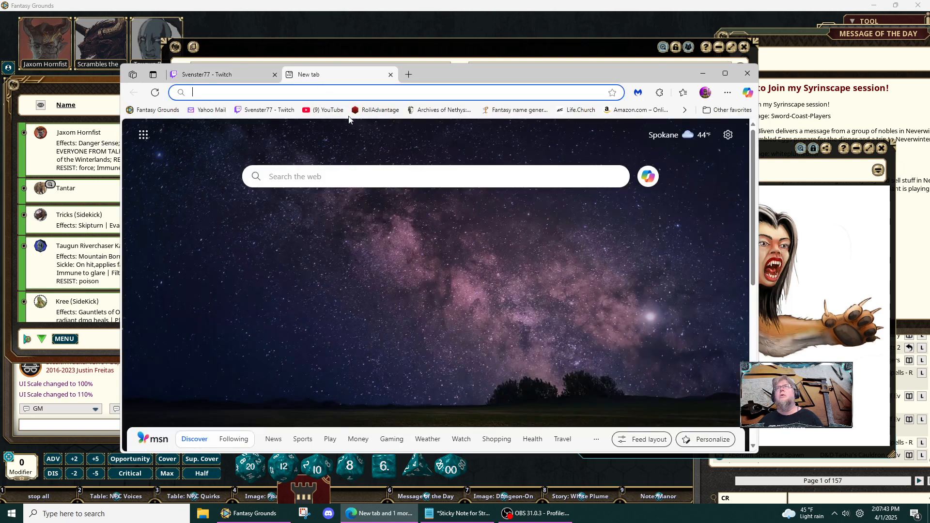
left_click(277, 90)
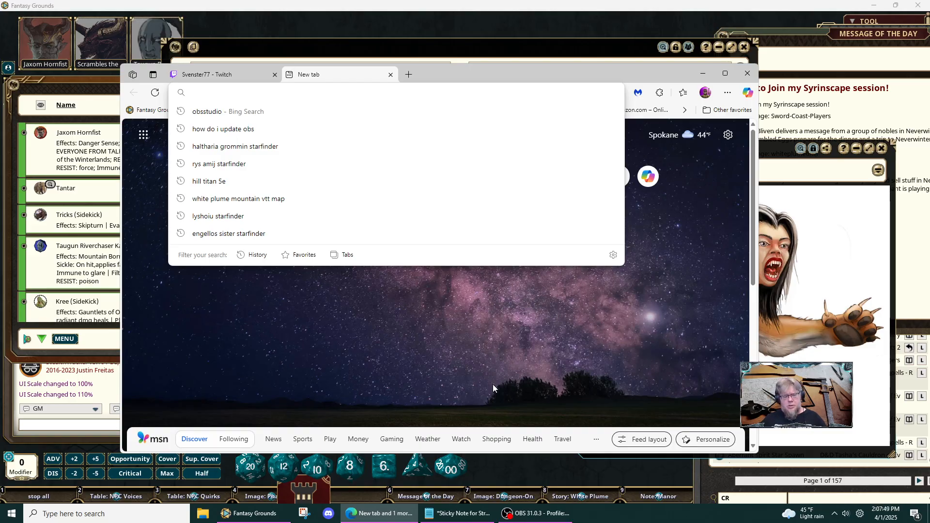
type("armored")
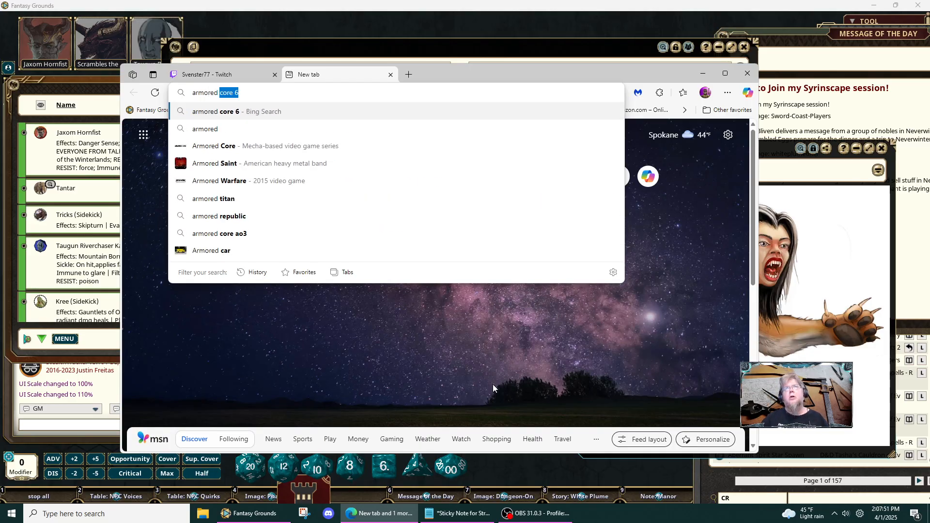
type(" elephant")
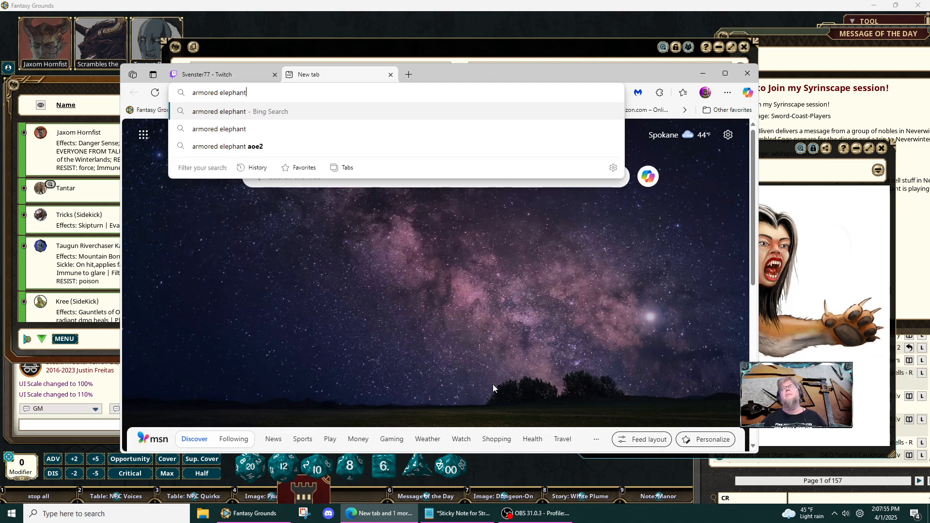
key("Return")
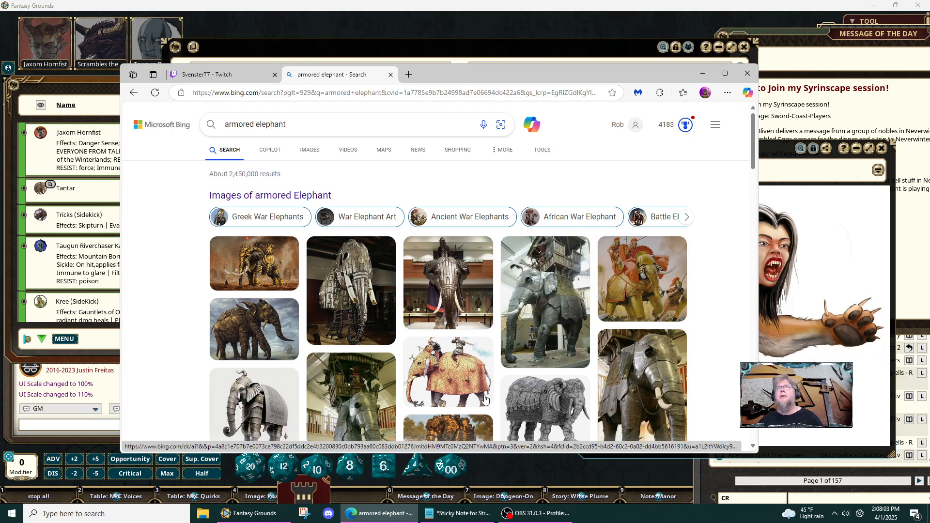
left_click(310, 151)
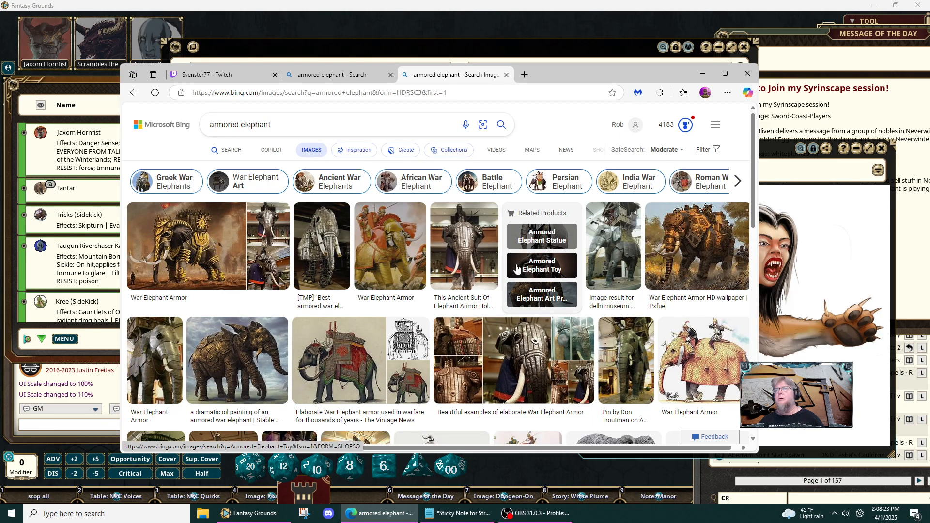
- Look through the "armored elephant" image results for artwork suited to an armored elephant creature
scroll(516, 268, "down", 2)
scroll(514, 265, "down", 2)
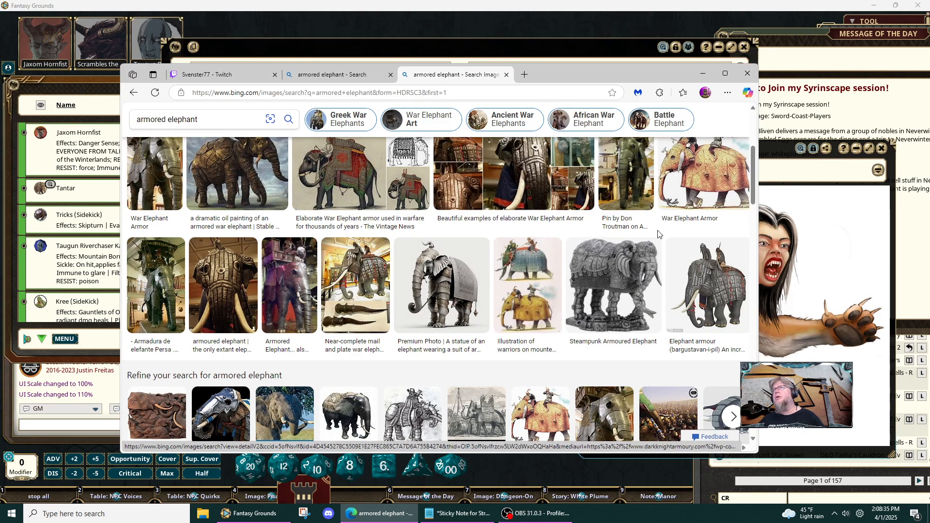
scroll(673, 224, "up", 2)
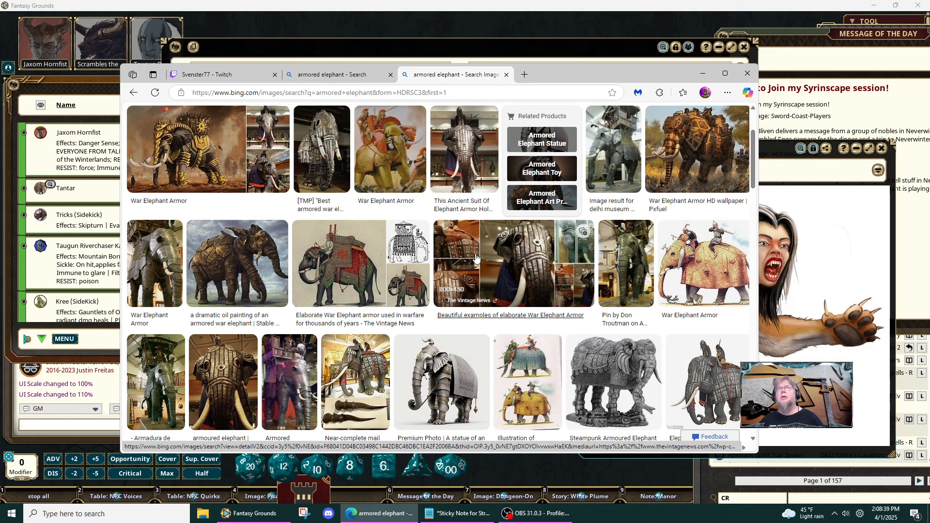
scroll(476, 257, "down", 4)
scroll(476, 257, "down", 2)
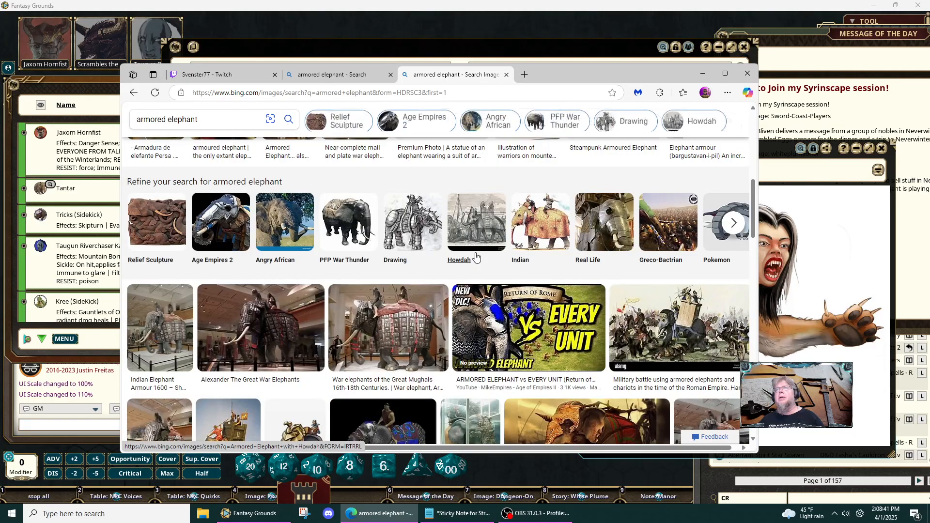
scroll(476, 257, "down", 4)
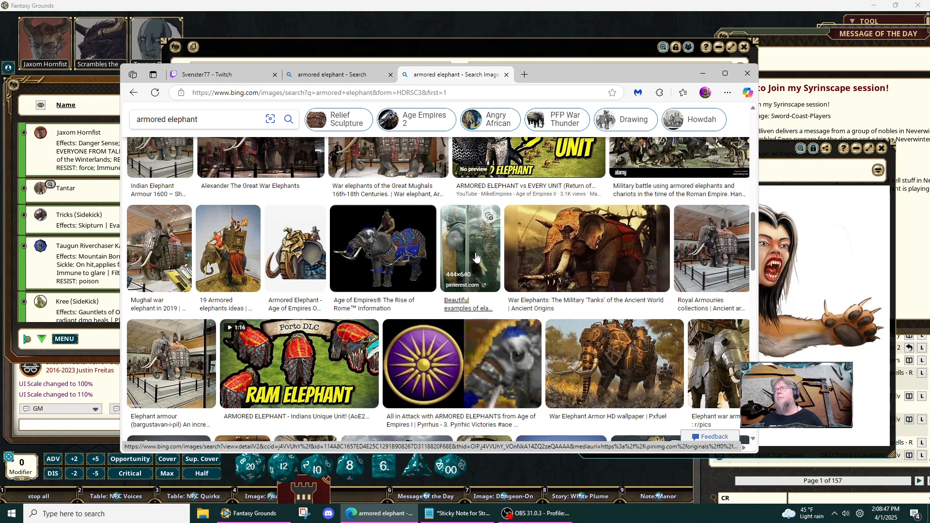
scroll(476, 258, "down", 2)
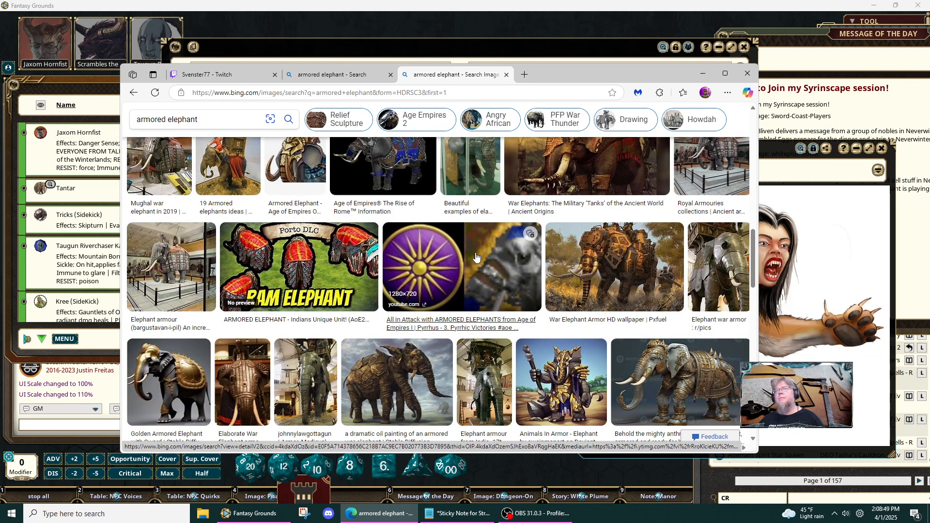
scroll(476, 257, "down", 2)
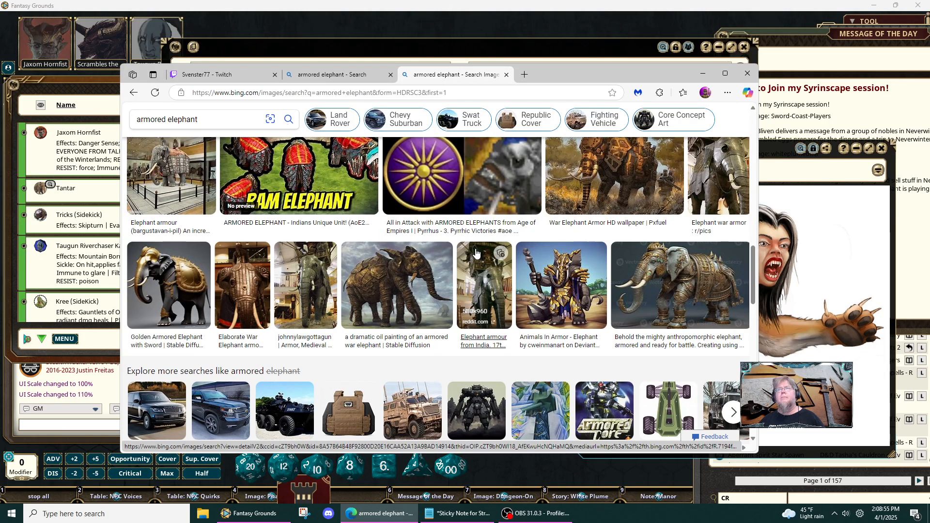
scroll(475, 251, "down", 2)
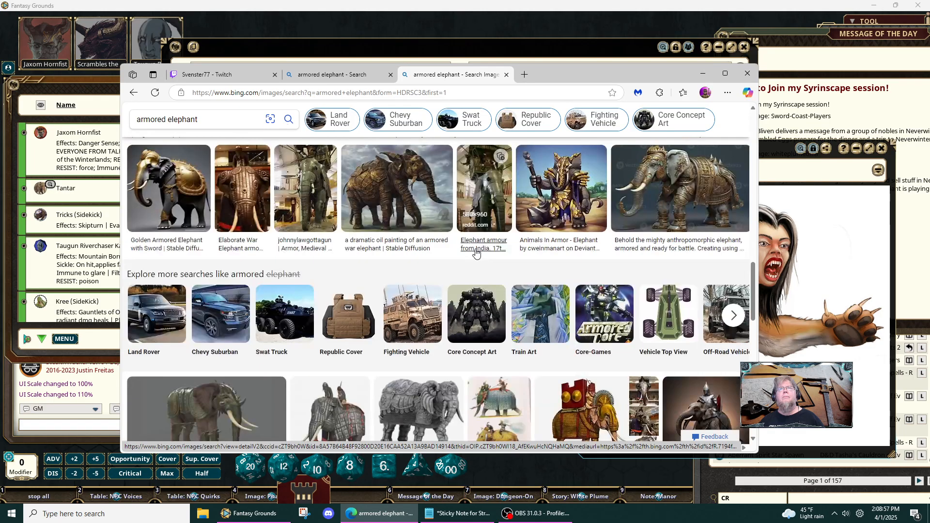
scroll(475, 253, "down", 2)
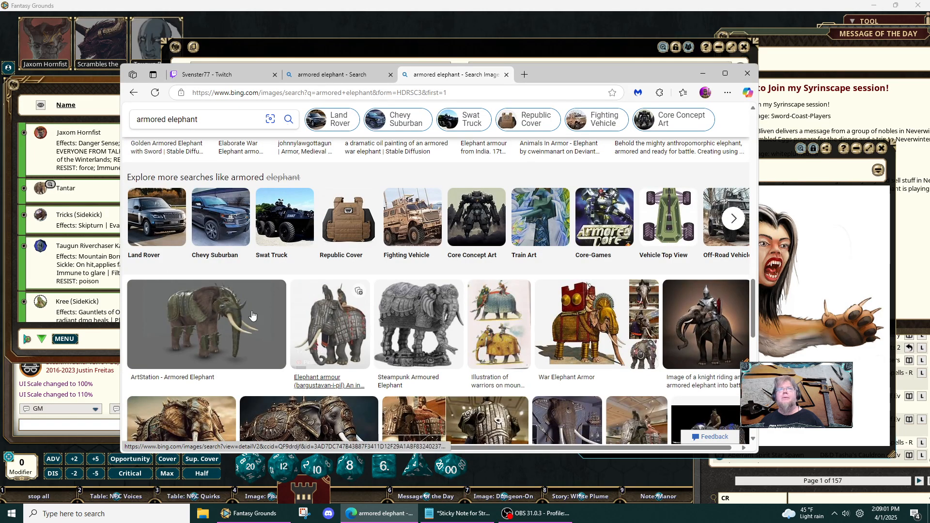
scroll(440, 245, "down", 2)
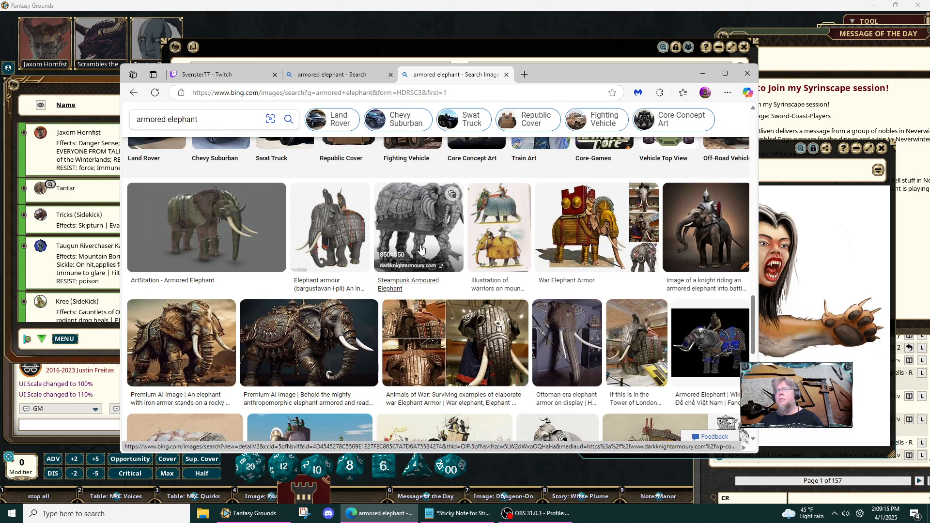
scroll(420, 249, "down", 2)
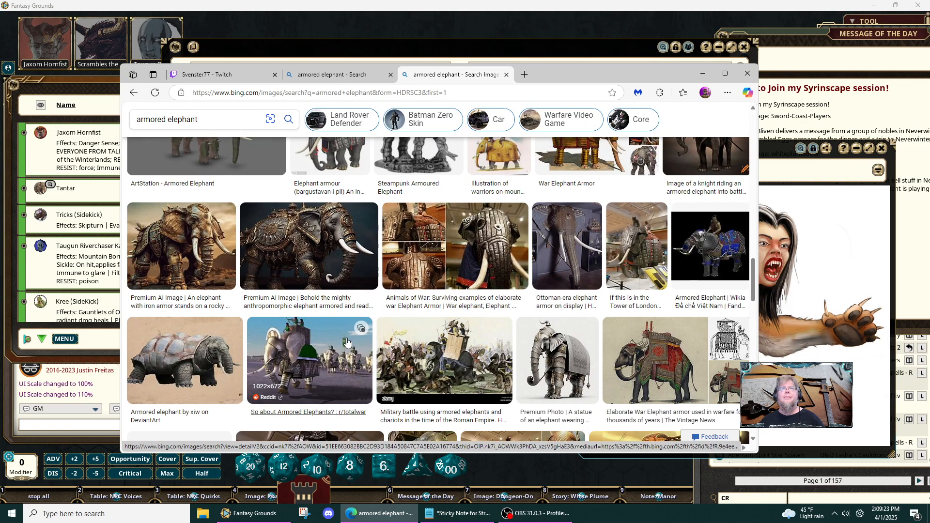
- Preview the freepik "Behold the mighty anthropomorphic elephant" image and its related products, and return to the image results
left_click(342, 239)
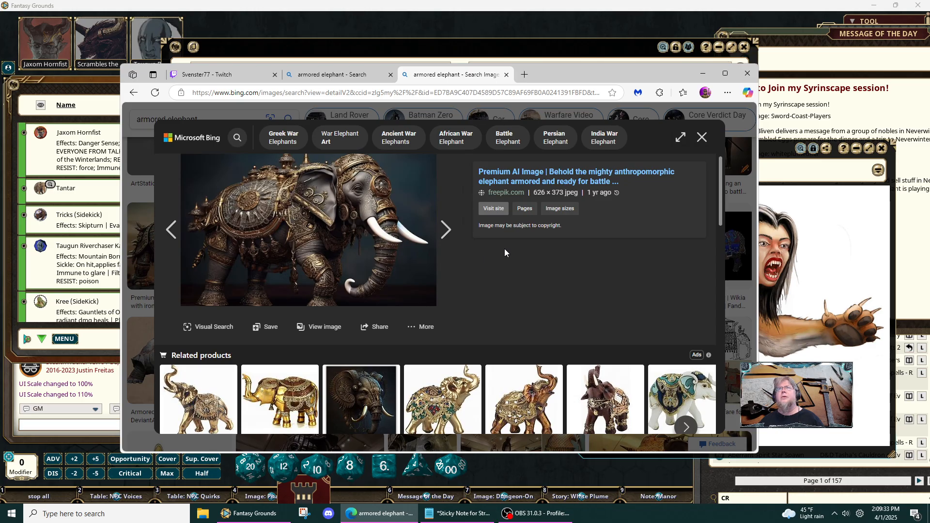
left_click(702, 137)
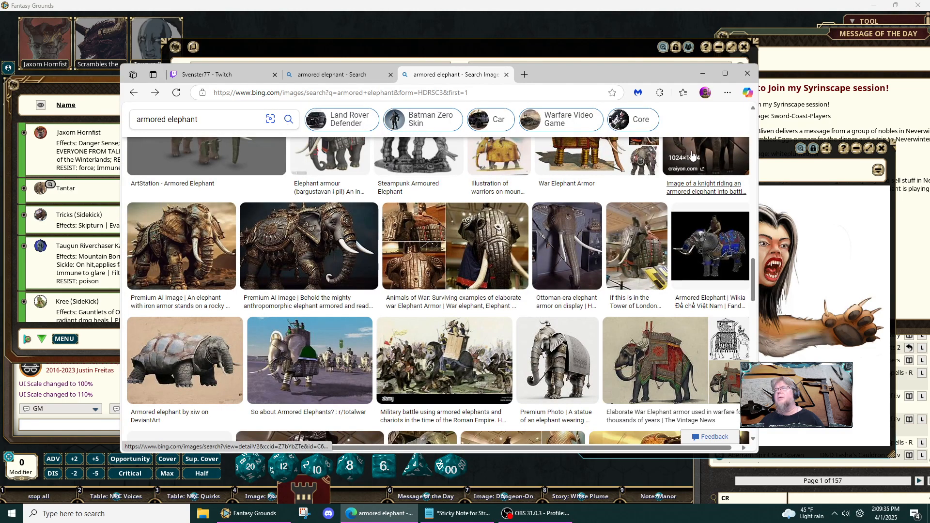
left_click(321, 263)
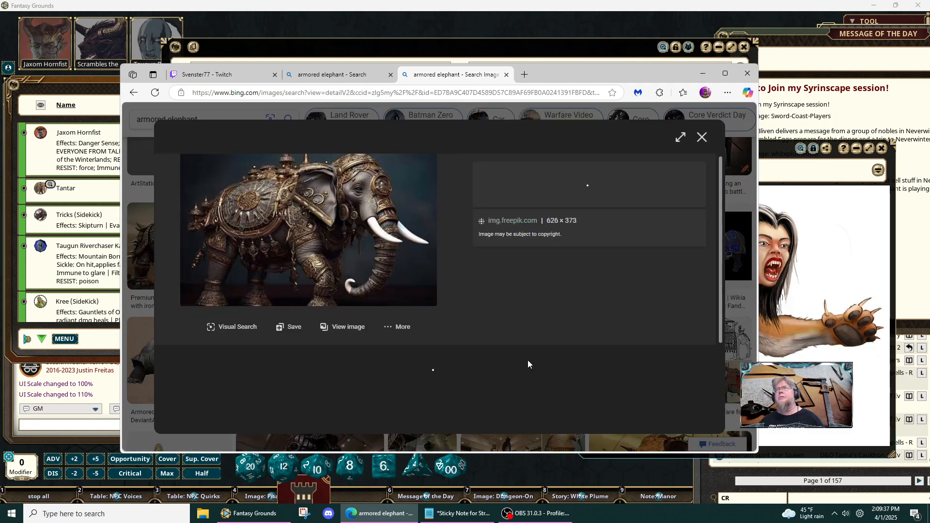
scroll(447, 368, "down", 2)
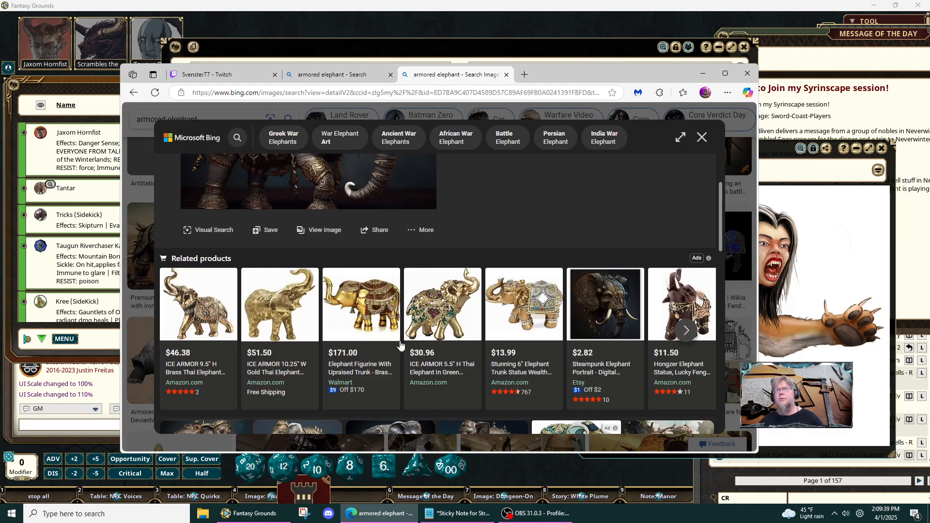
left_click(701, 139)
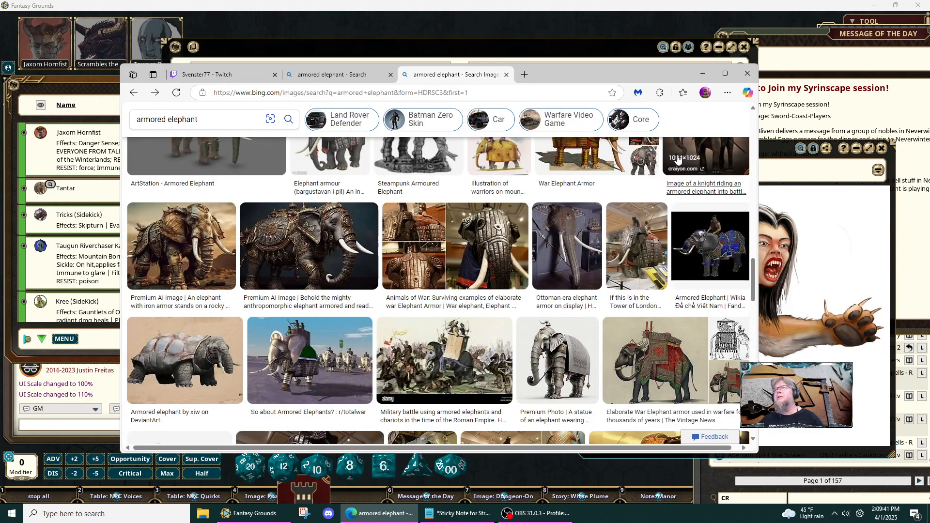
- Open the freepik "An elephant with iron armor stands on a rocky landscape" image at full size and save it as AVIF to Downloads
left_click(192, 242)
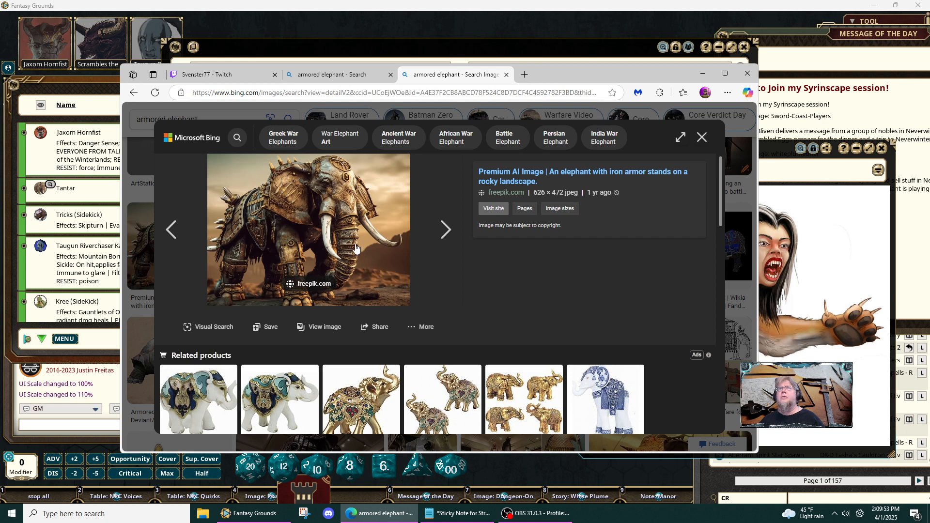
left_click(319, 326)
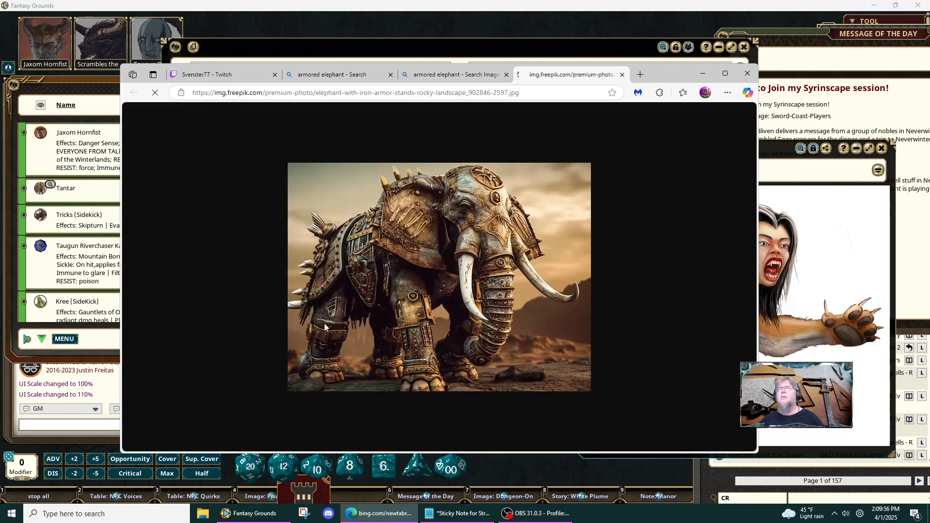
right_click(440, 287)
left_click(472, 313)
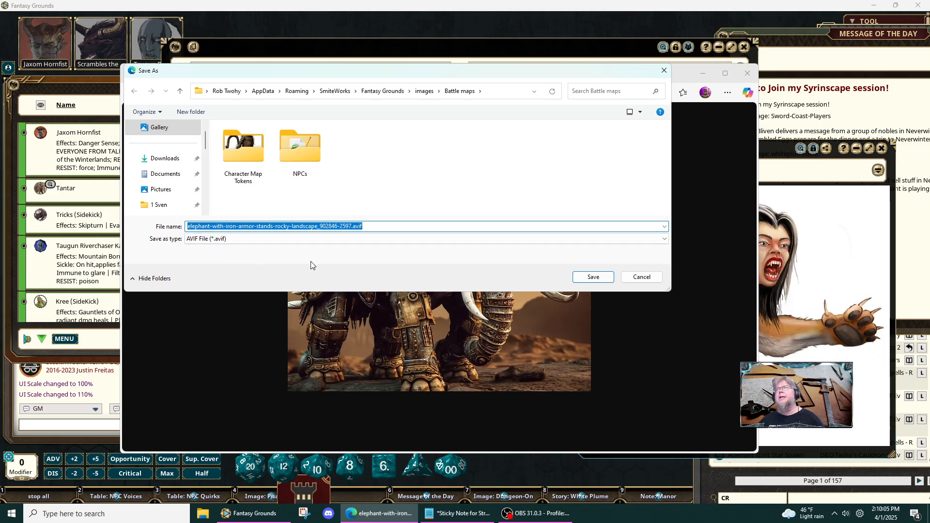
left_click(163, 160)
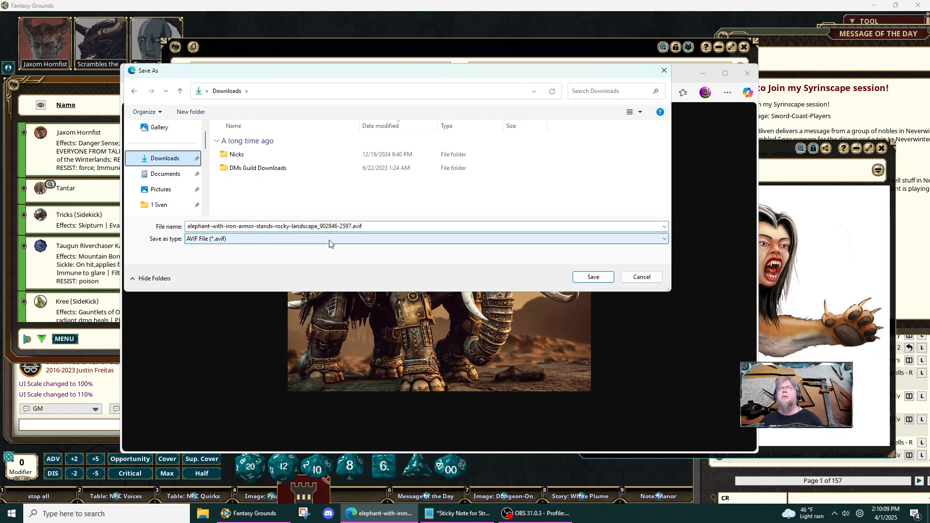
left_click(595, 280)
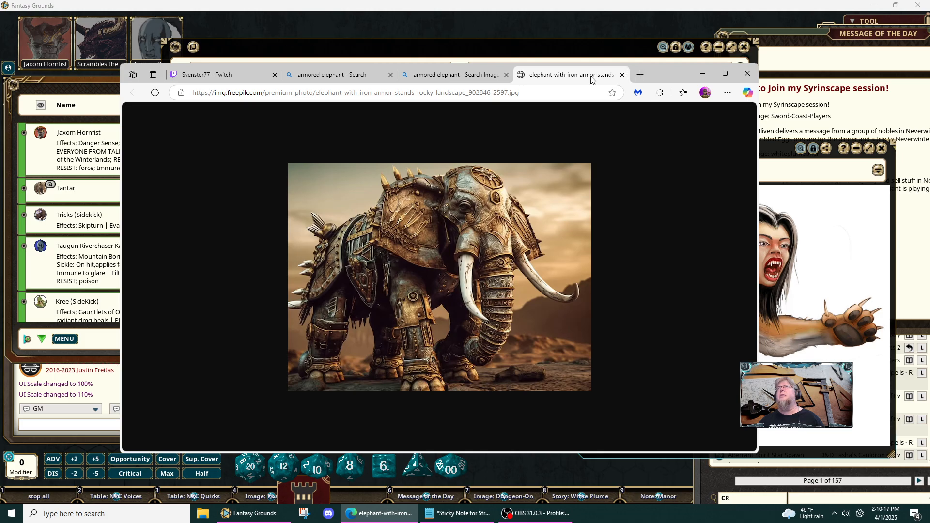
- Close the full-size elephant image and both "armored elephant" search pages, leaving the Twitch page open
left_click(621, 75)
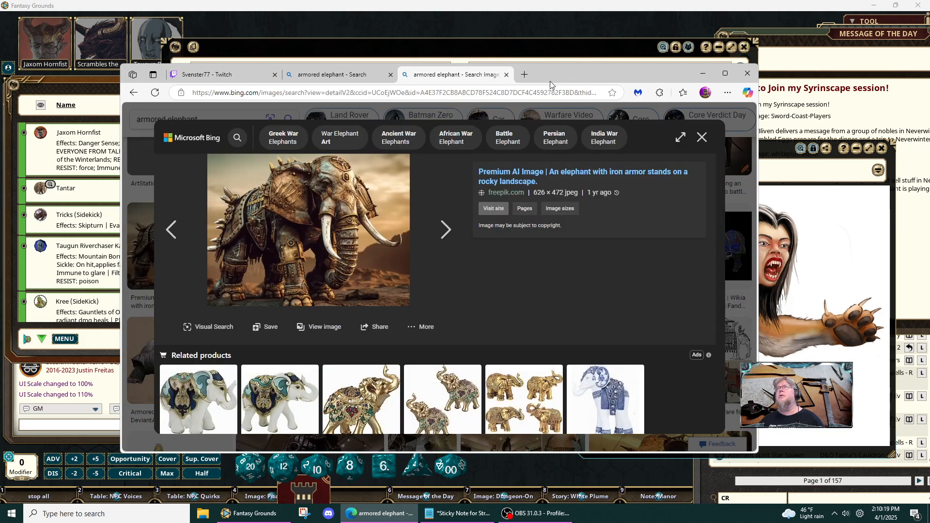
left_click(506, 75)
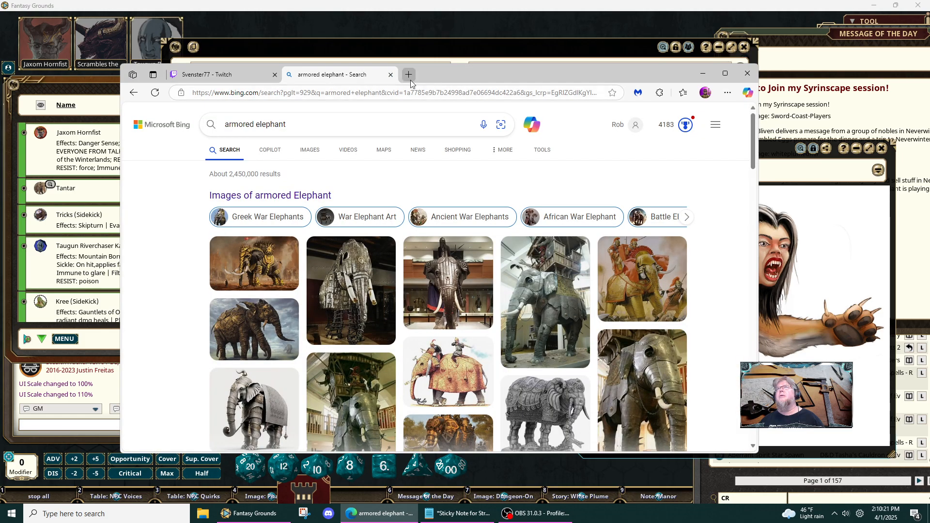
left_click(390, 75)
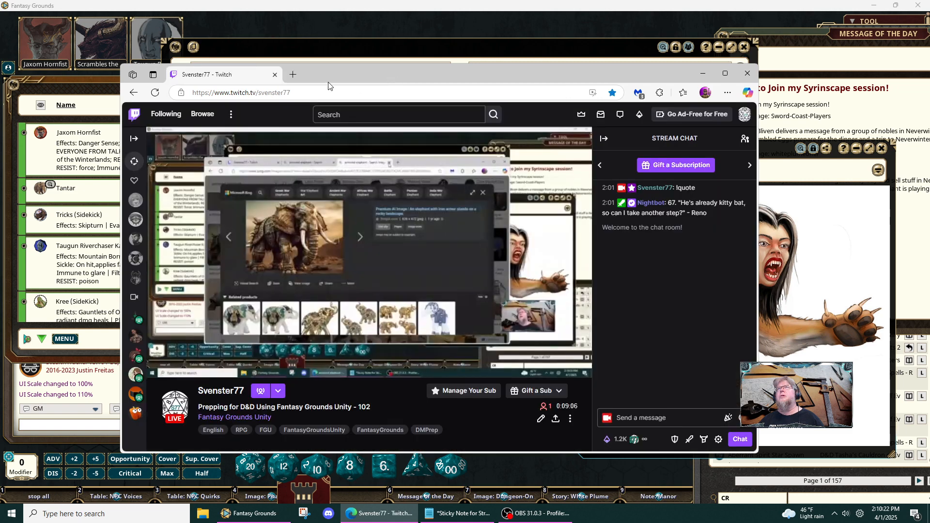
- Load pixlr.com in a new browser tab and dismiss the Microsoft Shopping cash-back offer
left_click(292, 75)
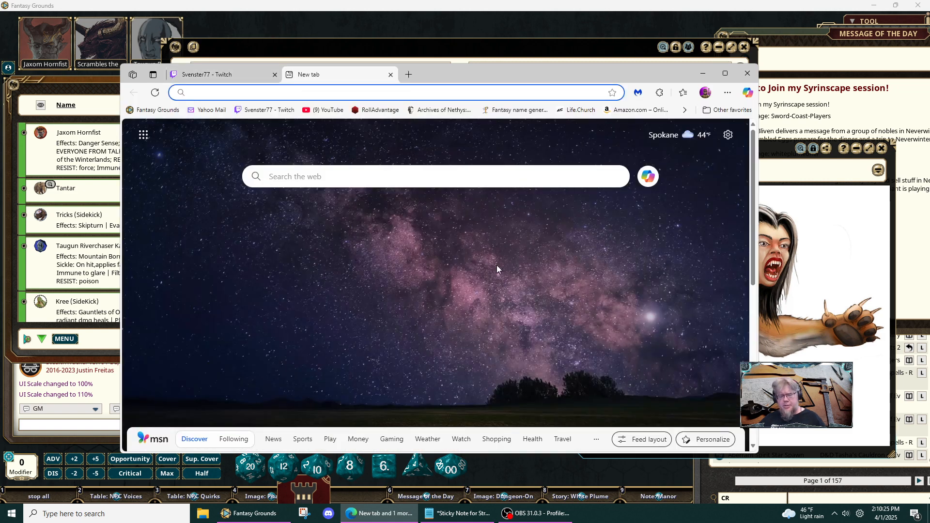
type("pix")
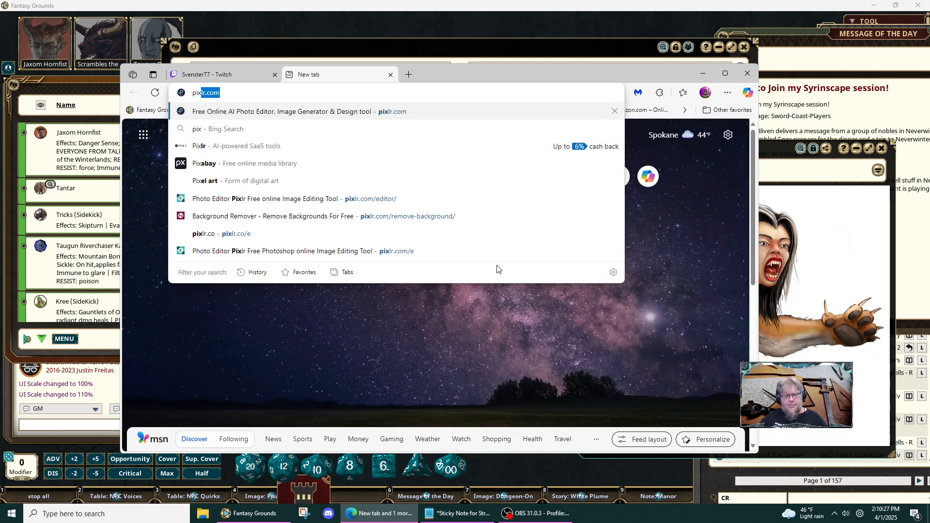
type("lr.com")
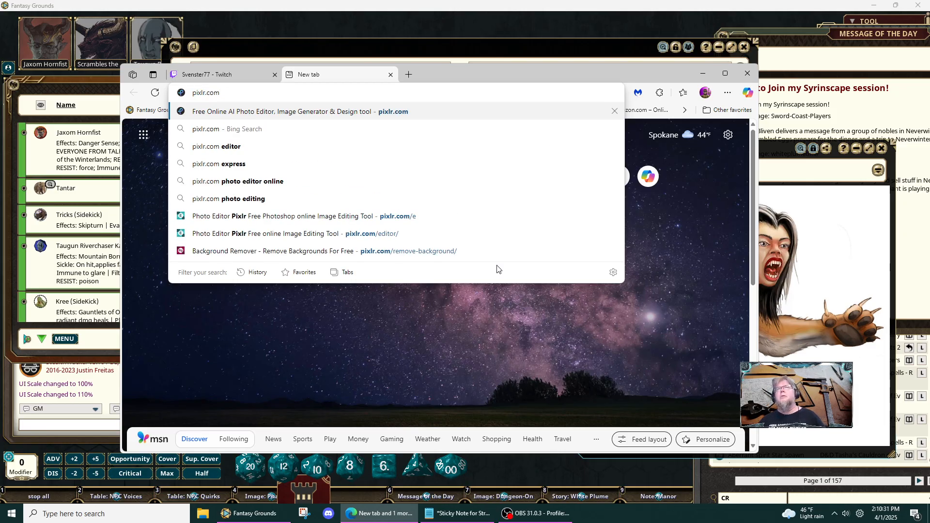
key("Return")
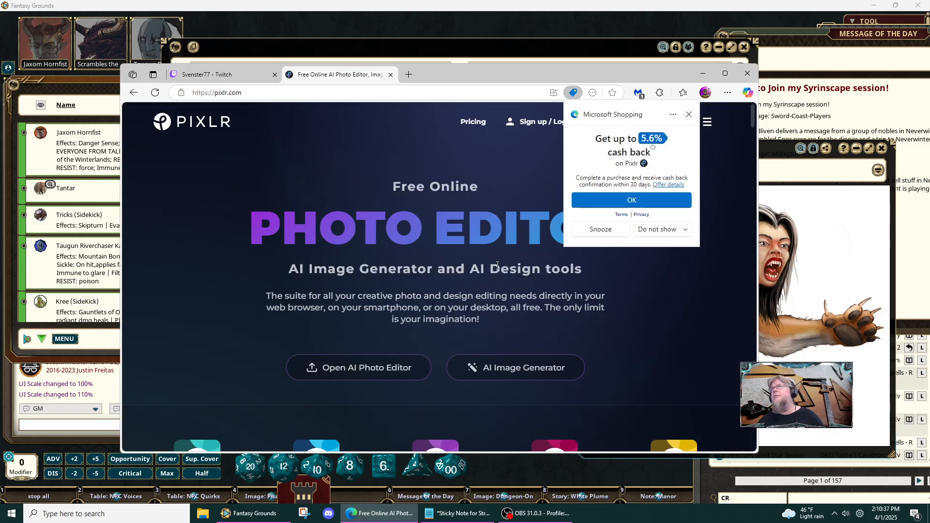
left_click(689, 115)
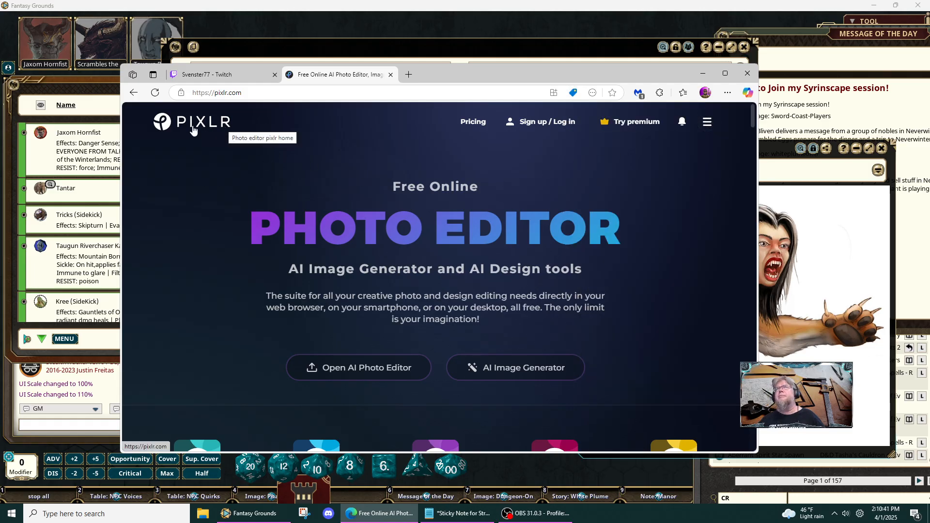
- Log in to Pixlr using the email option and open its Remove bg tool
scroll(380, 237, "down", 5)
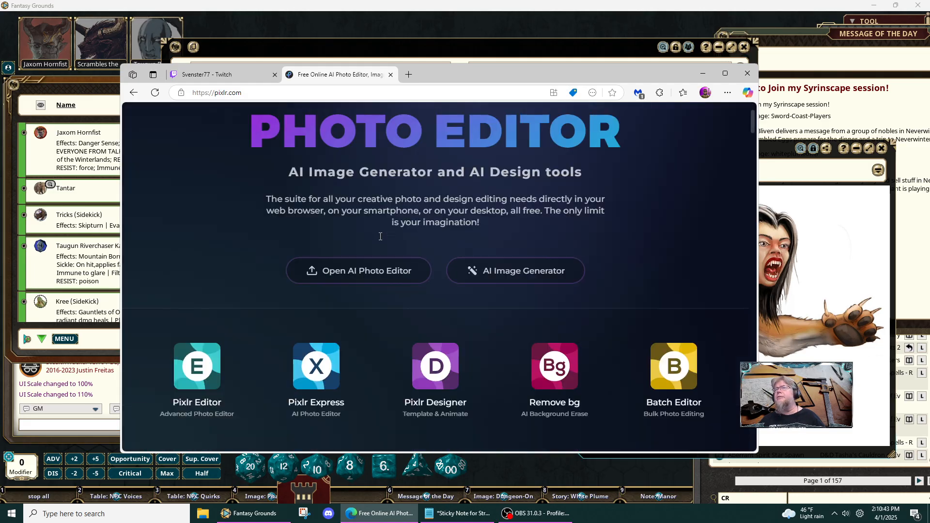
scroll(492, 301, "up", 5)
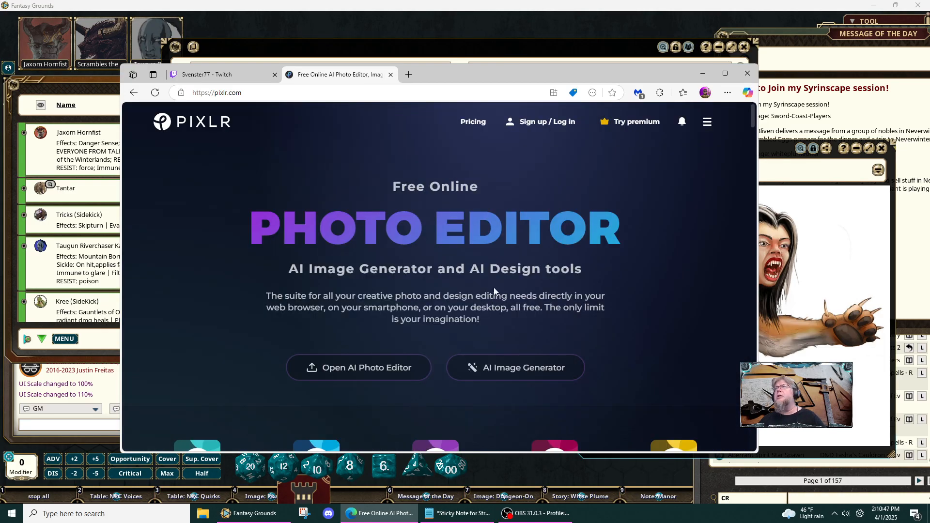
left_click(535, 122)
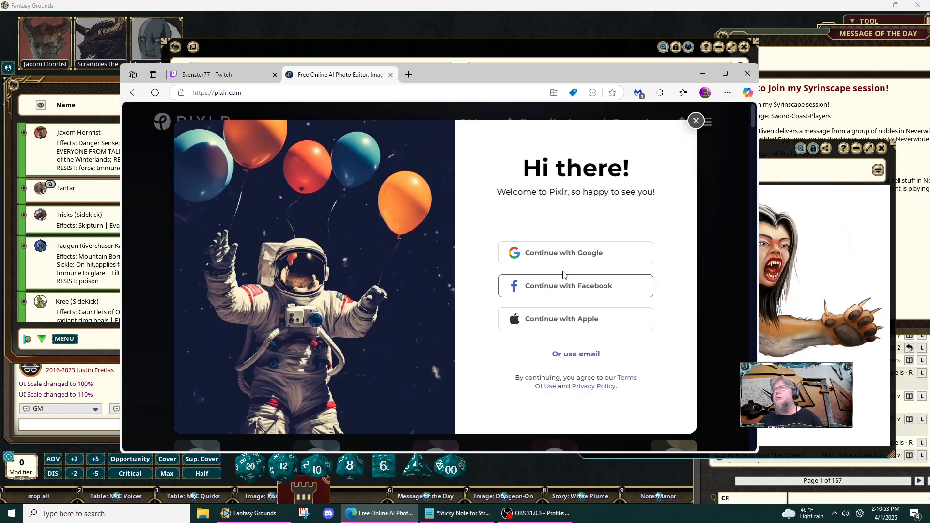
left_click(571, 354)
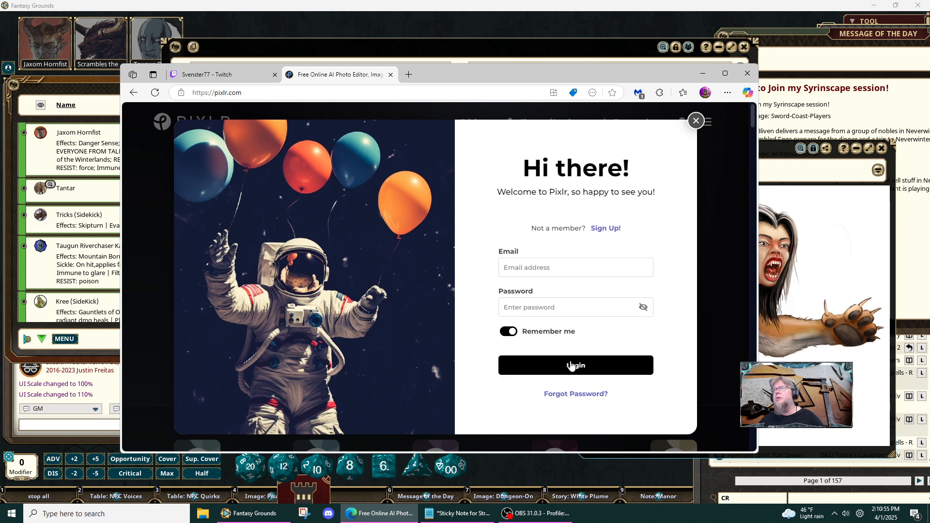
left_click(570, 361)
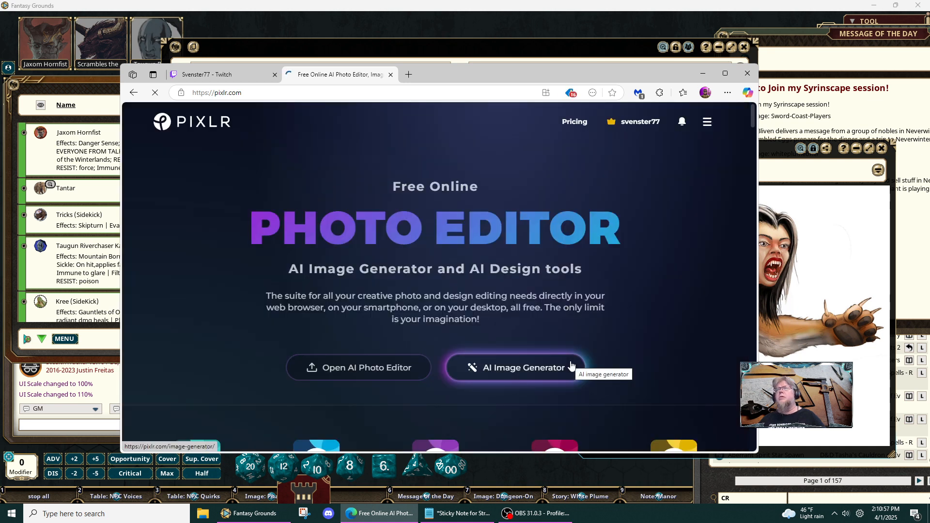
scroll(452, 306, "down", 2)
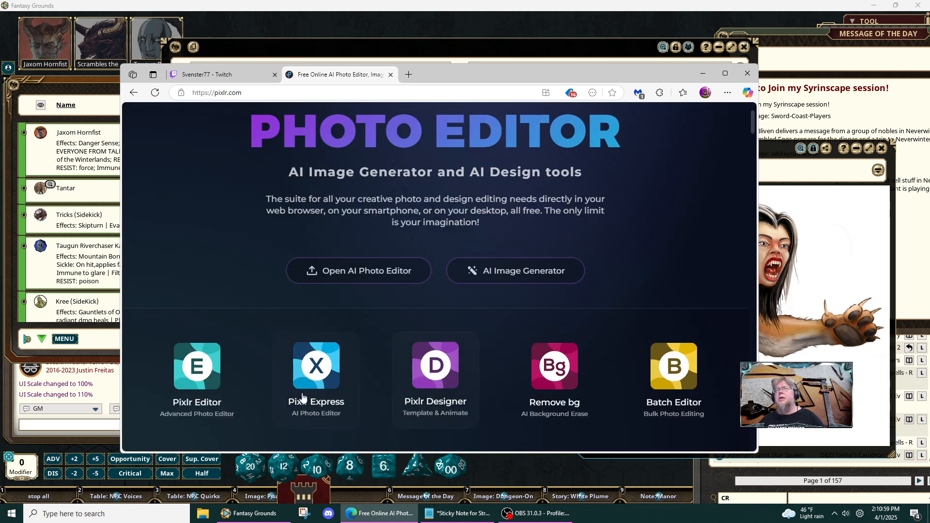
left_click(555, 367)
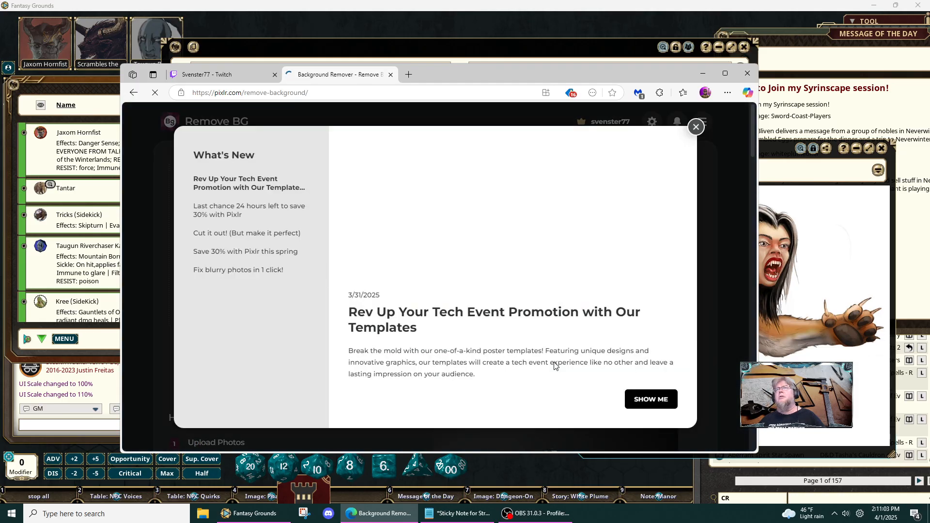
- Dismiss the What's New notice and remove the background from the downloaded elephant AVIF with Remove BG, checking the cutout
left_click(696, 120)
left_click(545, 241)
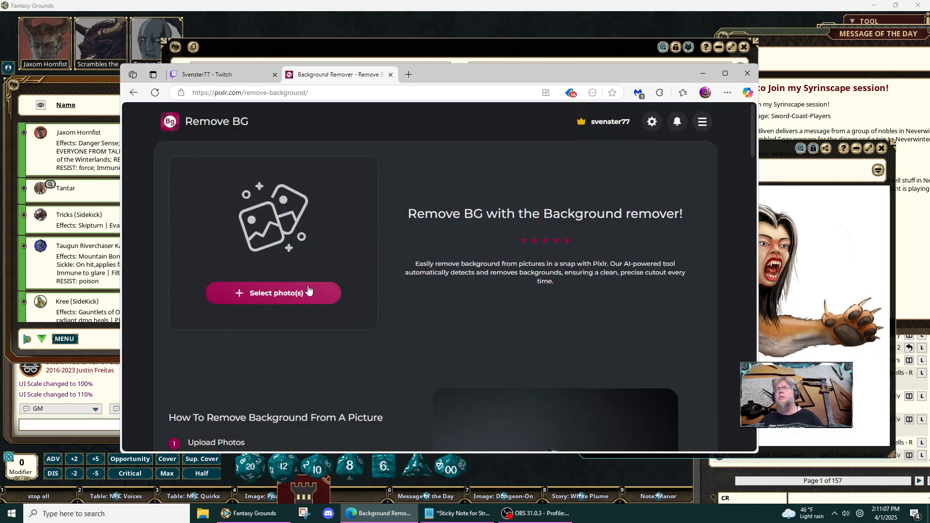
left_click(296, 294)
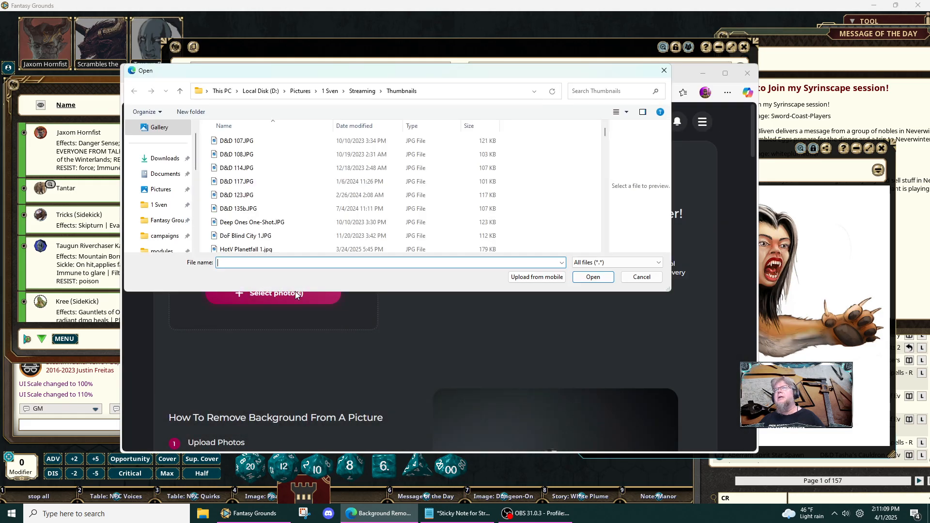
left_click(162, 158)
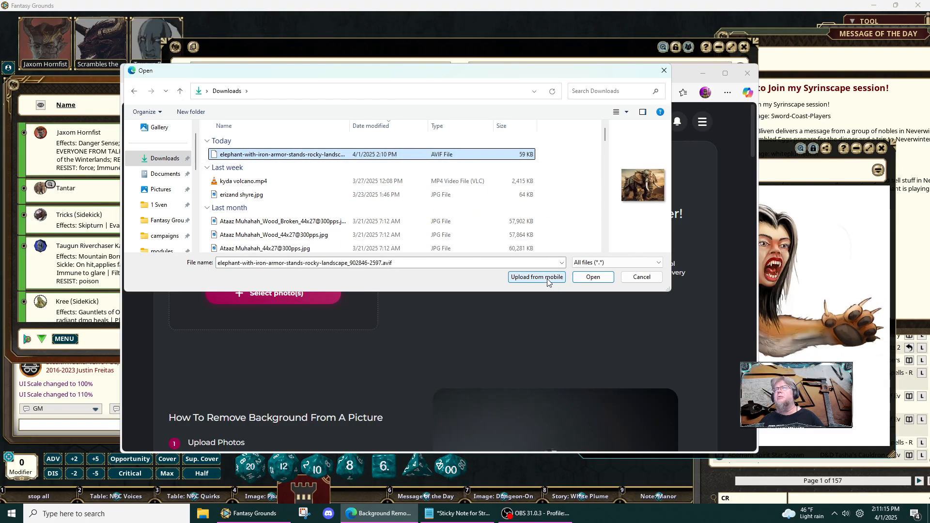
left_click(581, 278)
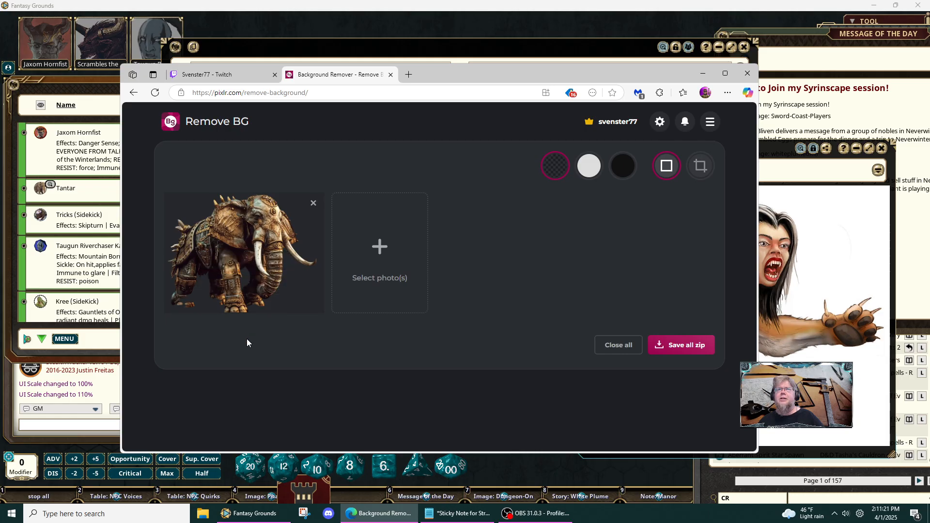
mouse_move(216, 302)
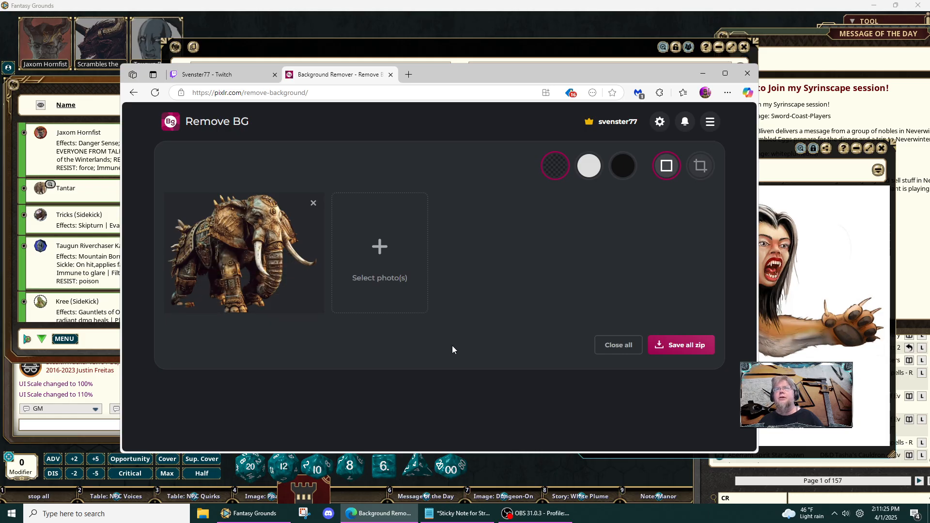
mouse_move(177, 297)
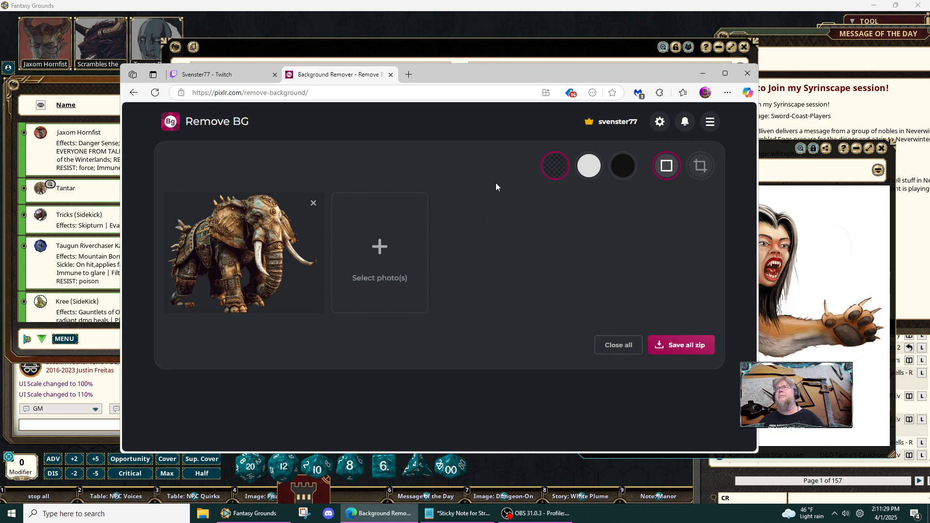
- Return to the Pixlr home page and open the elephant AVIF from Downloads in Pixlr Editor
left_click(133, 93)
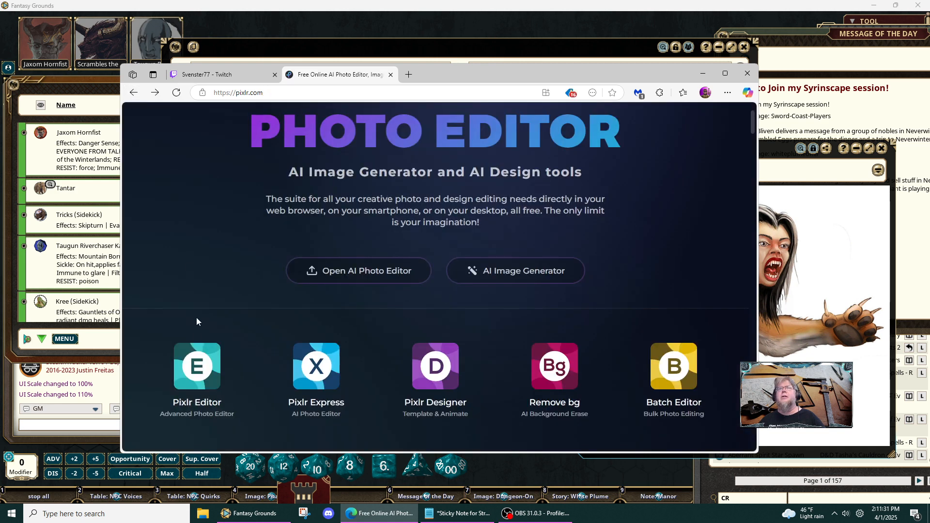
left_click(191, 370)
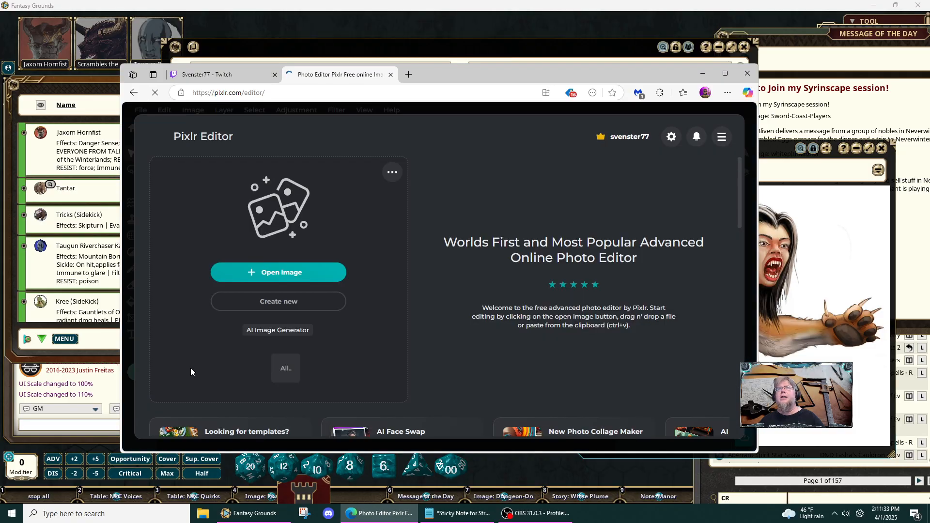
left_click(265, 274)
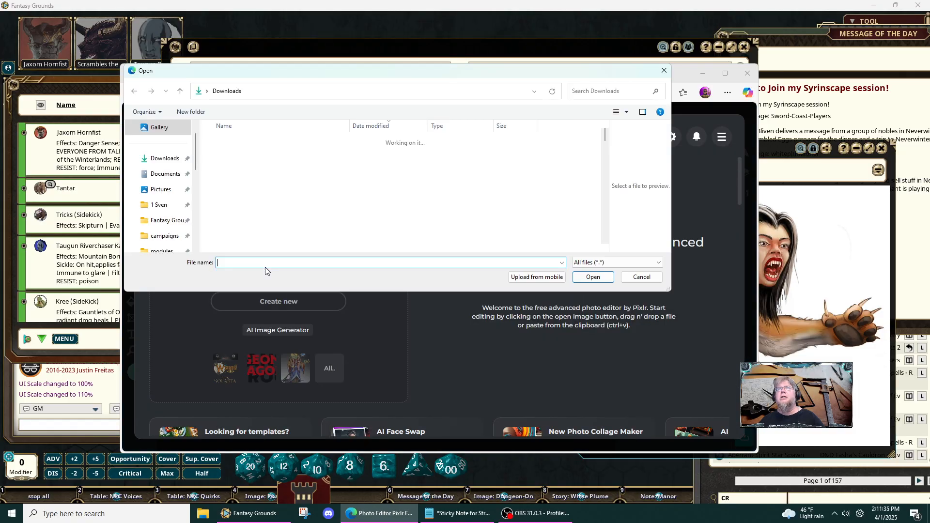
left_click(278, 154)
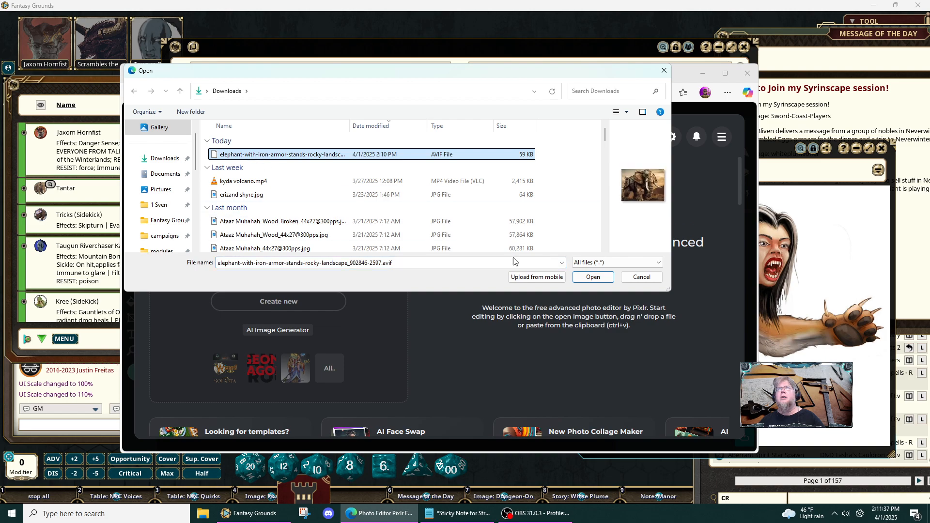
left_click(592, 277)
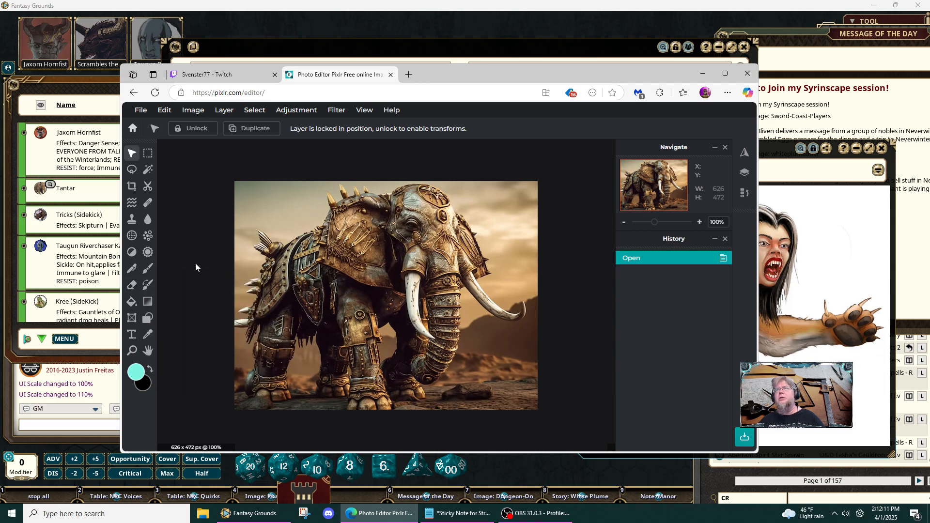
- Erase the sky and landscape behind the elephant's back, head and trunk with the Eraser at brush size 40
left_click(131, 286)
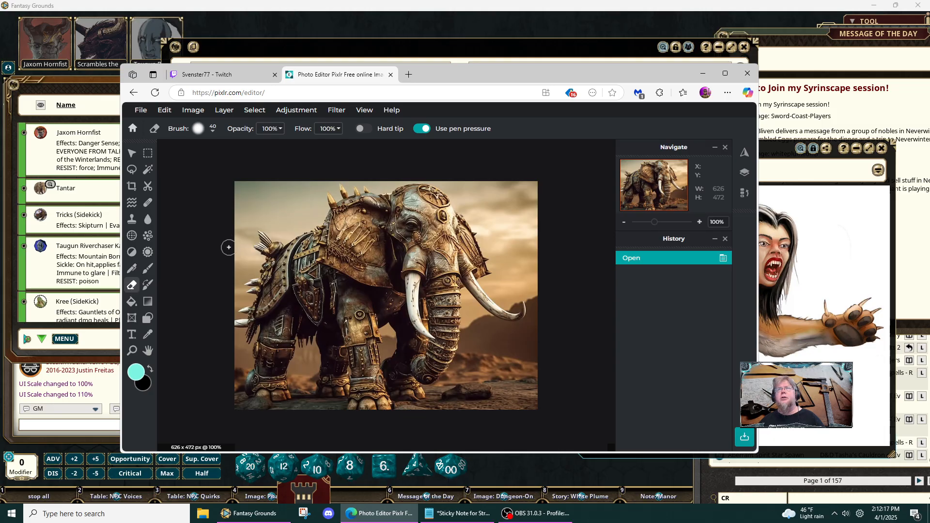
mouse_move(227, 277)
left_mouse_down()
mouse_move(247, 221)
mouse_move(265, 204)
mouse_move(283, 220)
mouse_move(307, 218)
mouse_move(328, 176)
mouse_move(303, 201)
mouse_move(269, 213)
mouse_move(315, 178)
mouse_move(230, 182)
mouse_move(235, 231)
mouse_move(257, 203)
mouse_move(243, 189)
mouse_move(245, 223)
mouse_move(231, 250)
mouse_move(232, 235)
mouse_move(283, 209)
left_mouse_up()
mouse_move(305, 180)
left_mouse_down()
mouse_move(418, 154)
mouse_move(487, 213)
mouse_move(502, 287)
mouse_move(533, 294)
mouse_move(535, 322)
mouse_move(515, 329)
mouse_move(472, 312)
mouse_move(468, 359)
mouse_move(433, 400)
mouse_move(405, 410)
mouse_move(457, 400)
mouse_move(538, 406)
mouse_move(482, 402)
mouse_move(460, 385)
mouse_move(453, 395)
mouse_move(490, 334)
mouse_move(477, 380)
mouse_move(491, 332)
mouse_move(535, 334)
mouse_move(536, 347)
mouse_move(473, 356)
mouse_move(483, 373)
mouse_move(535, 387)
mouse_move(466, 388)
mouse_move(533, 394)
mouse_move(546, 330)
mouse_move(531, 257)
mouse_move(511, 286)
mouse_move(527, 248)
mouse_move(518, 227)
mouse_move(504, 230)
mouse_move(538, 225)
mouse_move(501, 216)
mouse_move(534, 214)
mouse_move(545, 201)
mouse_move(465, 184)
mouse_move(534, 186)
mouse_move(492, 205)
mouse_move(539, 197)
left_mouse_up()
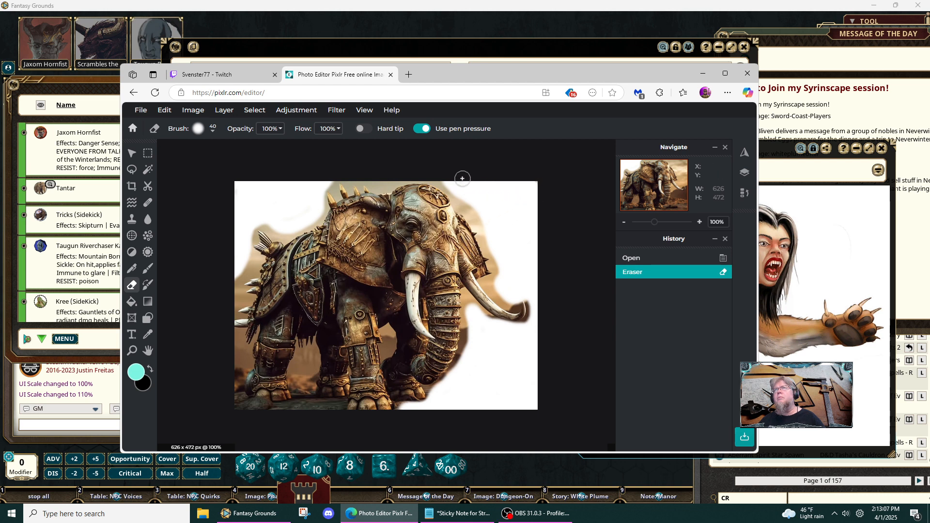
left_click_drag(462, 178, 536, 187)
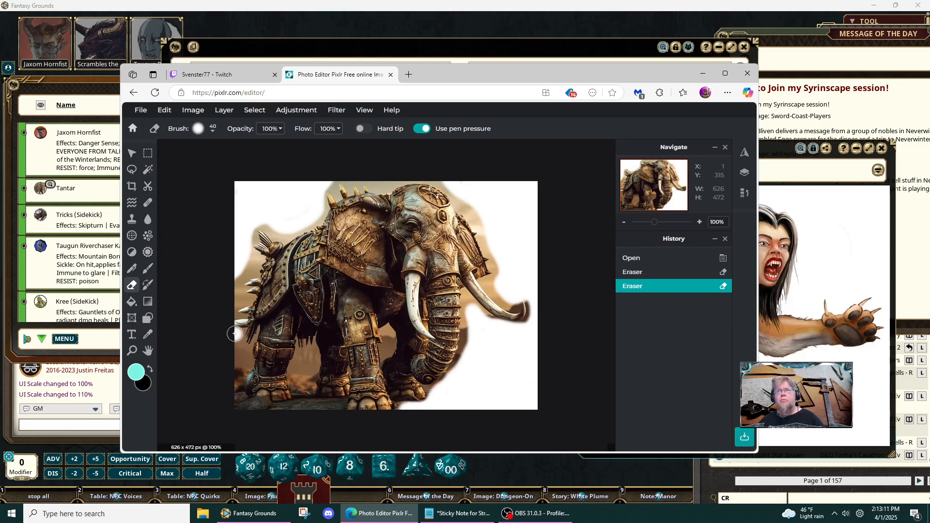
- Erase the ground behind and beneath the elephant's rear foot and the background between its left-hand legs
mouse_move(234, 333)
left_mouse_down()
mouse_move(243, 357)
mouse_move(235, 376)
mouse_move(231, 361)
mouse_move(234, 390)
mouse_move(244, 406)
mouse_move(332, 409)
left_mouse_up()
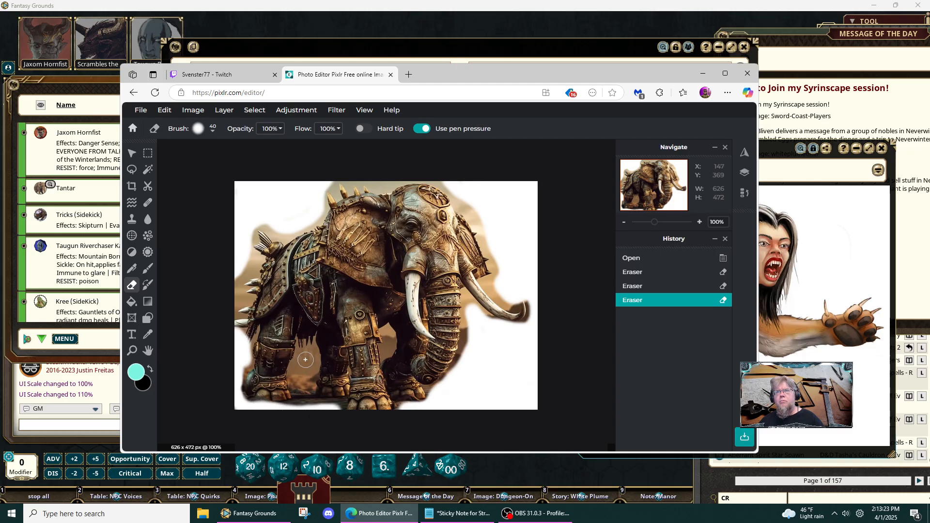
left_click_drag(305, 360, 302, 404)
left_click_drag(299, 369, 305, 411)
left_click(335, 405)
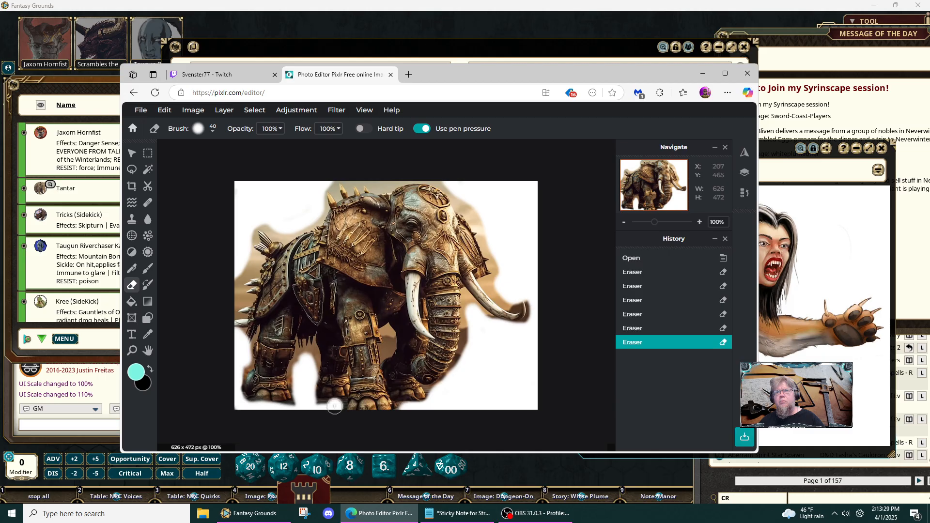
left_click(332, 406)
left_click(320, 404)
left_click(323, 405)
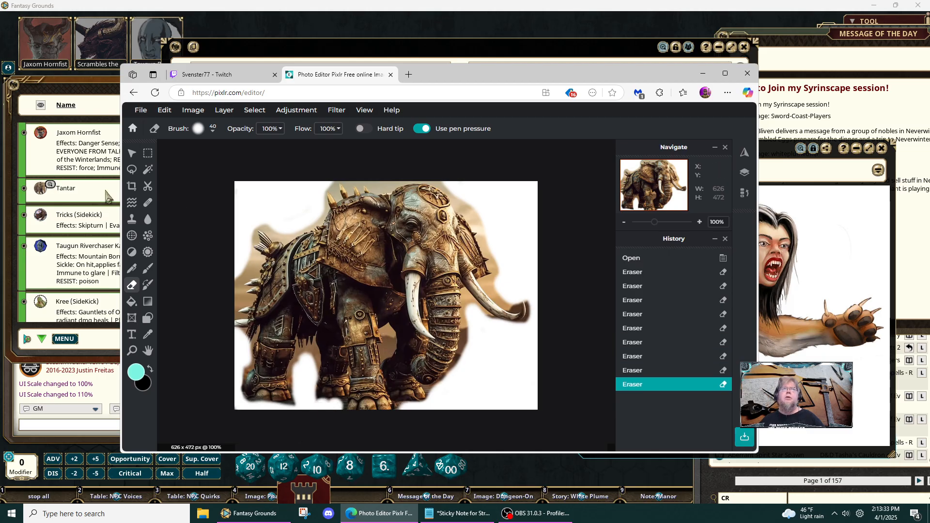
- Wand-select and clear the white areas above the back, beyond the trunk and around the rear legs, and deselect
left_click(148, 169)
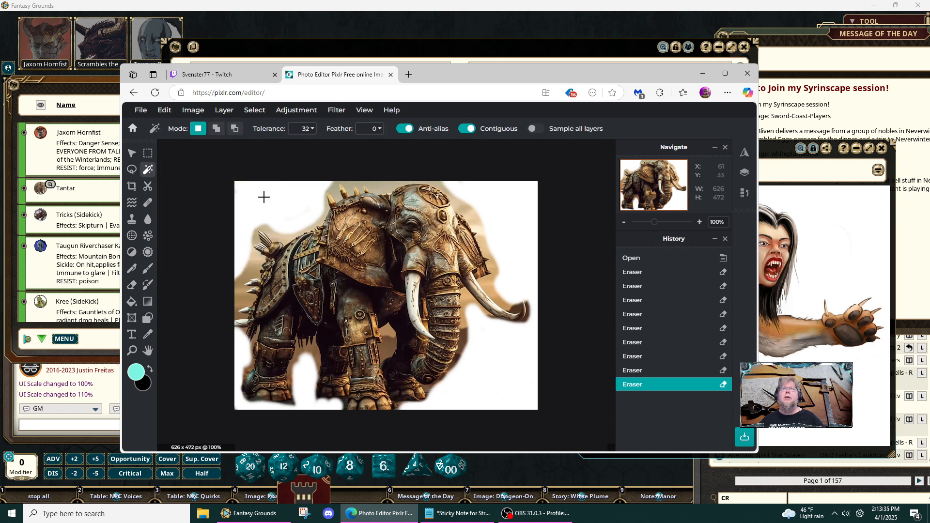
left_click(263, 197)
key("Delete")
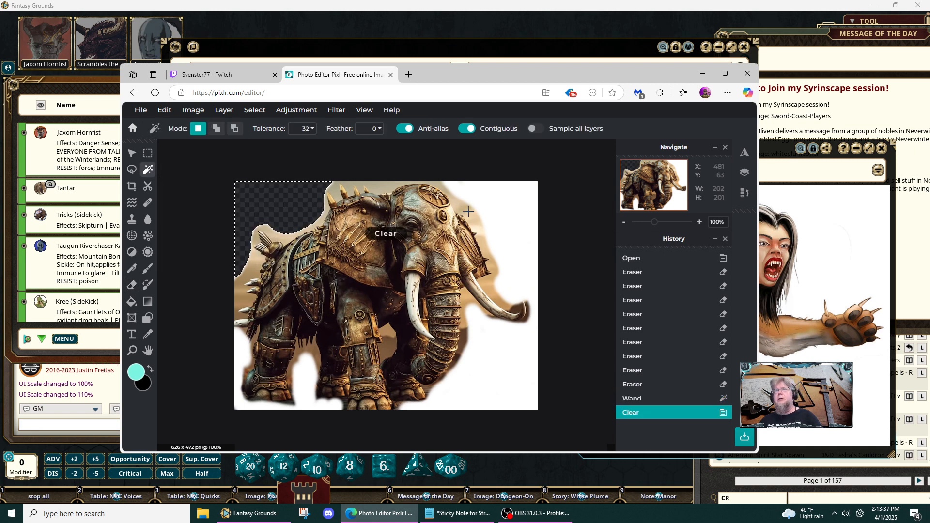
left_click(506, 213)
key("Delete")
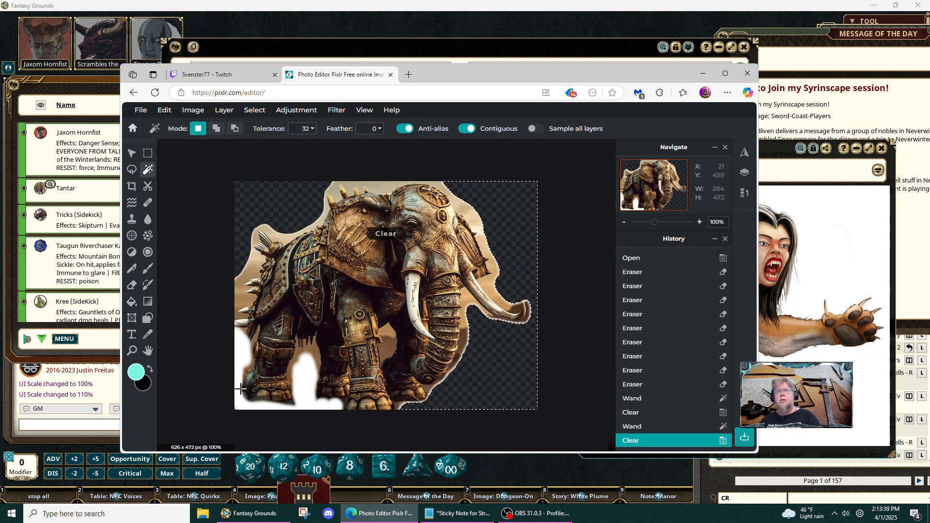
left_click(236, 343)
key("Delete")
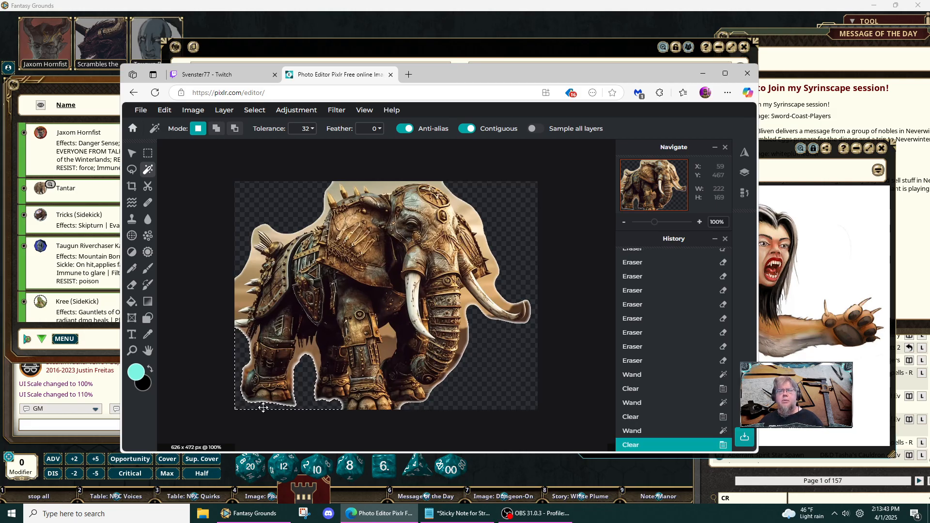
key("ctrl+d")
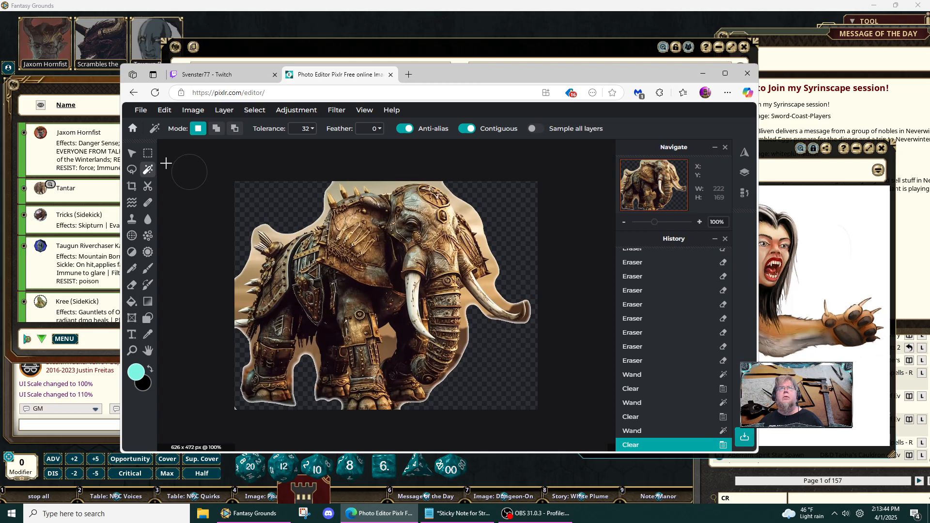
- Activate the Clone Stamp for retouching the elephant's rear foot and set its brush size to 21 px
left_click(131, 153)
scroll(269, 408, "up", 5)
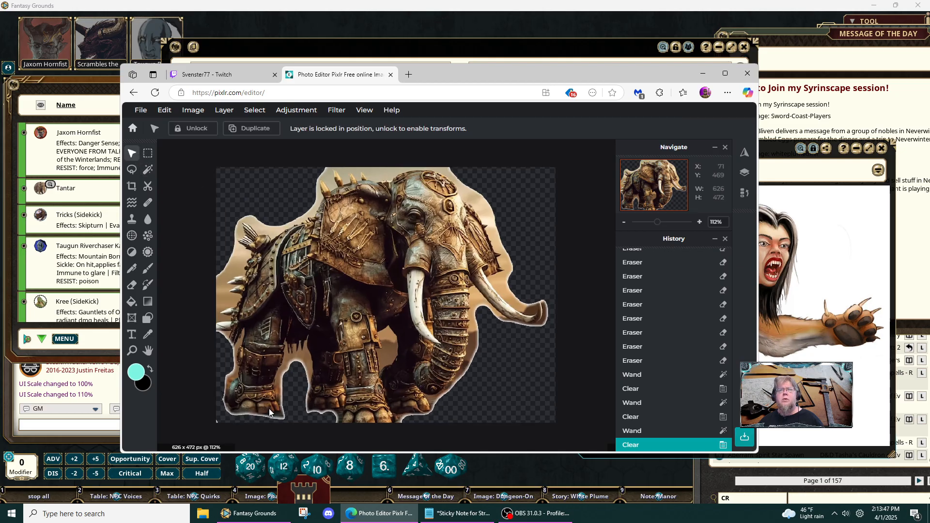
scroll(292, 362, "up", 4)
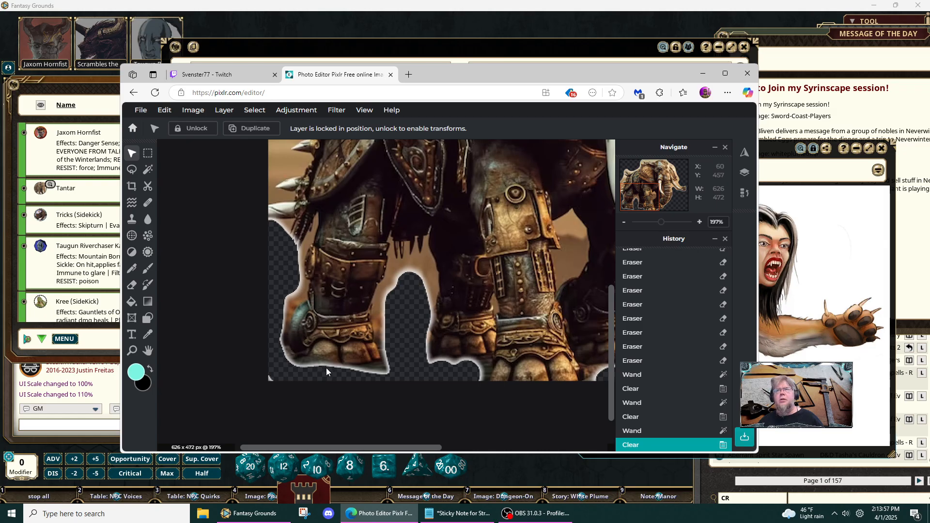
left_click(132, 219)
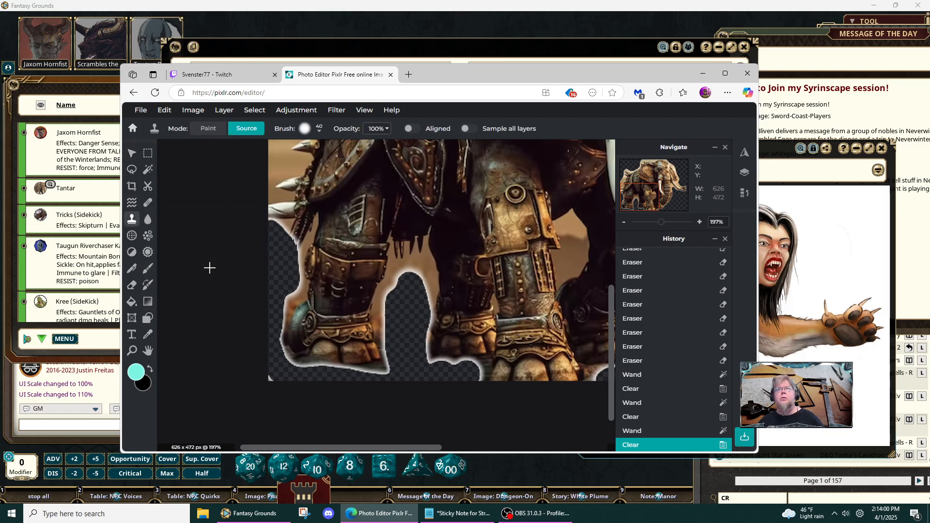
left_click(364, 362)
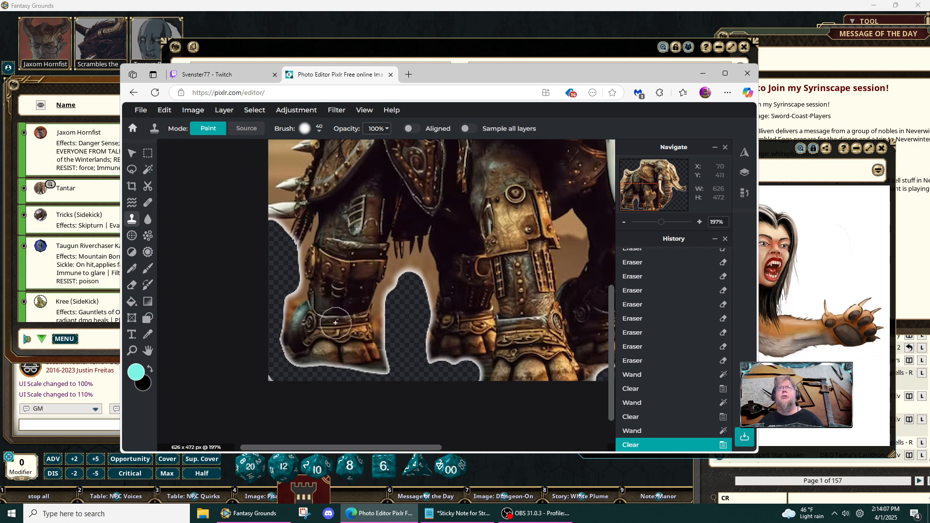
left_click(319, 129)
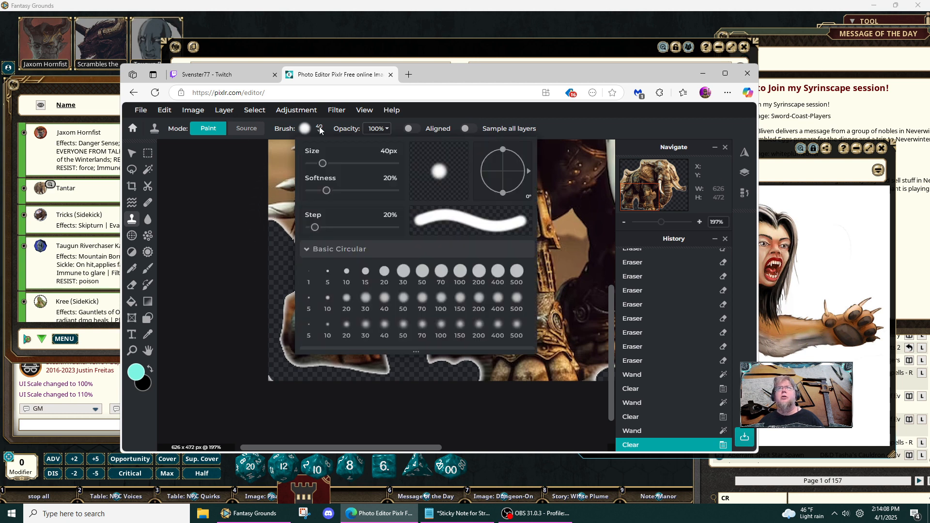
left_click(315, 164)
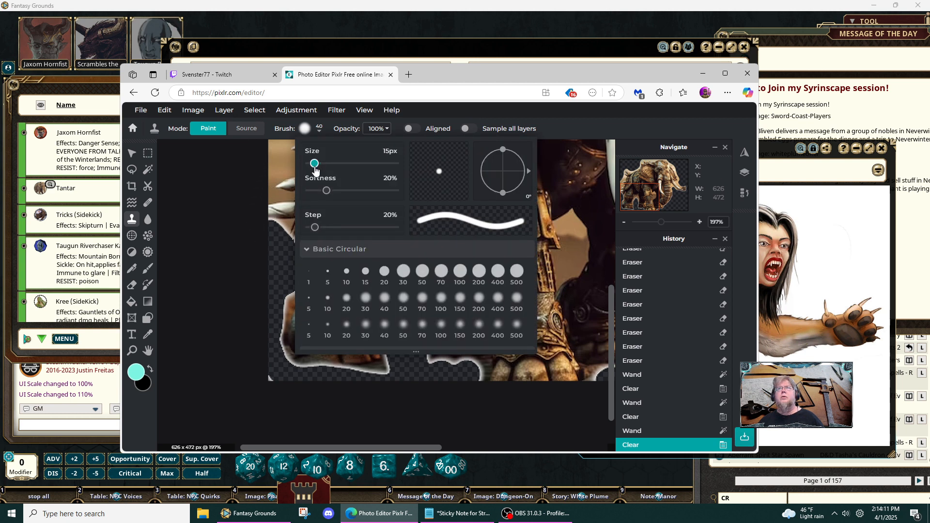
left_click_drag(315, 163, 318, 164)
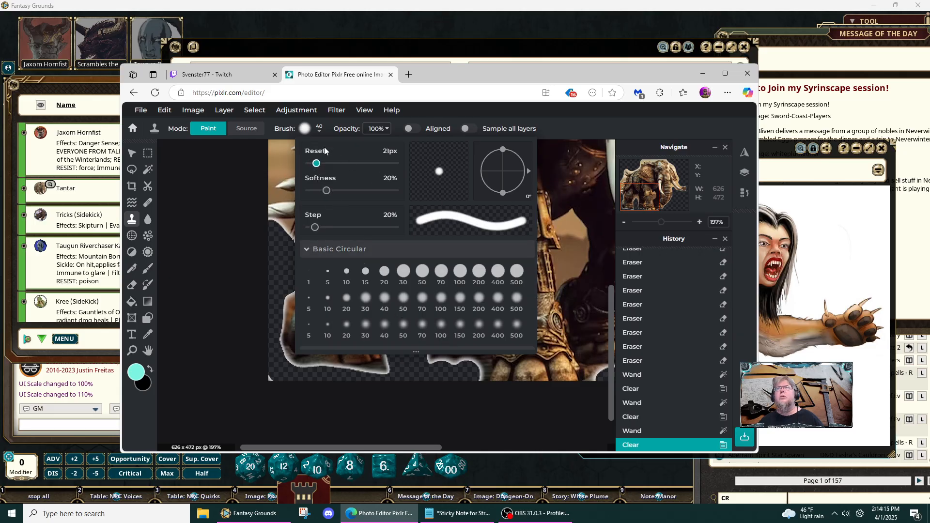
left_click(233, 196)
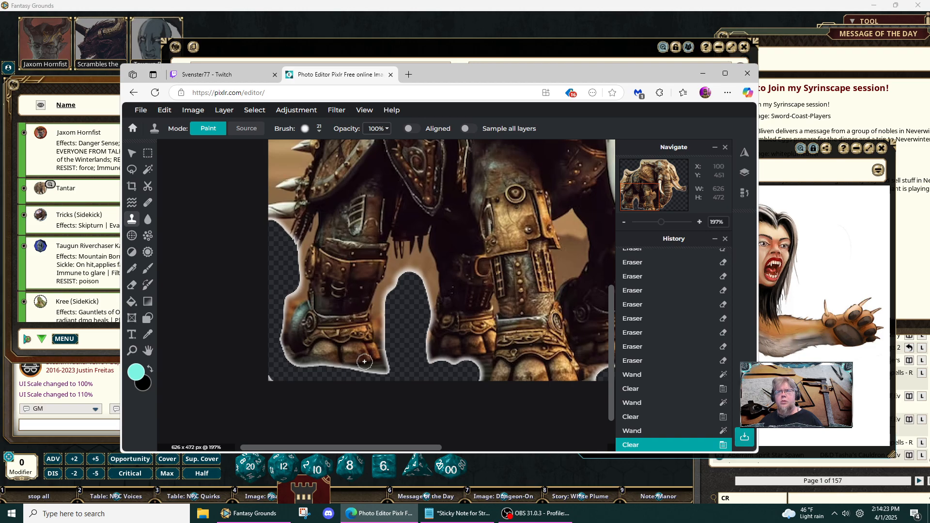
- Sample the rear foot's lower edge as clone source and paint it over the pale fringe under the toes
key("alt")
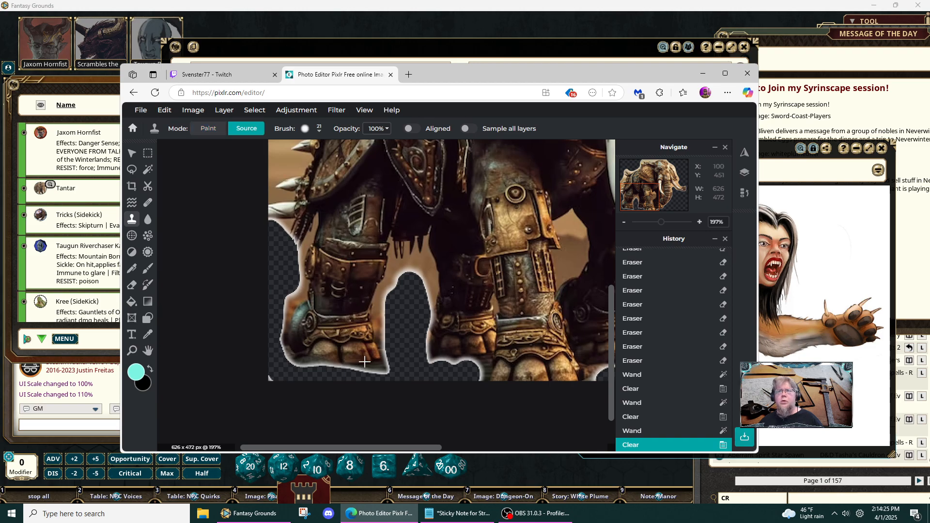
left_click(367, 362, "alt")
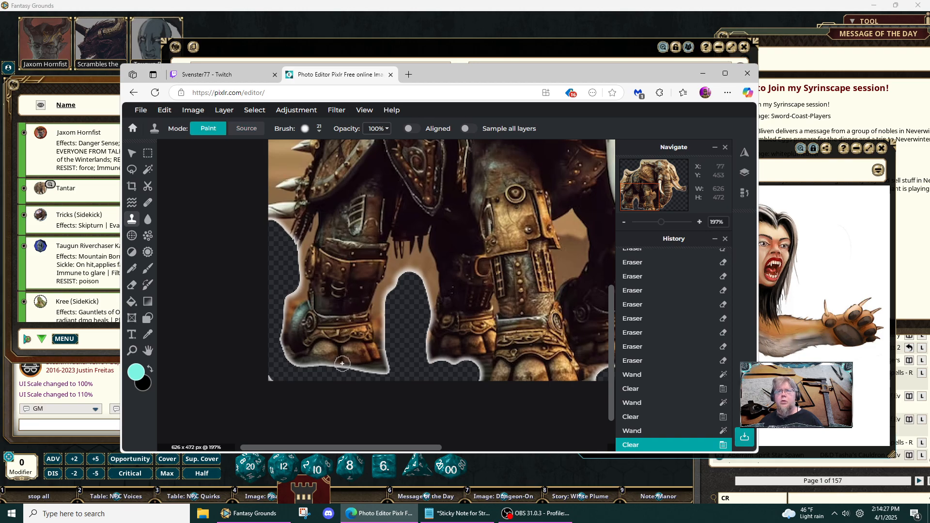
left_click_drag(338, 365, 315, 367)
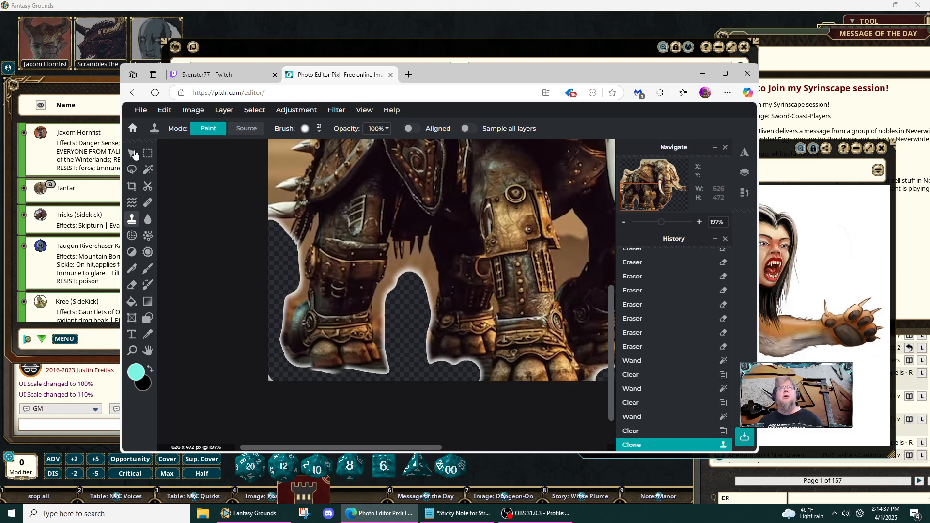
- Try Wand Select at tolerance 32 on the tan background between the rear legs and beside the armored front leg
left_click(149, 172)
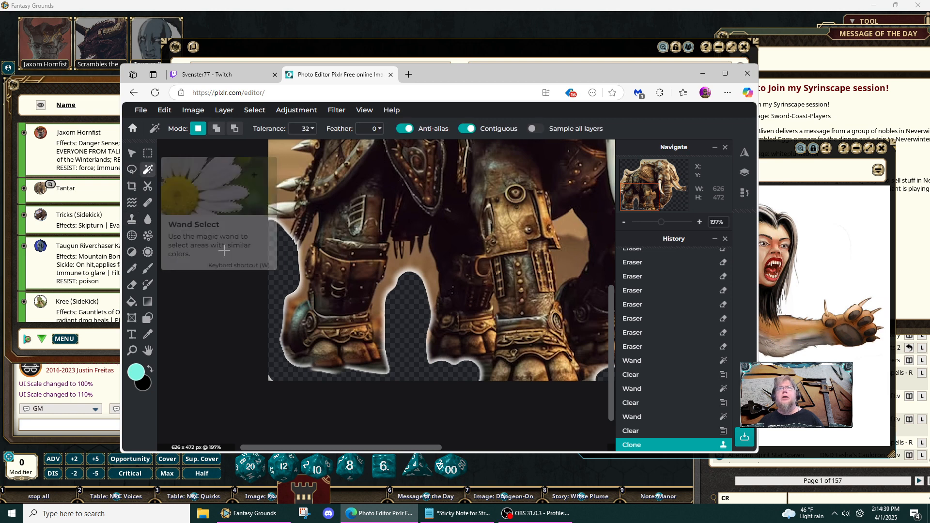
left_click(411, 267)
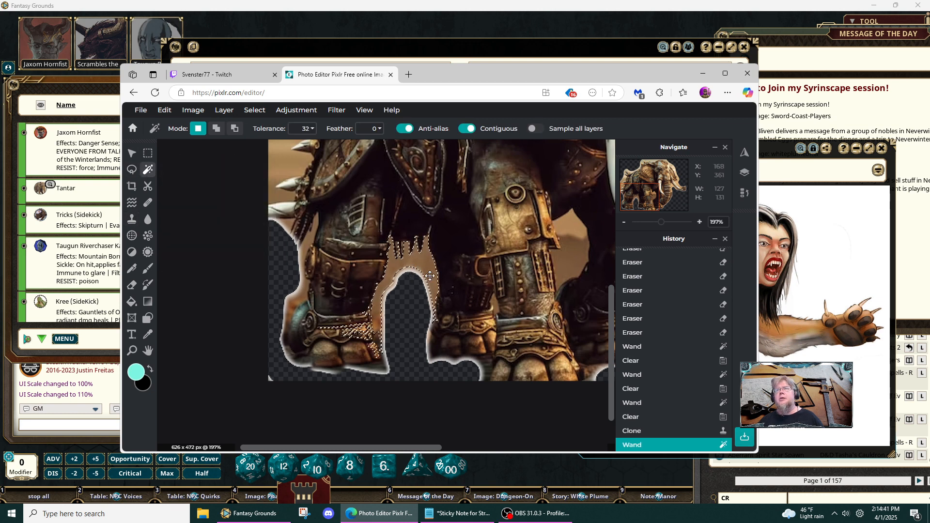
left_click(403, 346)
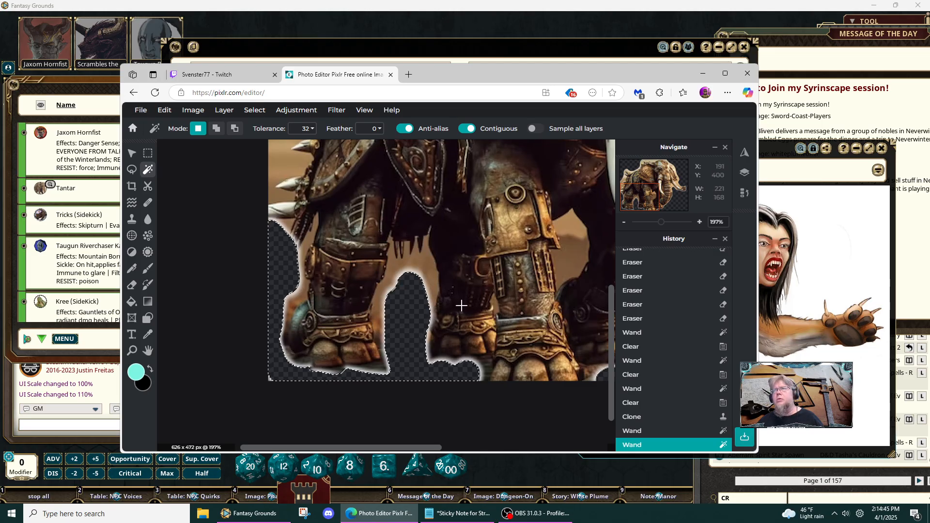
left_click(578, 228)
left_click(581, 253)
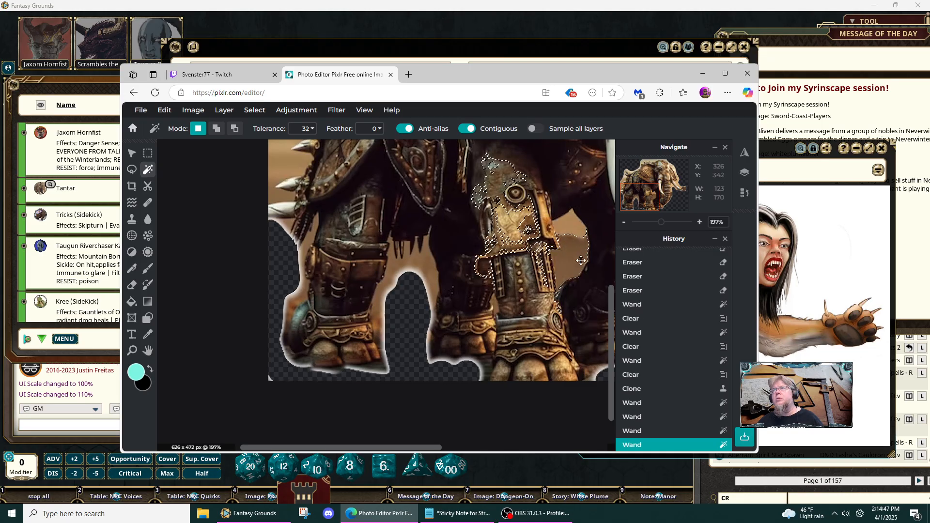
- Try wand-selecting the background fringes beside the ear, along the trunk and above the shoulder spikes
scroll(425, 274, "down", 2)
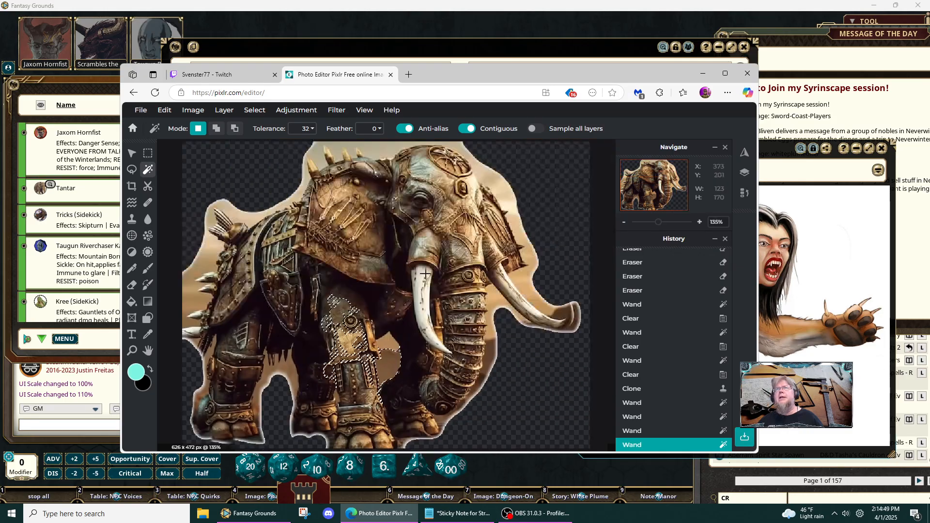
scroll(424, 274, "down", 1)
left_click(515, 274)
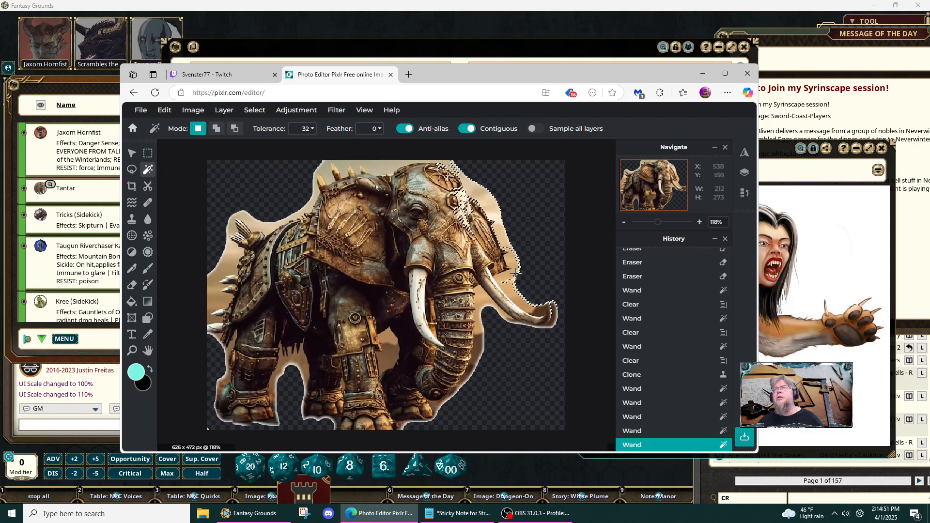
left_click(486, 307)
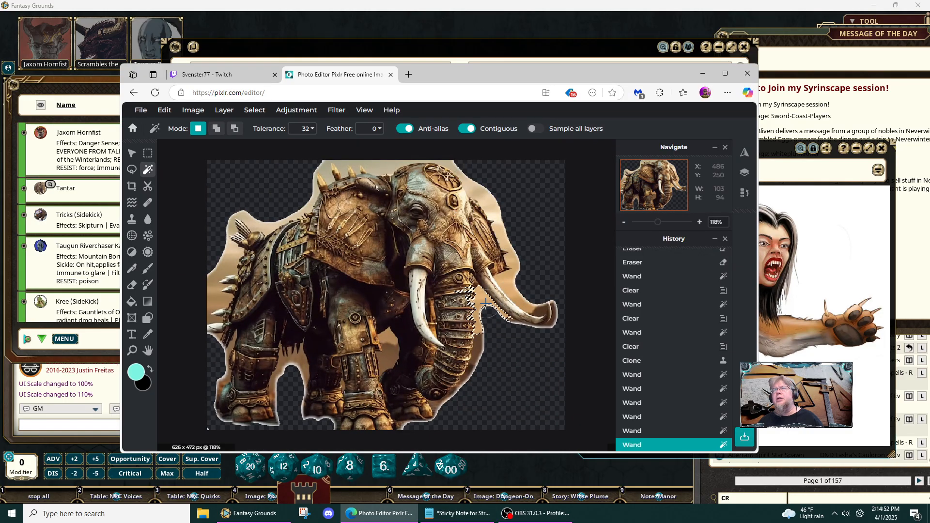
left_click(477, 353)
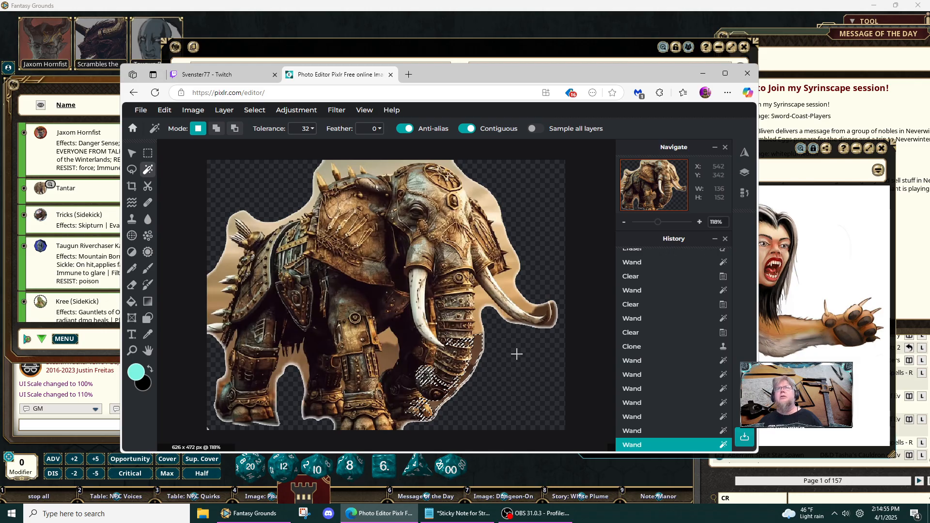
left_click(323, 167)
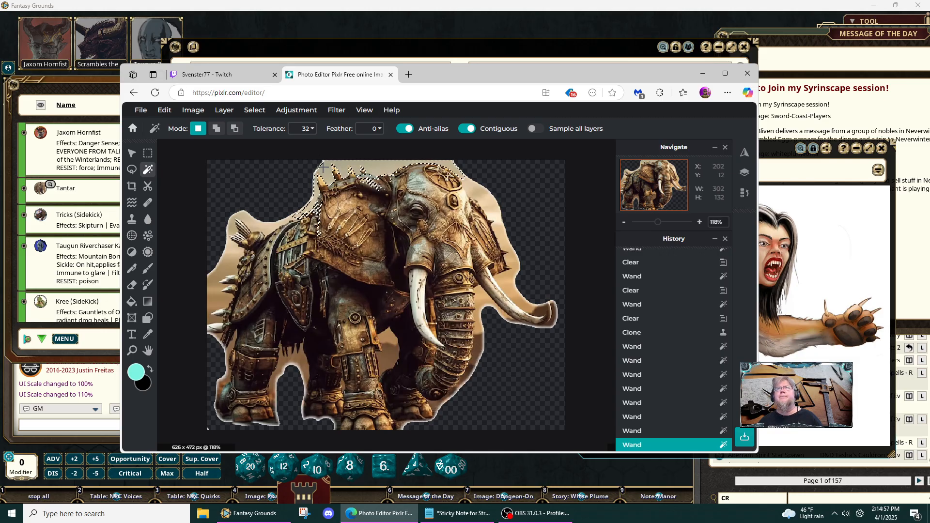
- Try a Wand tolerance of 63 on the tan background behind the elephant's rump
left_click(313, 128)
left_click(246, 148)
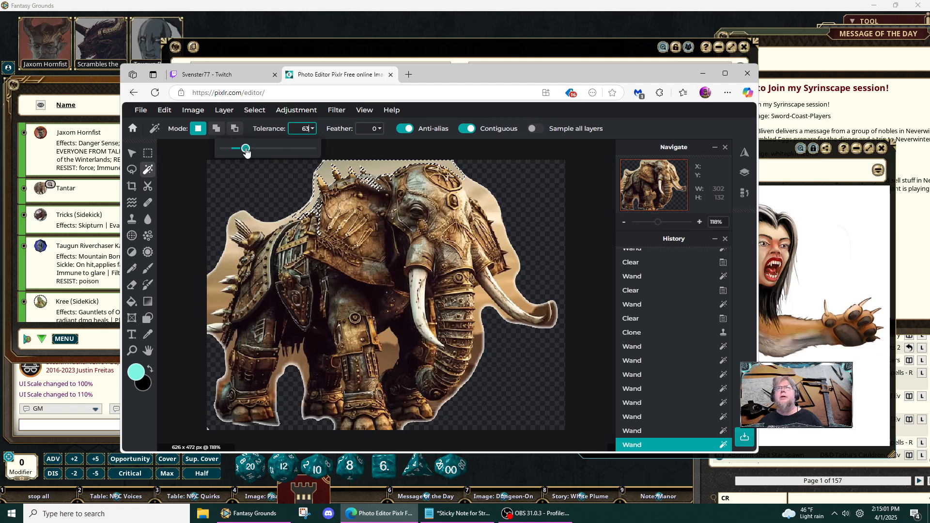
left_click(225, 260)
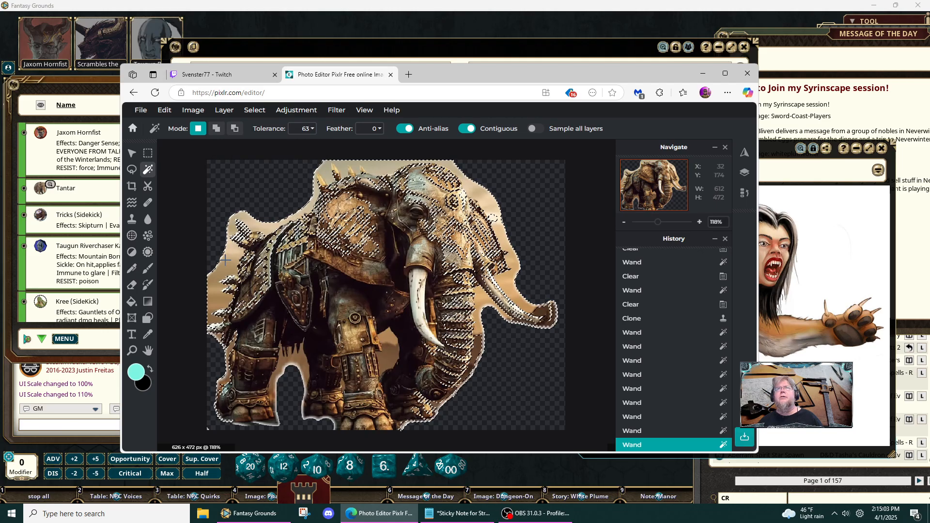
- Set the Wand tolerance to 15, then select and clear the tan patches between the front leg and the trunk
left_click(307, 131)
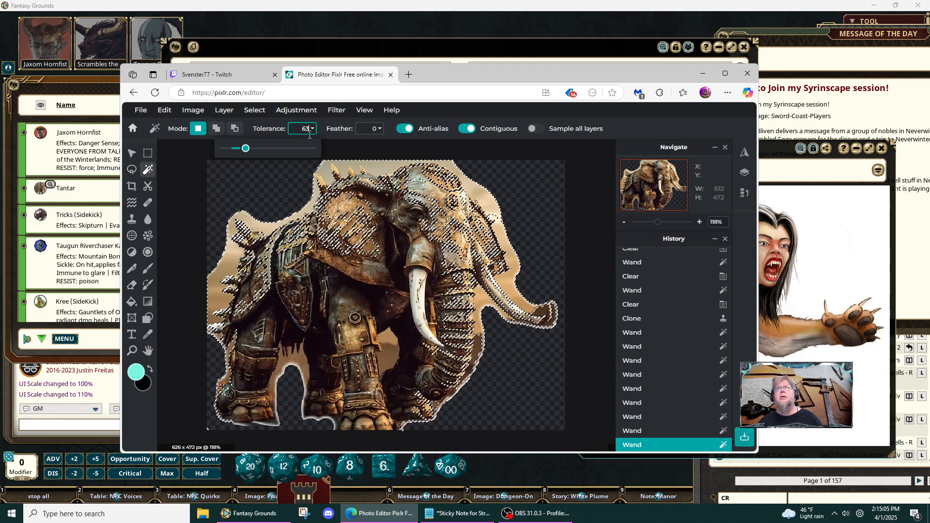
left_click(226, 149)
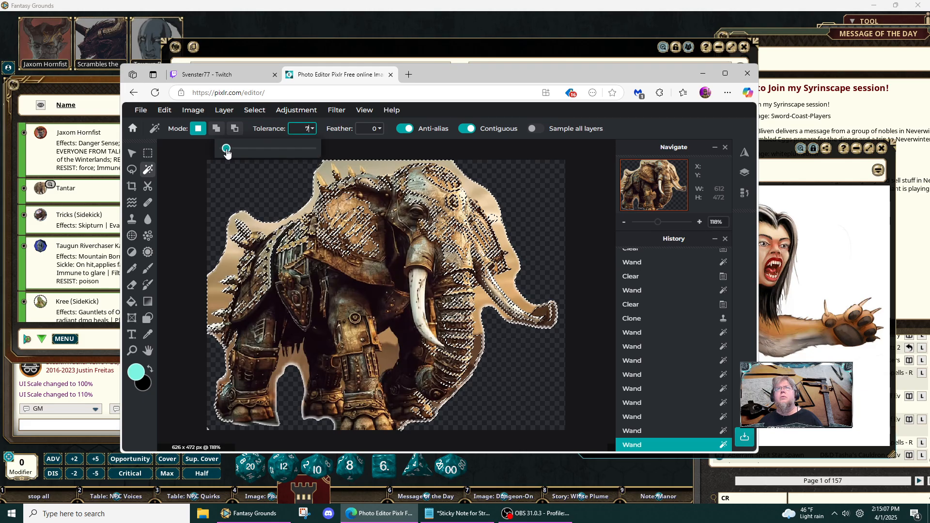
left_click_drag(226, 150, 230, 149)
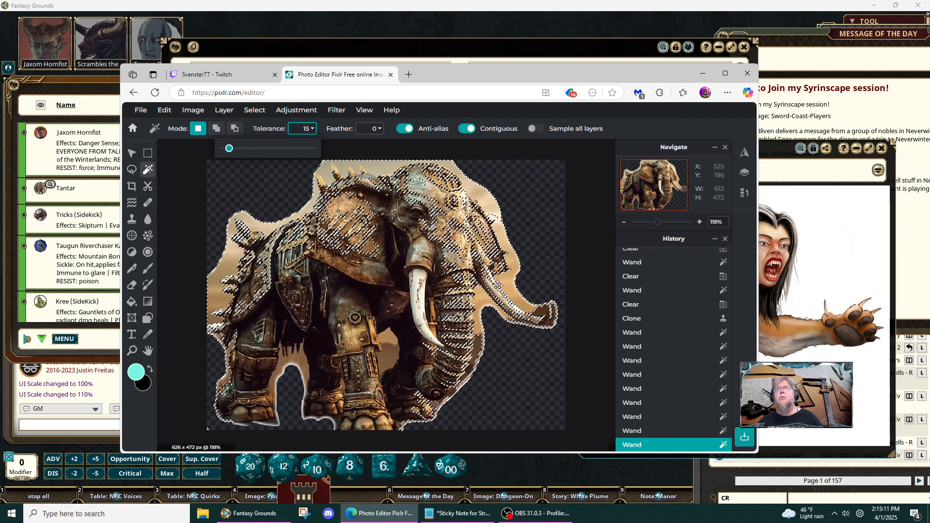
left_click(388, 338)
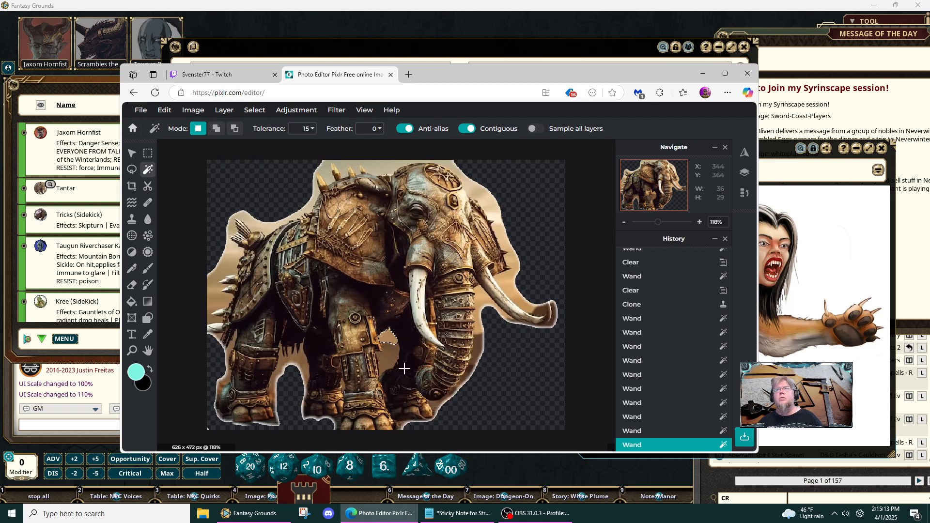
key("Delete")
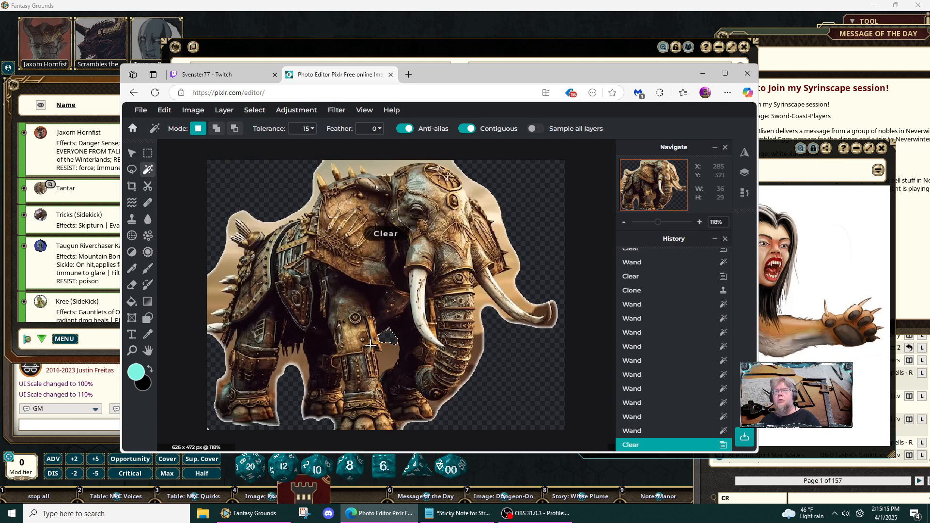
left_click(384, 359)
key("Delete")
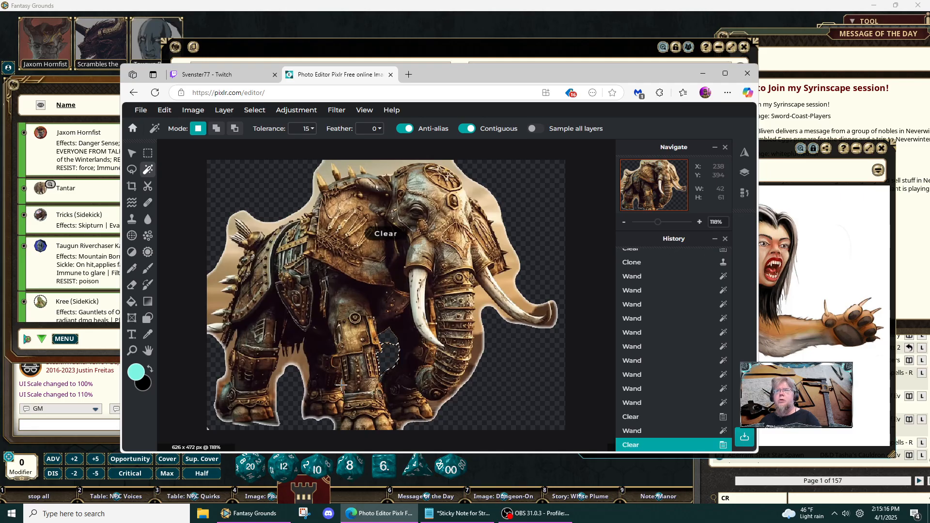
- Wand-select and clear the tan background remaining under the belly between the left-hand legs
left_click(296, 359)
key("Delete")
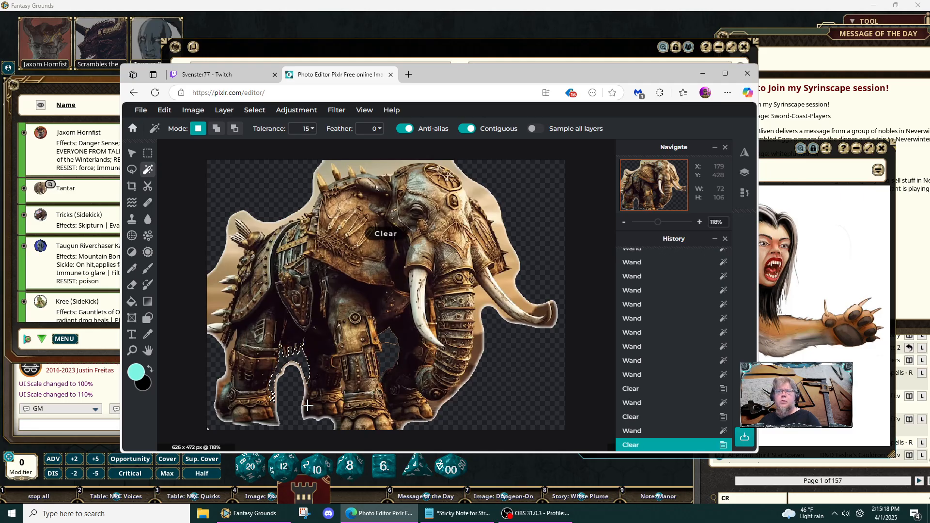
left_click(275, 422)
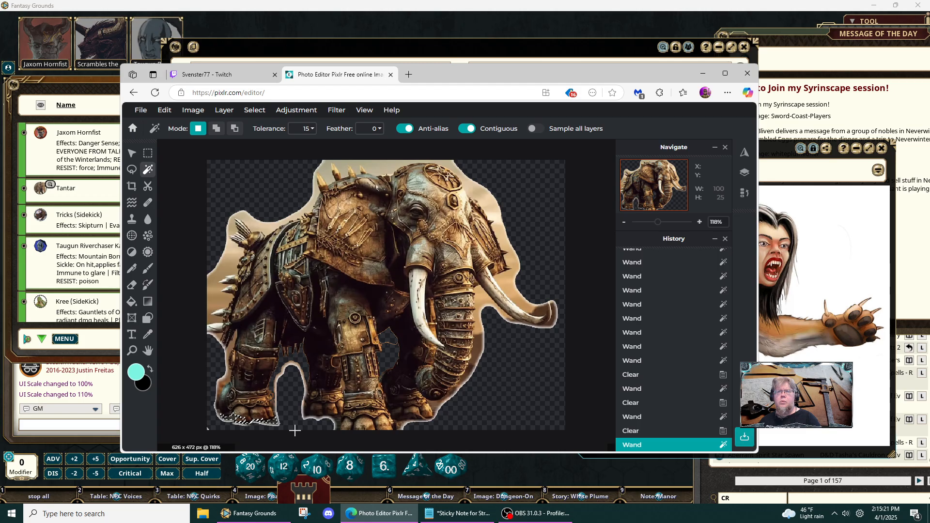
- Wand-select and clear the background remnants along the rear leg's outer edge, from the ankle up to the thigh
left_click(224, 380)
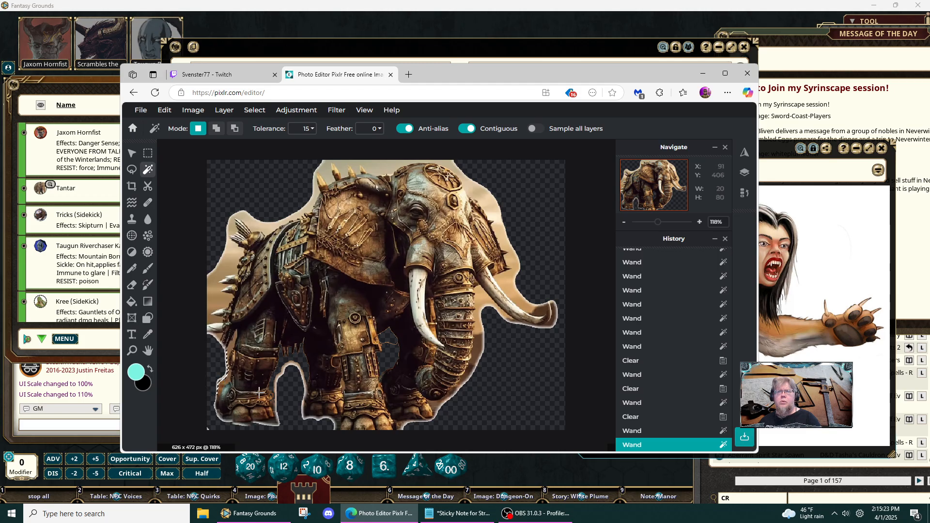
key("Delete")
left_click(226, 381)
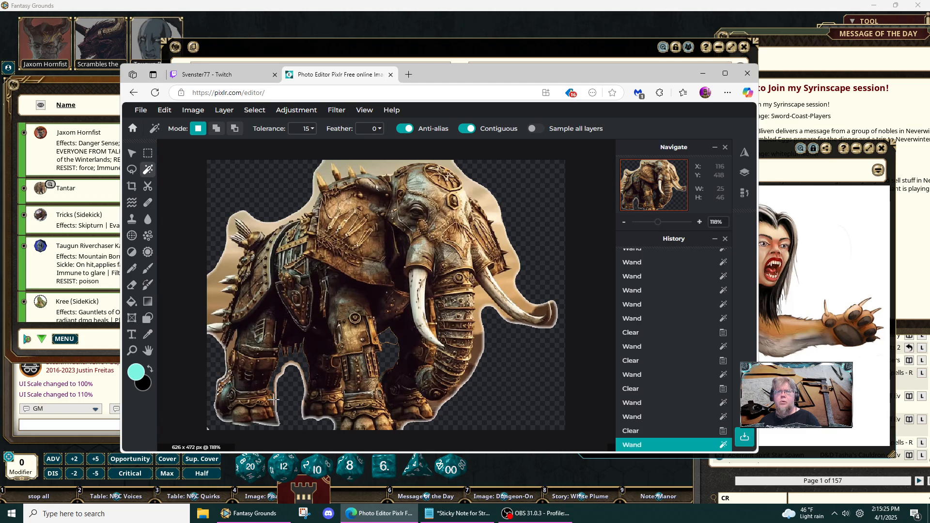
key("Delete")
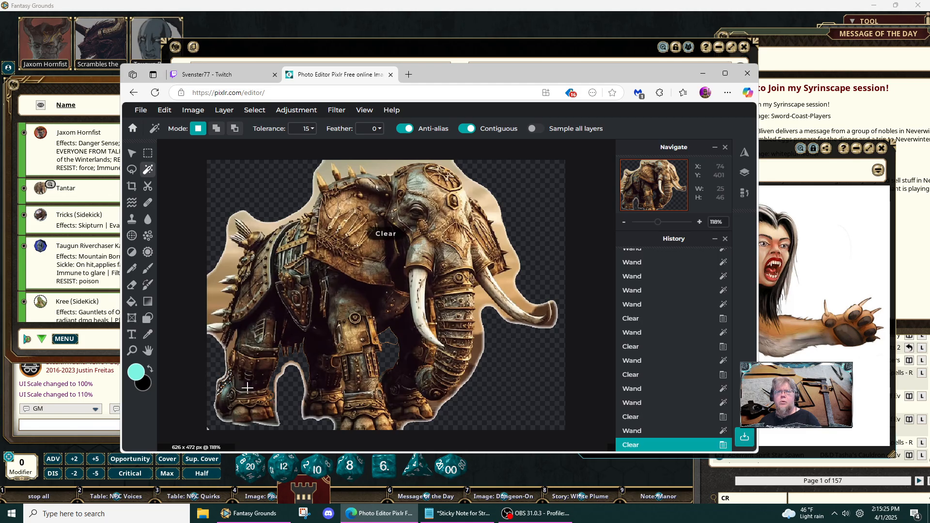
left_click(227, 348)
key("Delete")
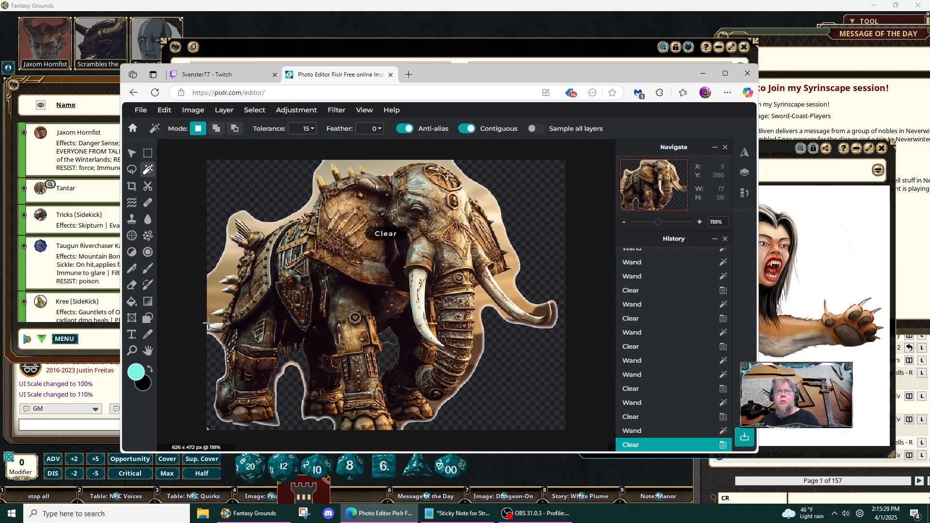
- Wand-select and clear the tan background around the spikes on the elephant's hindquarters at the canvas edge
left_click(214, 285)
key("Delete")
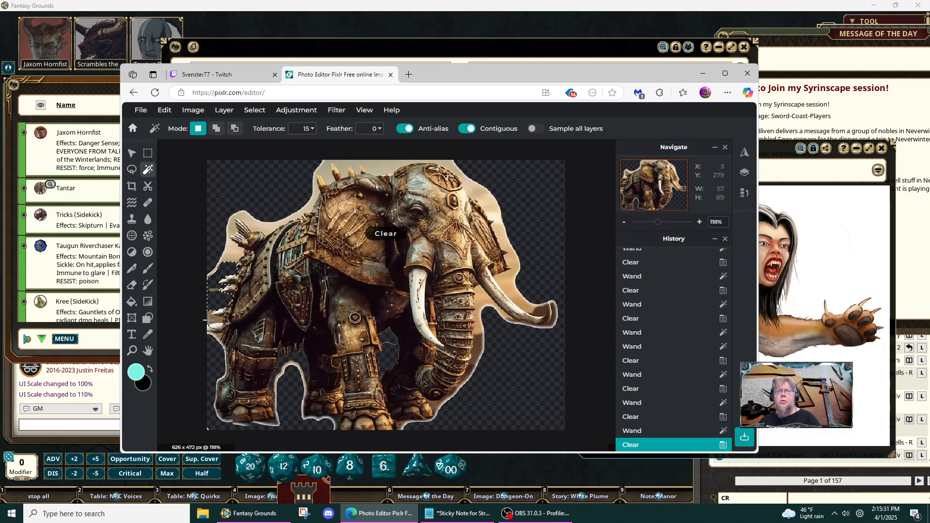
left_click(212, 318)
key("Delete")
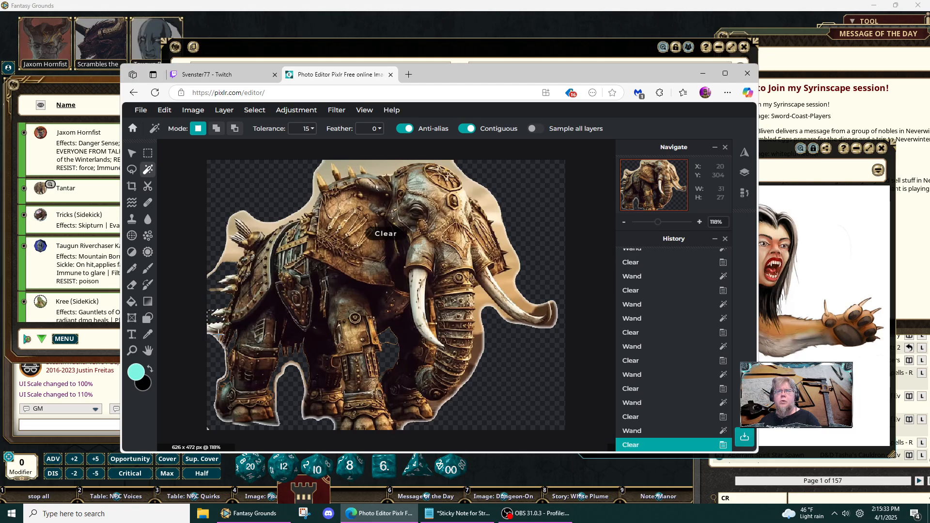
left_click(216, 333)
key("Delete")
- Wand-select and clear the background patches below and between the upper rump spikes
left_click(228, 255)
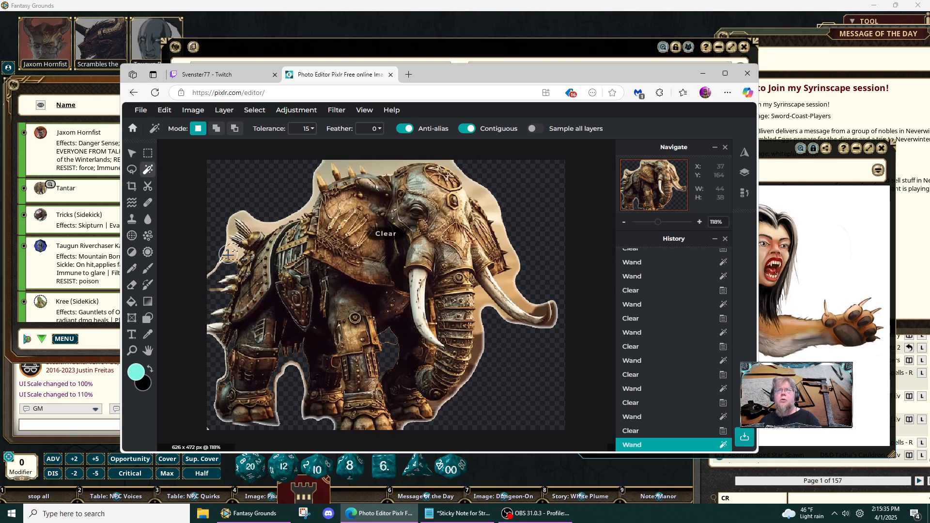
key("Delete")
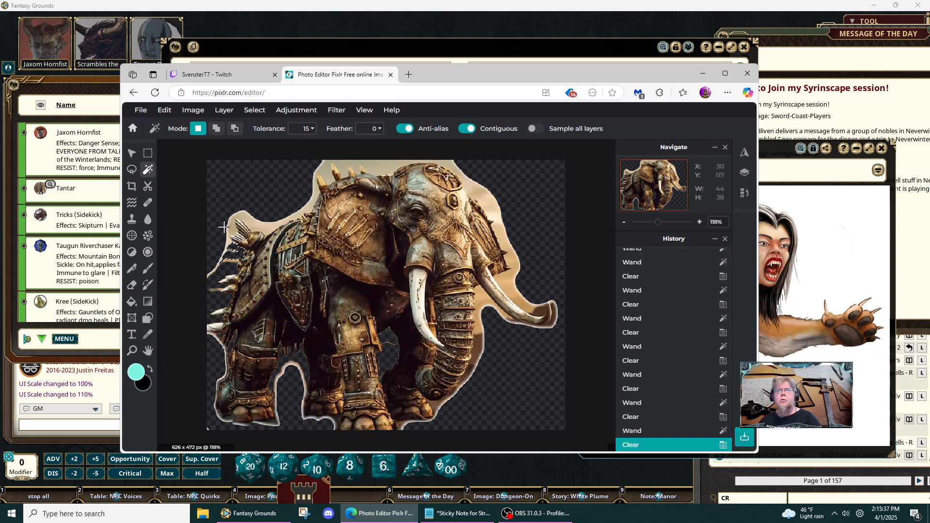
left_click(232, 225)
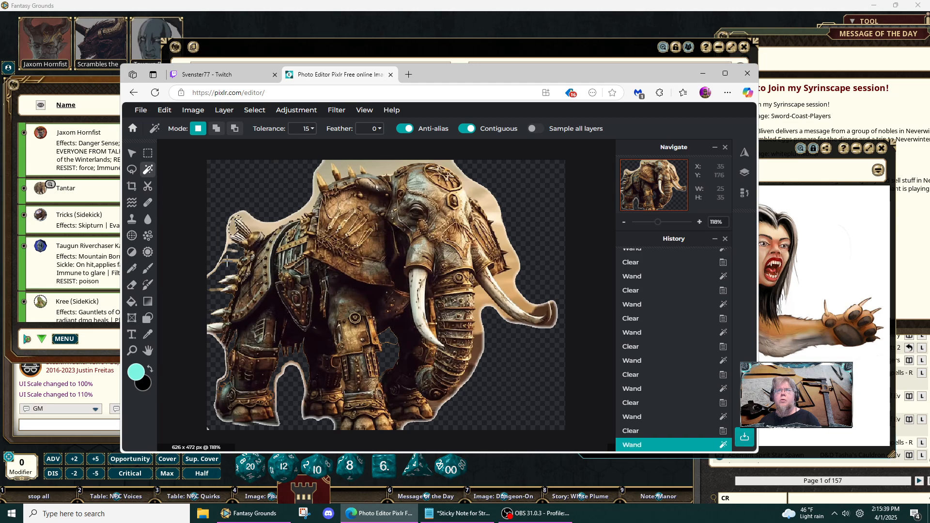
key("Delete")
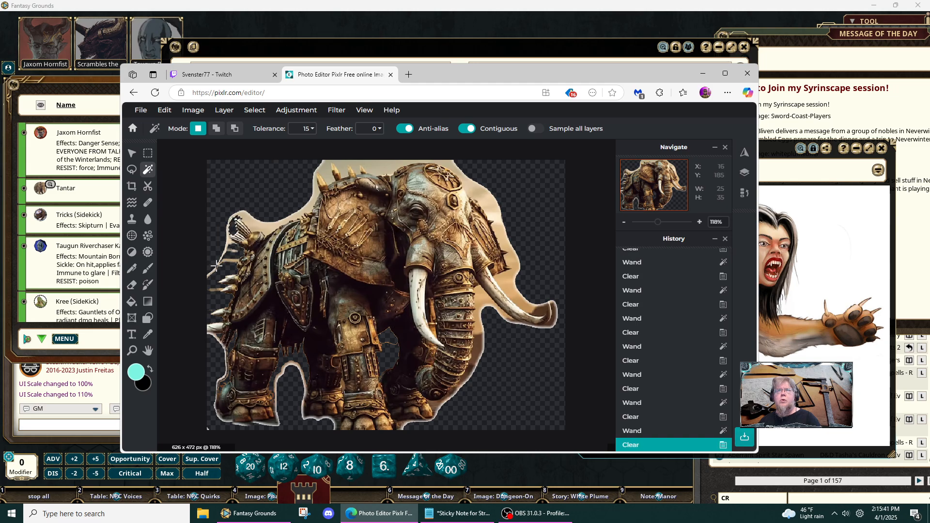
left_click(217, 264)
key("Delete")
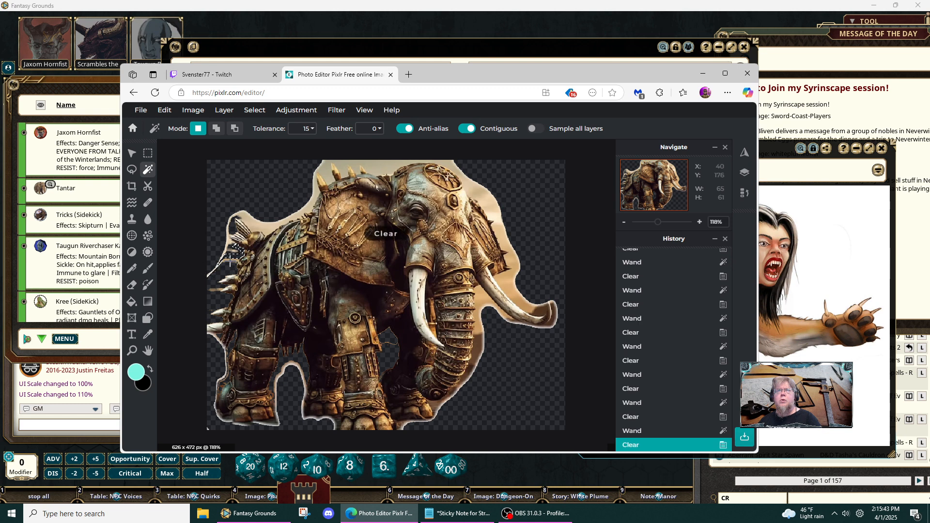
left_click(230, 261)
key("Delete")
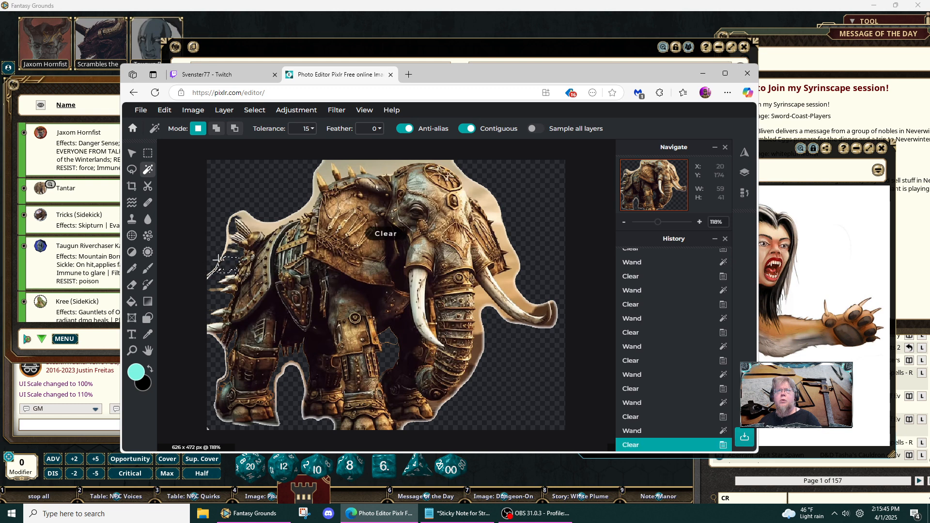
- Wand-select and clear the tan background above the rump and back, and around the shoulder spikes
left_click(227, 239)
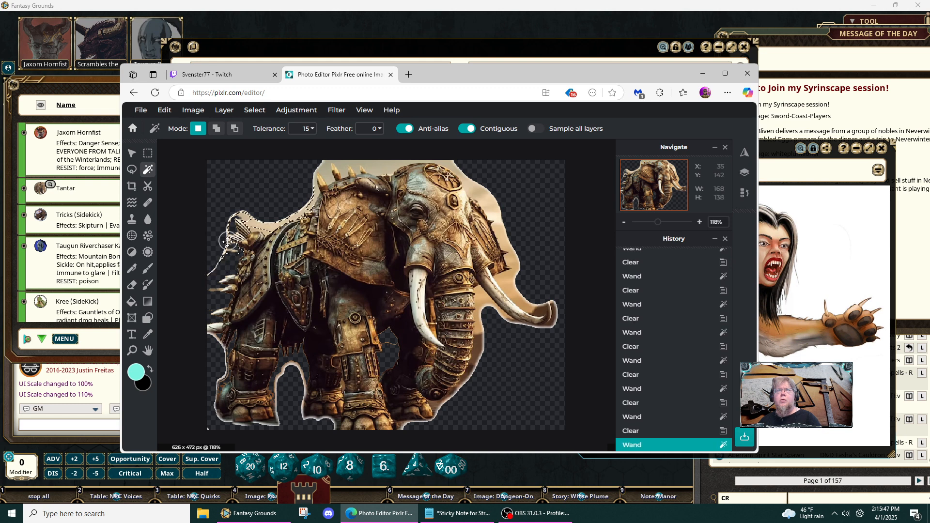
key("Delete")
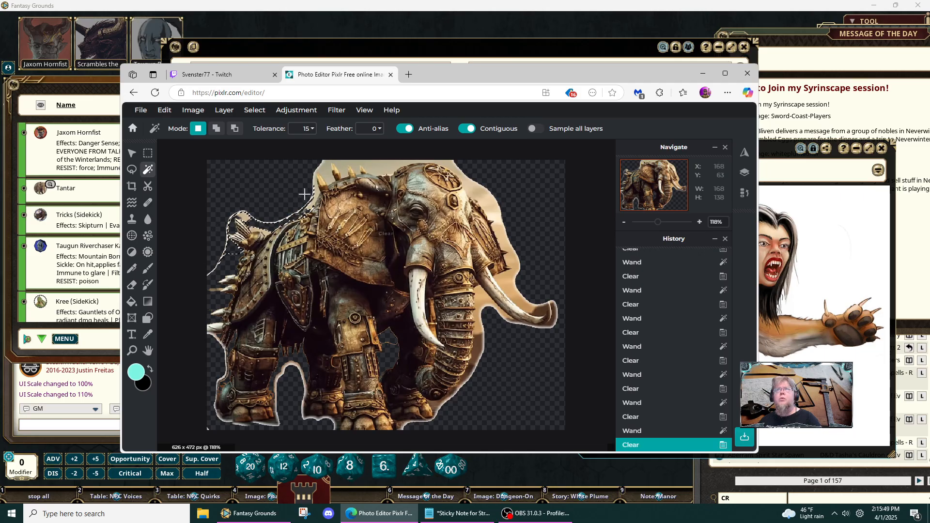
left_click(345, 168)
key("Delete")
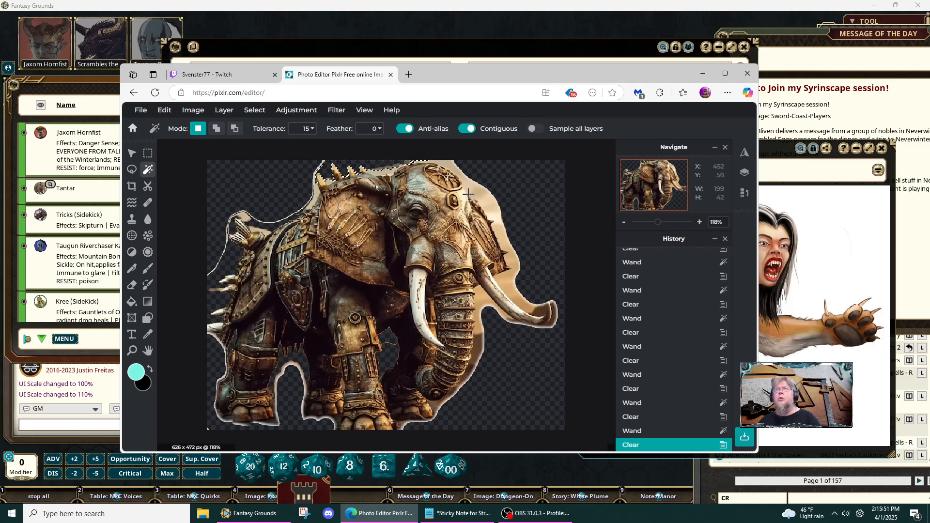
- Raise the wand tolerance to 23 and clear the tan background between the ear's outer edge and the outstretched tusk
left_click(482, 188)
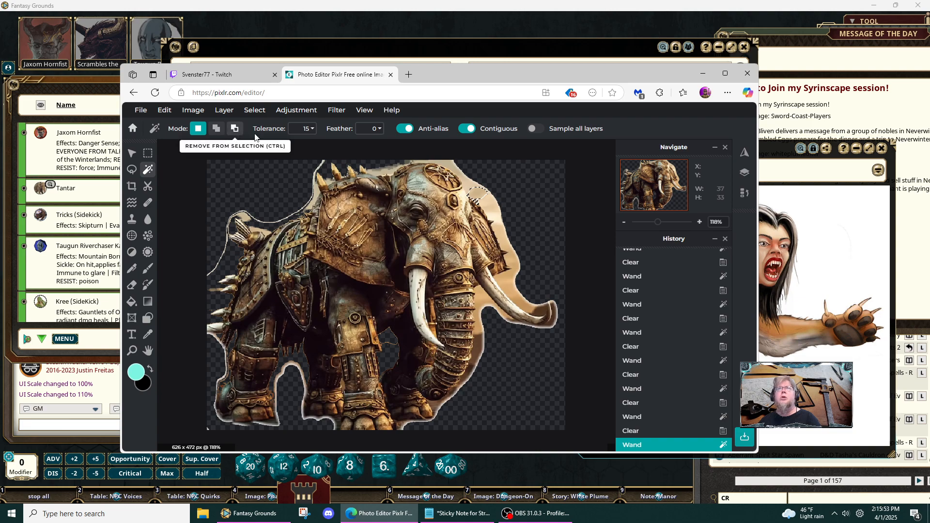
left_click(308, 132)
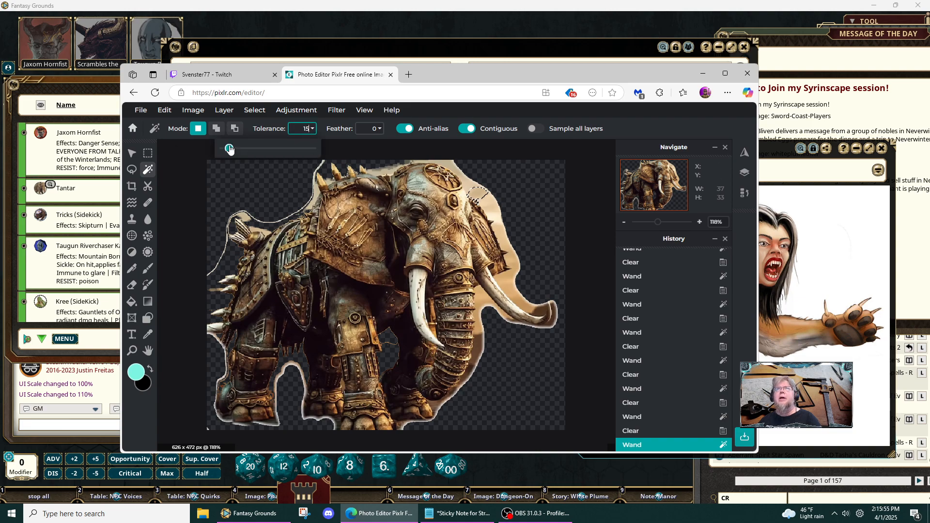
left_click_drag(230, 150, 233, 148)
left_click(494, 194)
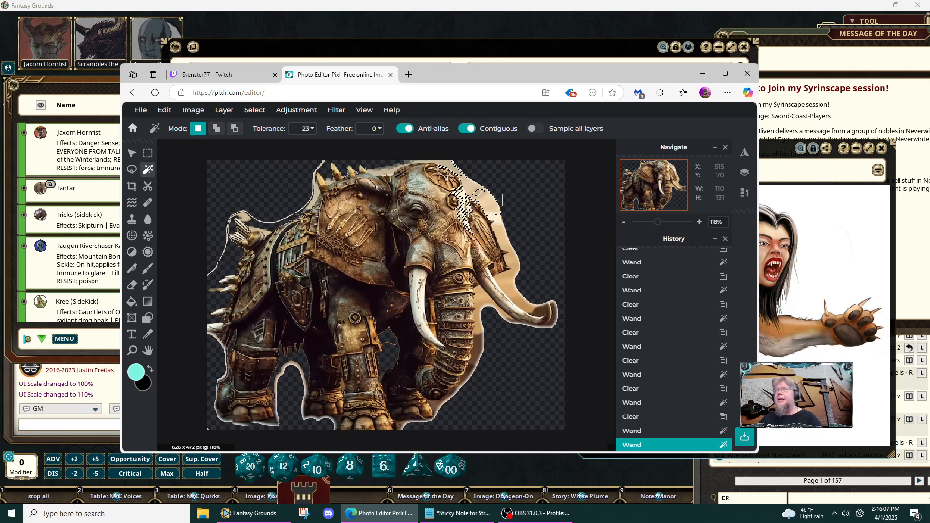
left_click(501, 235)
key("Delete")
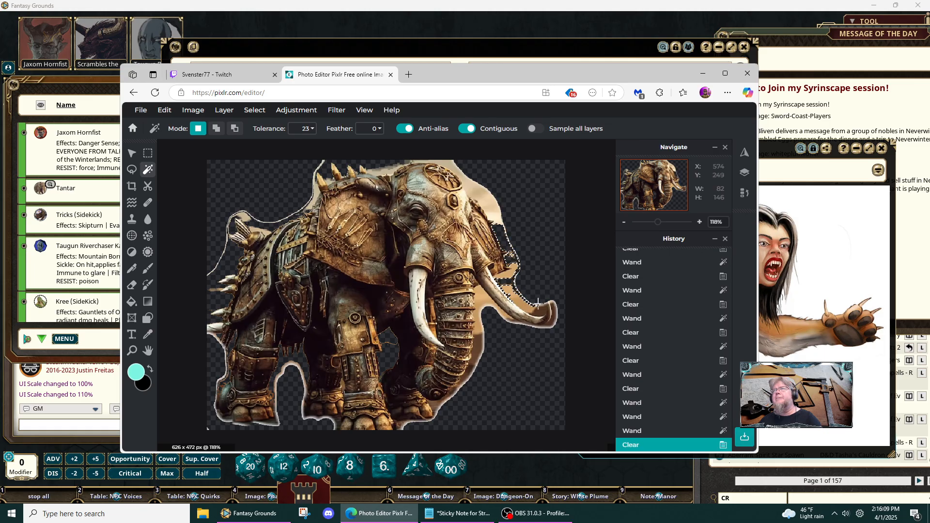
- Wand-select and clear the background below the outstretched tusk and along the trunk's outer edge down to the front foot
left_click(488, 303)
key("Delete")
left_click(481, 346)
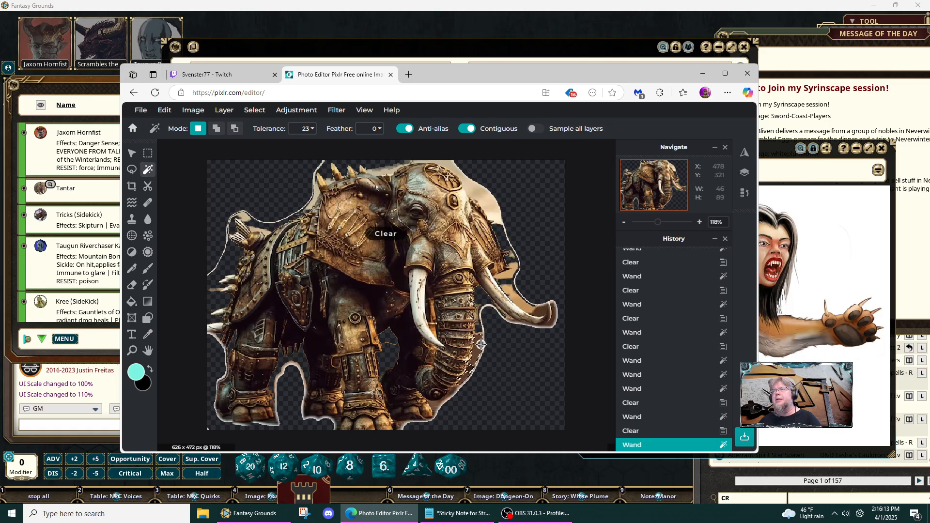
key("Delete")
left_click(440, 408)
key("Delete")
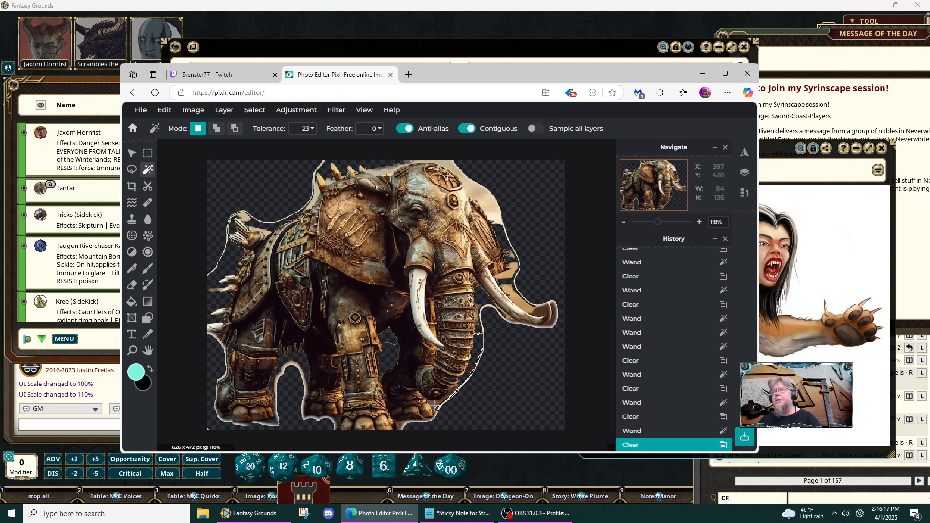
left_click(440, 410)
key("Delete")
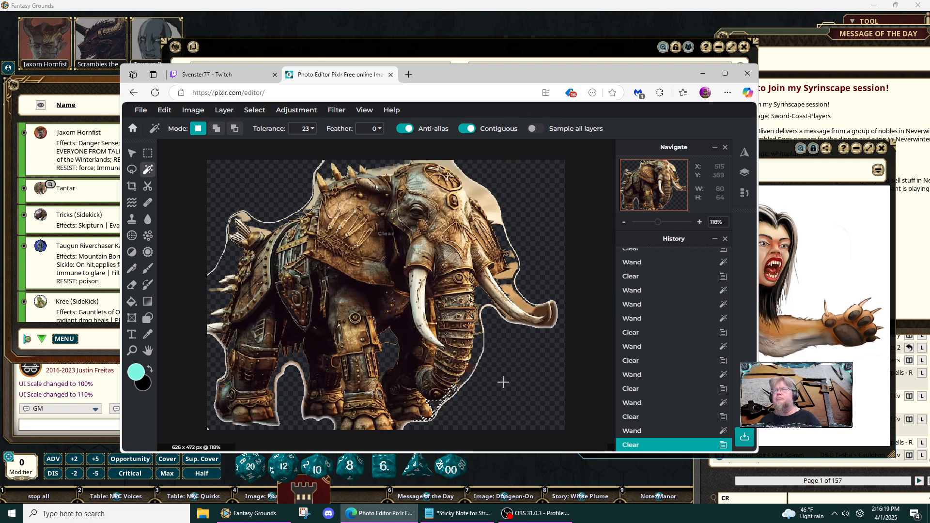
- Wand-select and clear the remaining background patches above the outstretched tusk and beside the lower ear
left_click(527, 294)
key("Delete")
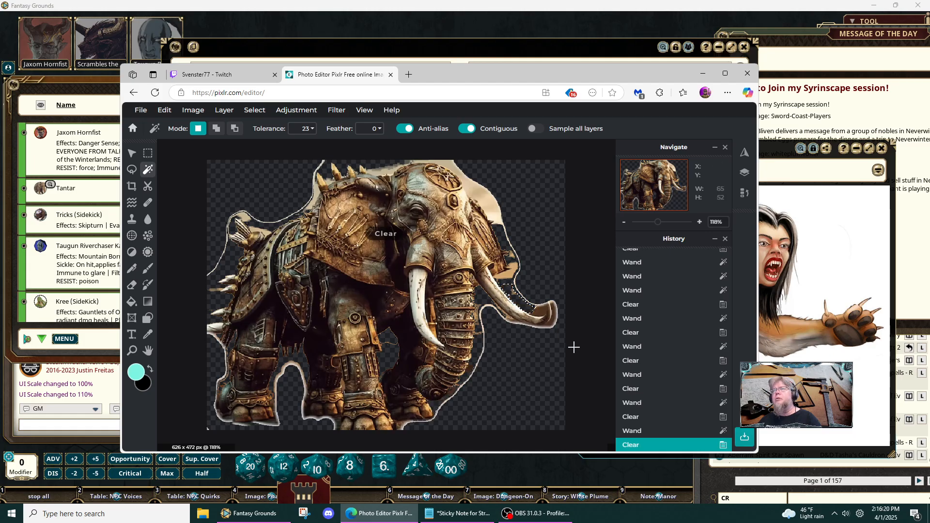
left_click(526, 277)
key("Delete")
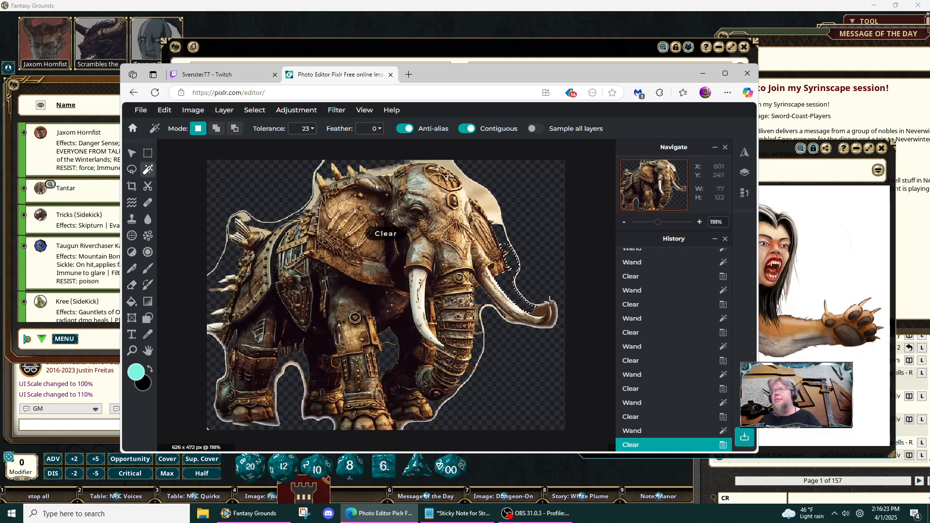
- Wand-select and clear the leftover background above the head, back and rump spikes
left_click(550, 320)
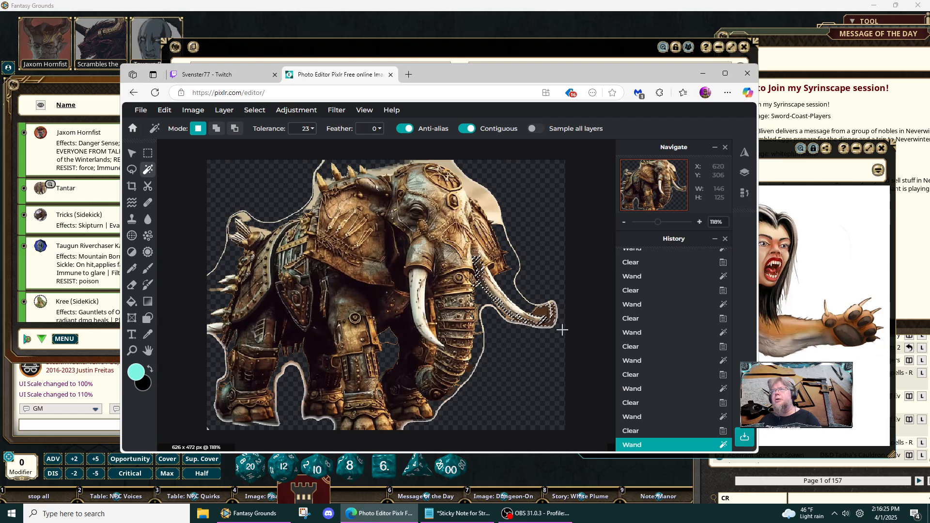
left_click(489, 201)
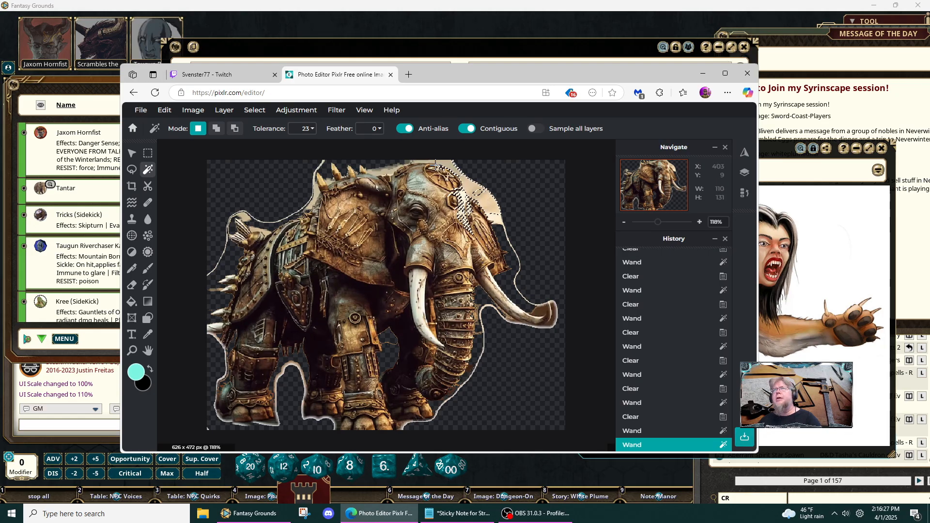
left_click(381, 171)
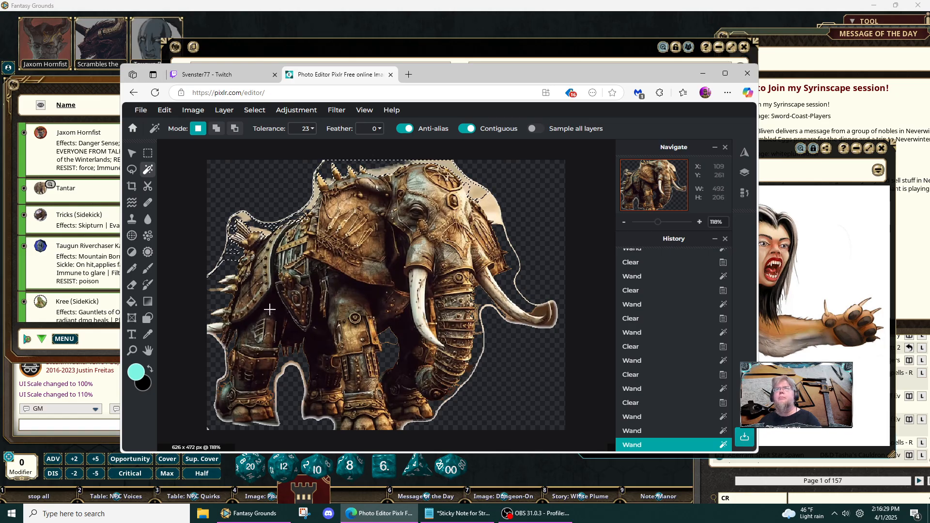
key("Delete")
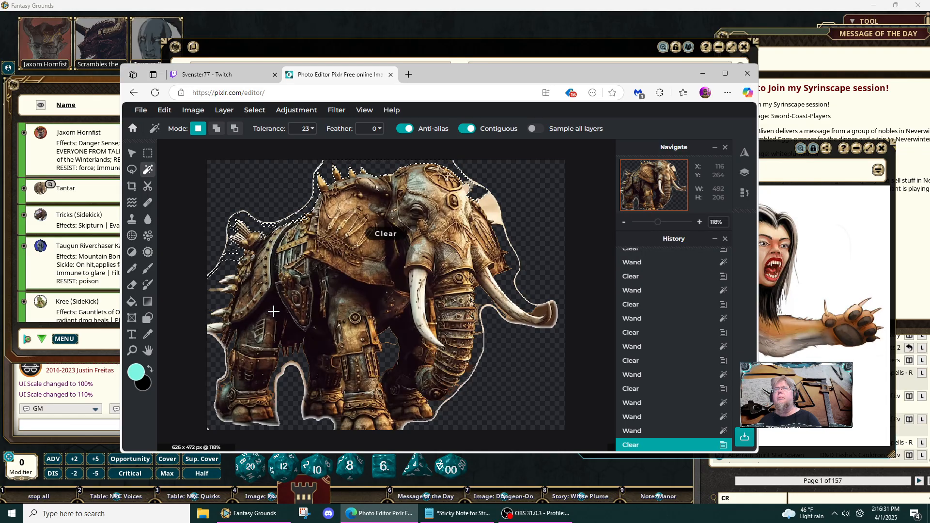
left_click(506, 378)
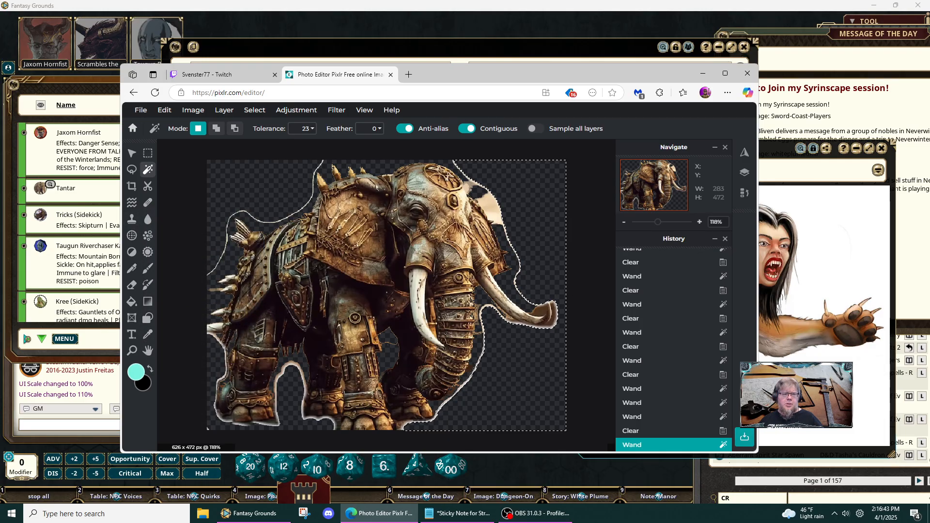
key("alt+Tab")
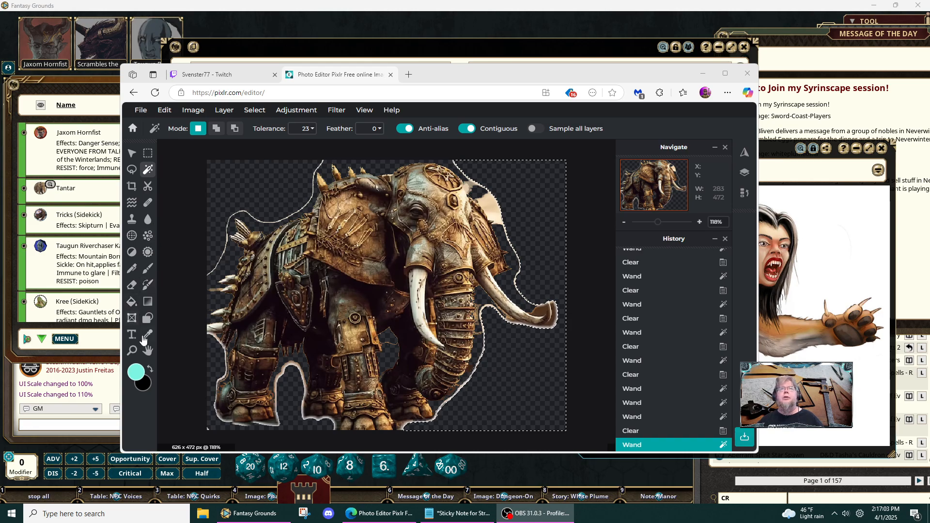
left_click(130, 252)
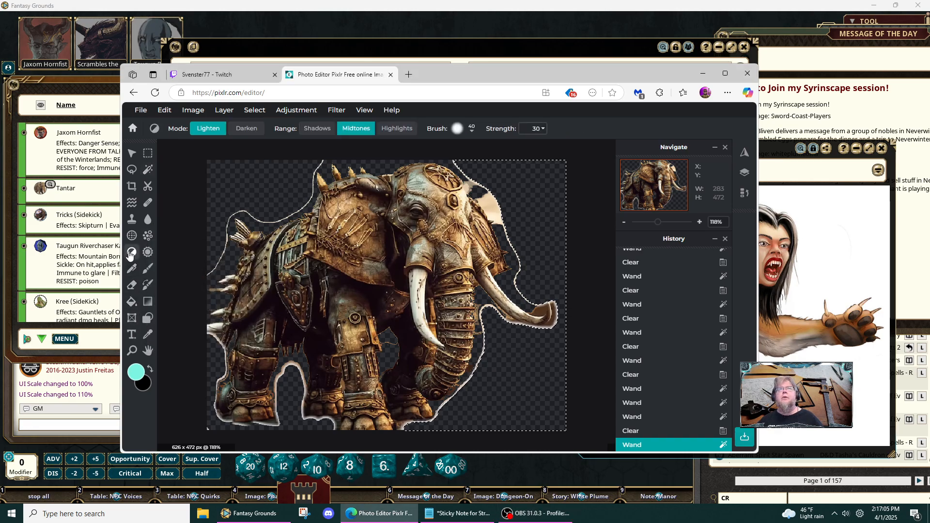
left_click(131, 284)
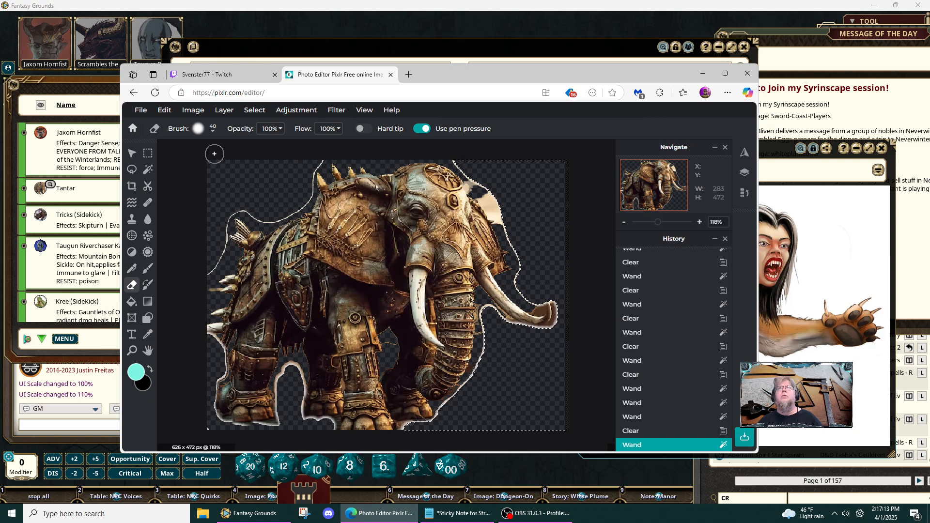
left_click(134, 157)
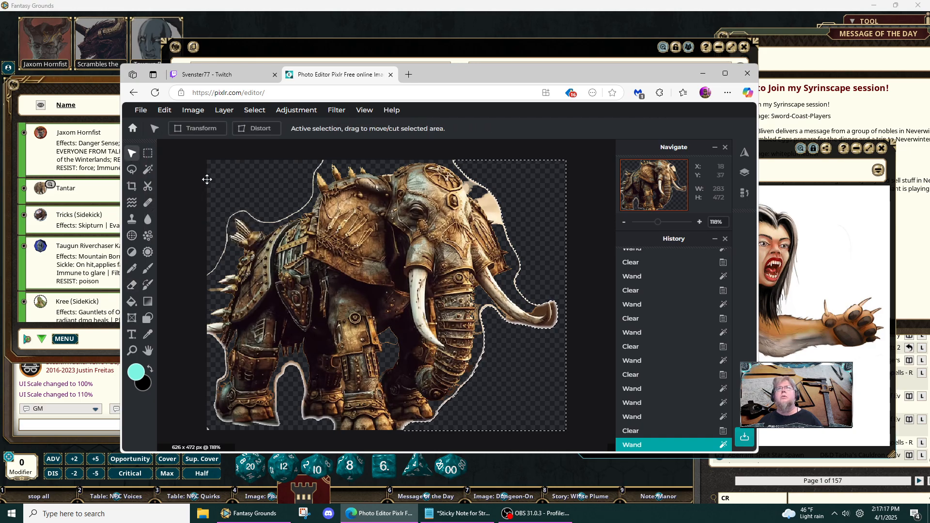
left_click(249, 185)
left_click(249, 186)
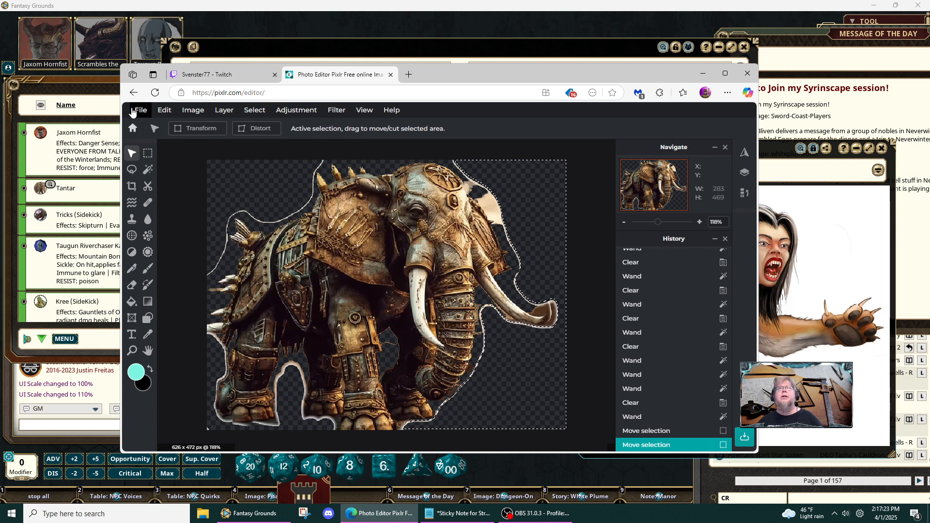
- Save the image as a transparent PNG named "war elephant" in the Downloads folder
left_click(140, 110)
left_click(152, 196)
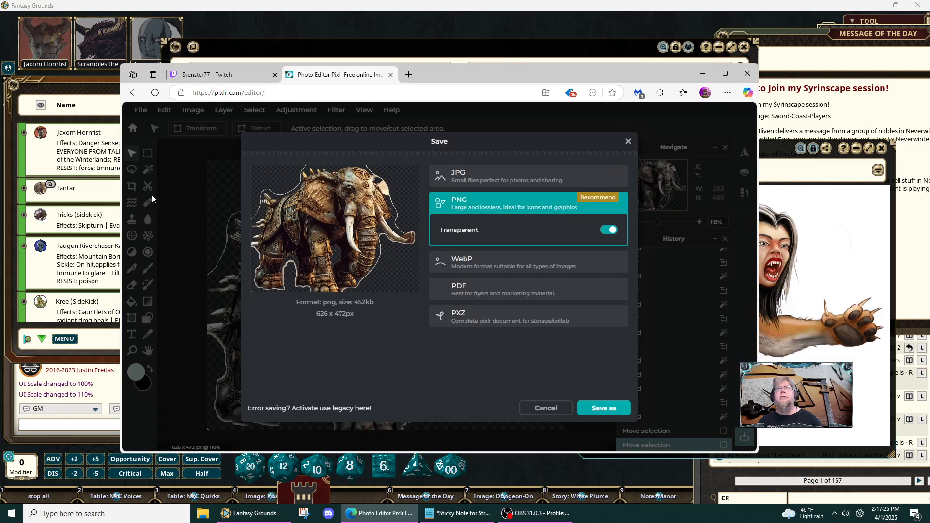
left_click(597, 408)
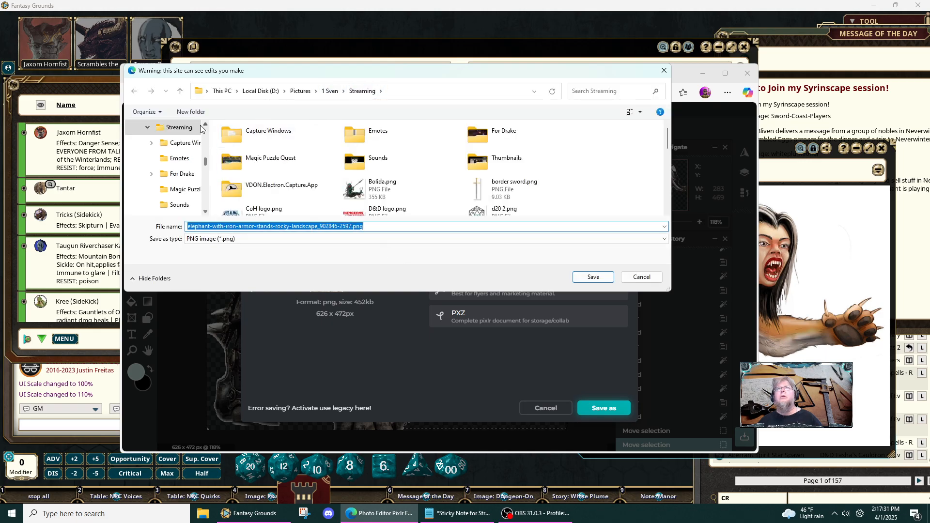
scroll(180, 150, "up", 5)
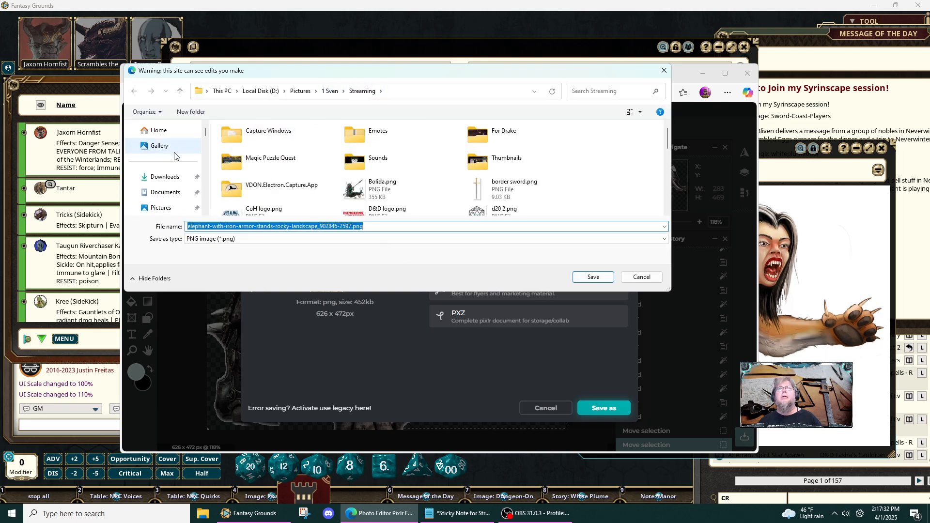
left_click(164, 178)
left_click(224, 225)
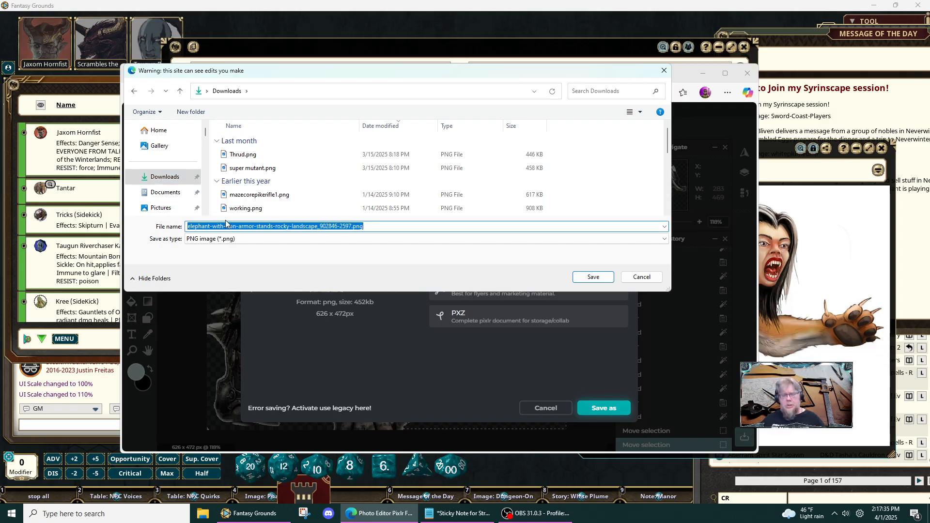
type("tan")
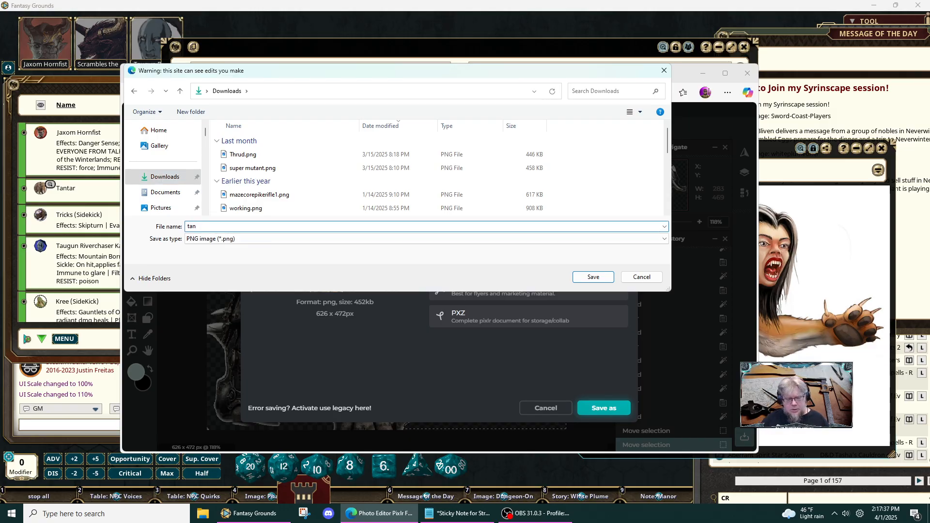
key("BackSpace")
key("BackSpace")
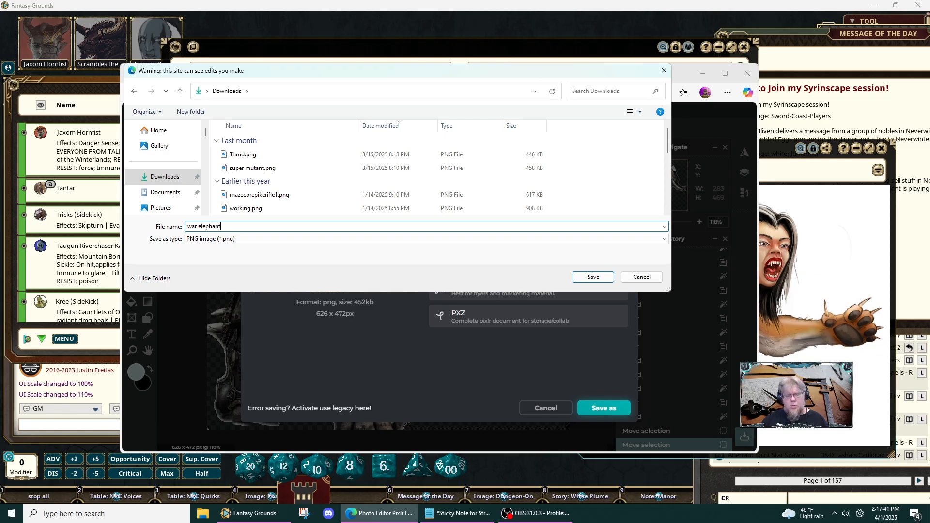
type("war elephant")
key("Return")
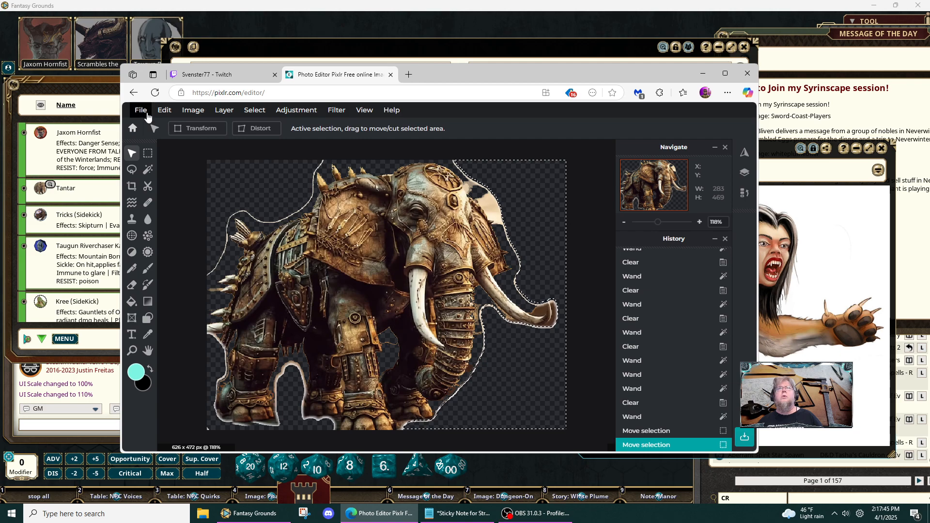
- Open war elephant.png from the Downloads folder and close the original elephant document
left_click(140, 111)
left_click(159, 138)
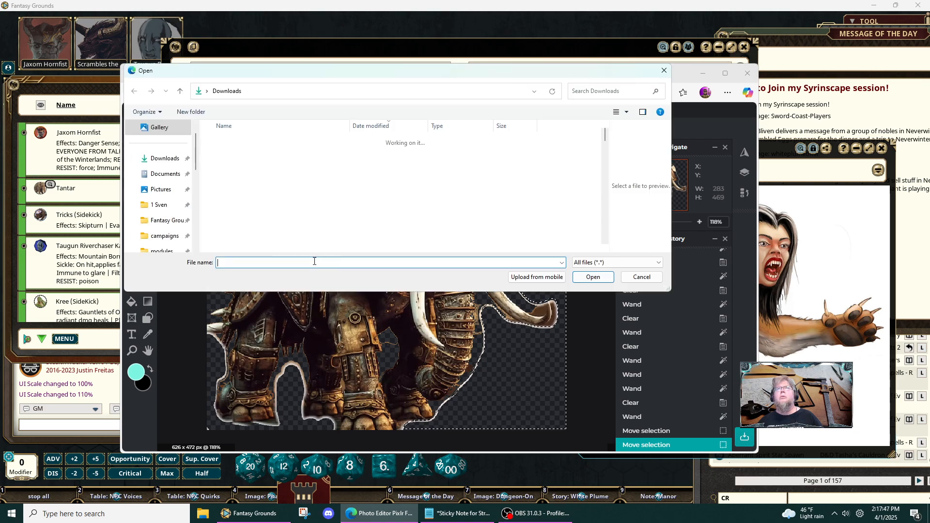
left_click(242, 154)
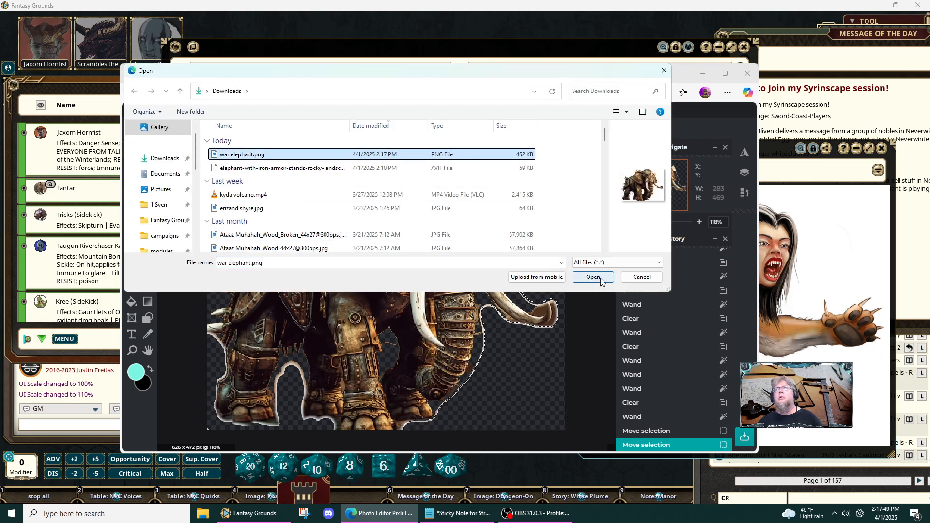
left_click(592, 277)
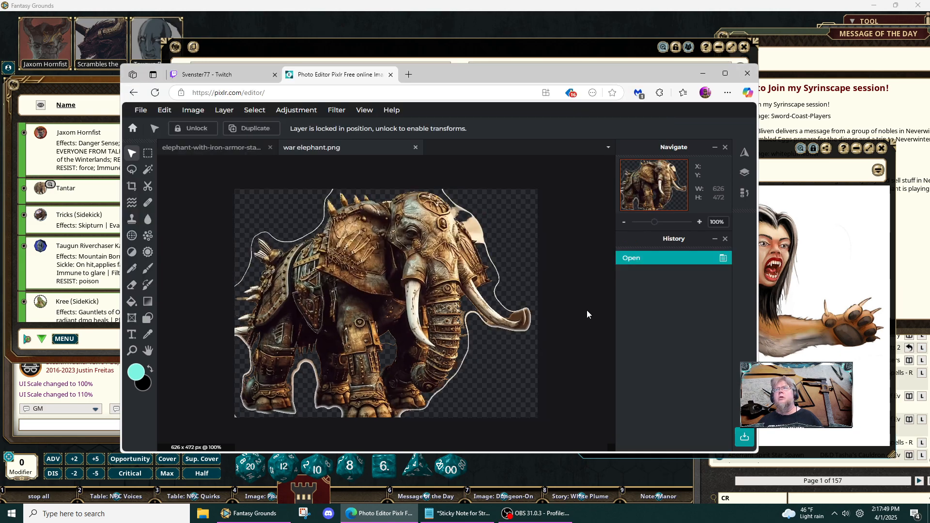
left_click(270, 148)
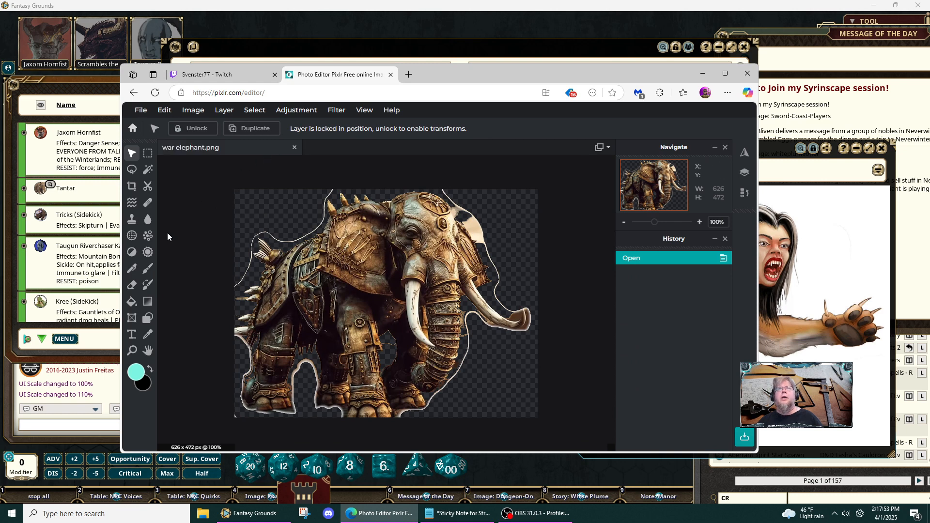
- Erase the thin white outline above the rump spikes and back with the 40 px Eraser
left_click(131, 287)
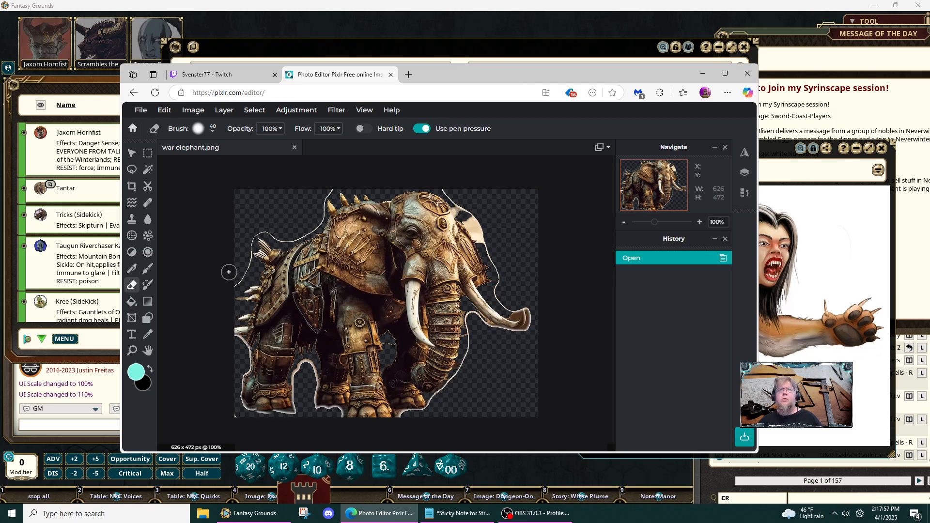
scroll(230, 255, "up", 2)
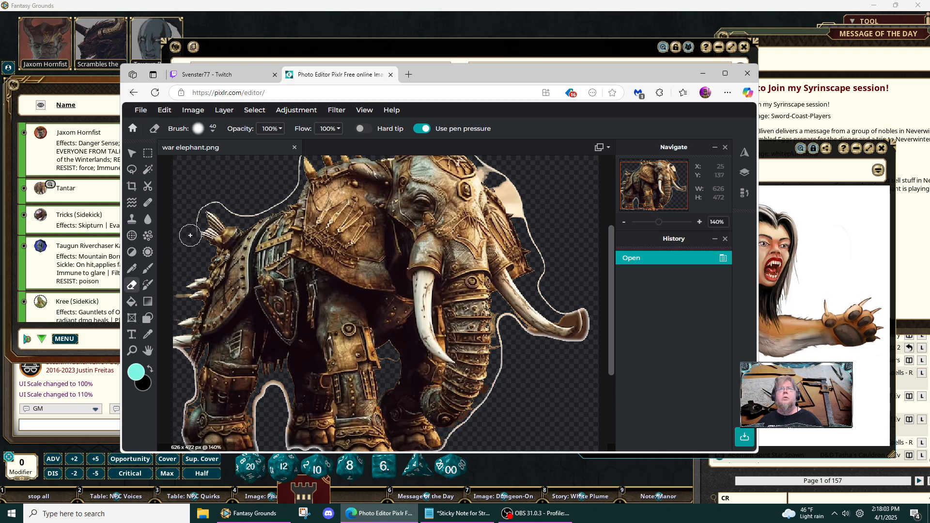
mouse_move(196, 205)
left_mouse_down()
mouse_move(253, 207)
mouse_move(226, 201)
mouse_move(266, 202)
mouse_move(291, 181)
mouse_move(257, 199)
mouse_move(277, 189)
left_mouse_up()
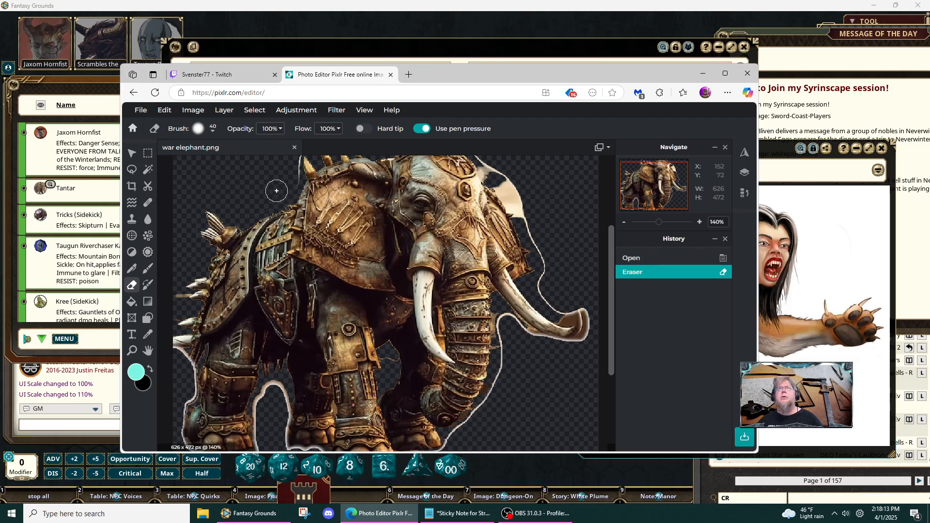
- Erase the leftover outline beside the head, tusks and trunk using the hard 20 px Basic Circular brush
left_click(213, 128)
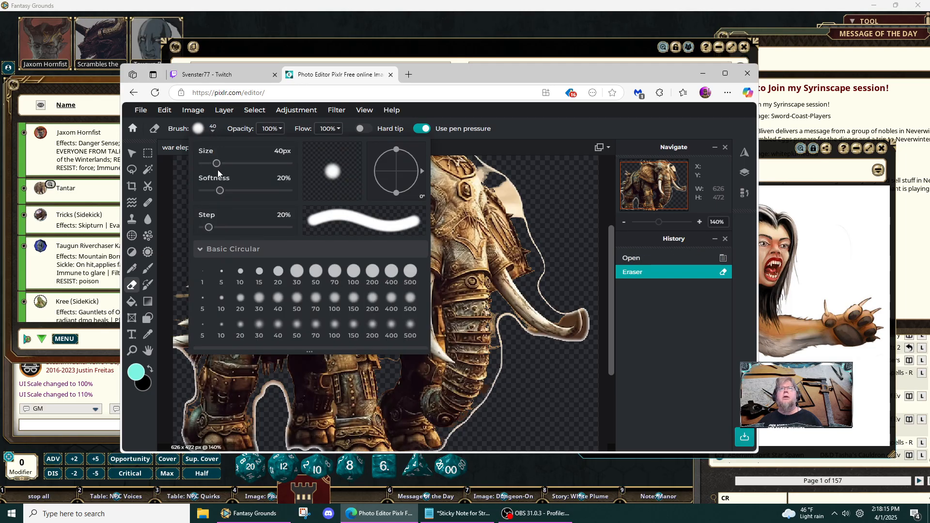
left_click_drag(216, 164, 209, 166)
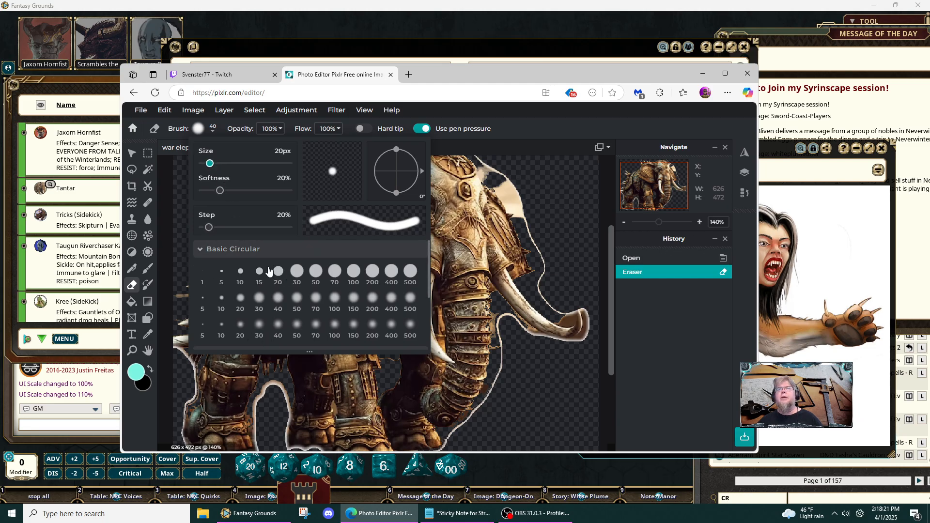
left_click(243, 304)
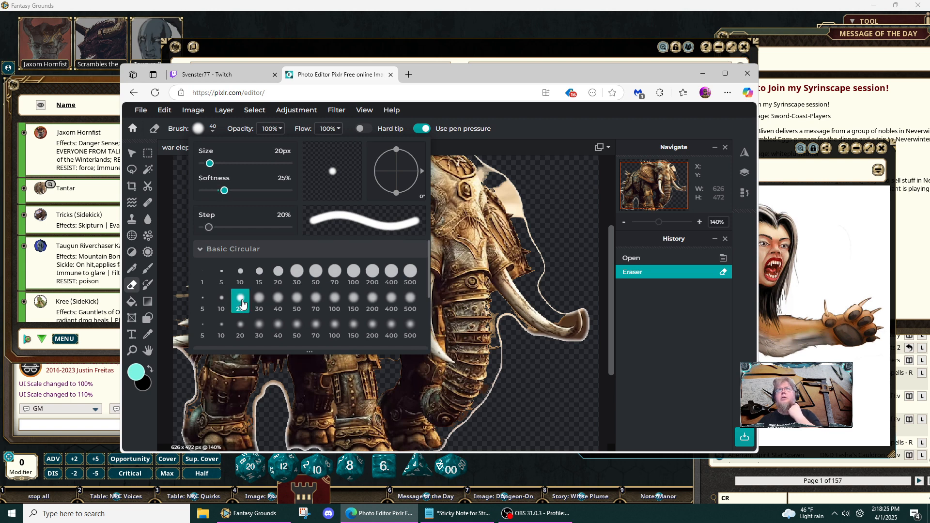
left_click(279, 272)
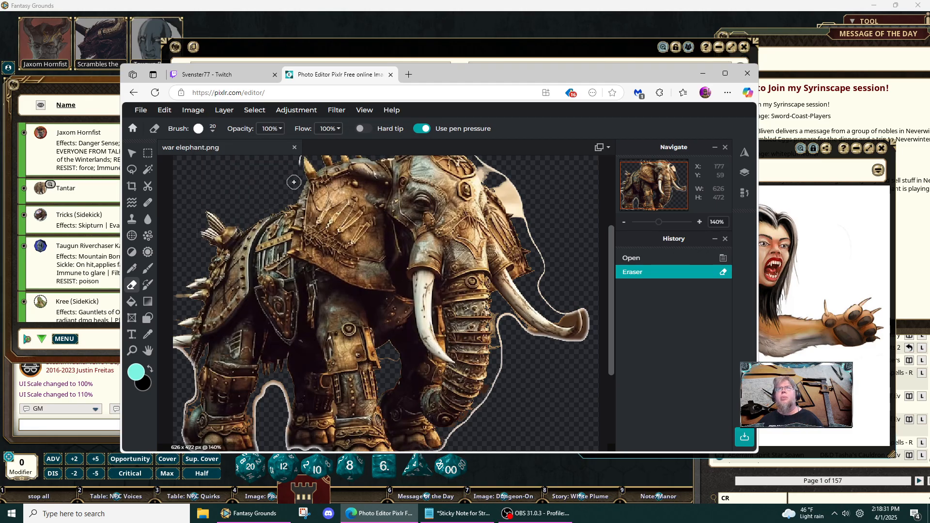
left_click(297, 156)
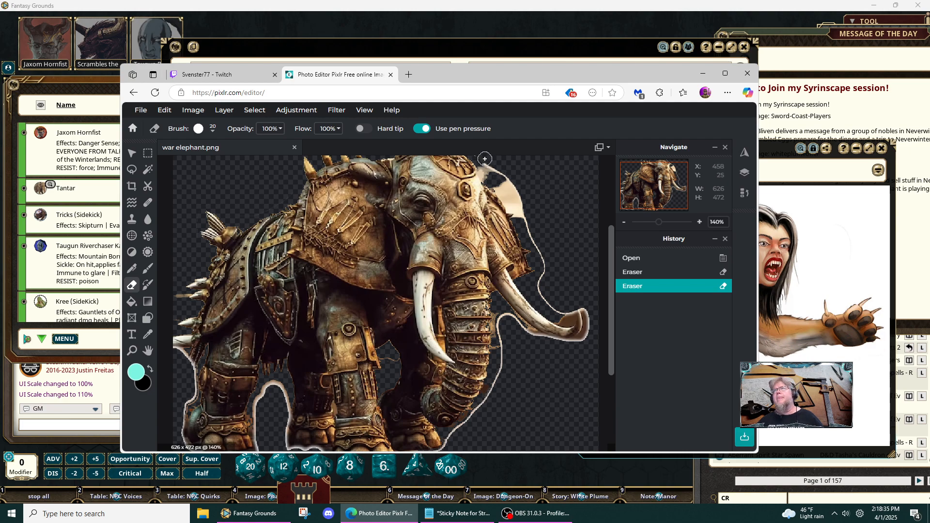
mouse_move(484, 159)
left_mouse_down()
mouse_move(525, 212)
mouse_move(484, 167)
left_mouse_up()
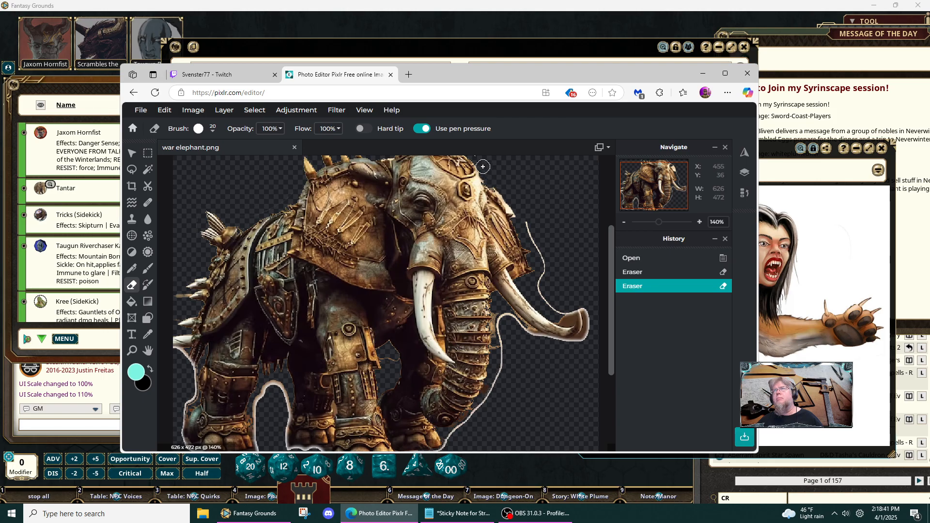
mouse_move(499, 187)
left_mouse_down()
mouse_move(535, 236)
mouse_move(535, 286)
left_mouse_up()
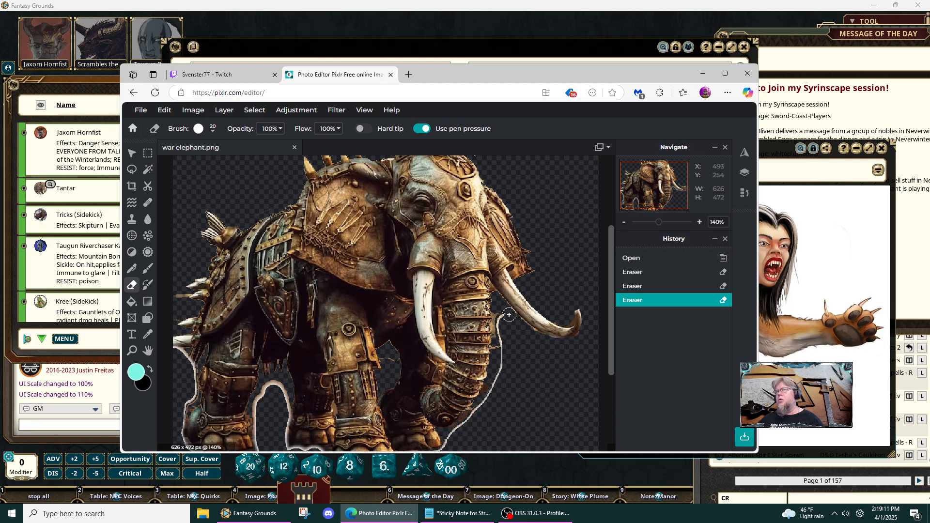
mouse_move(502, 316)
left_mouse_down()
mouse_move(493, 382)
mouse_move(444, 449)
left_mouse_up()
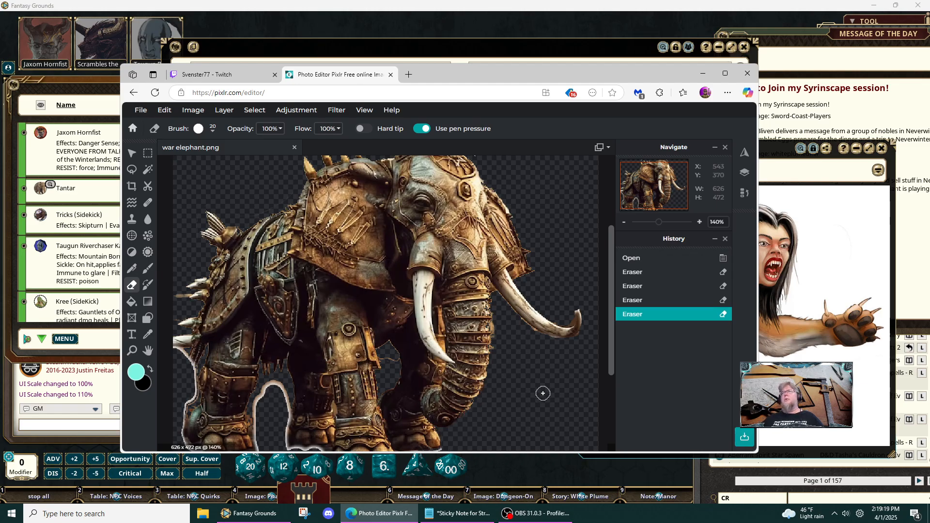
mouse_move(571, 318)
left_mouse_down()
mouse_move(561, 311)
mouse_move(571, 318)
left_mouse_up()
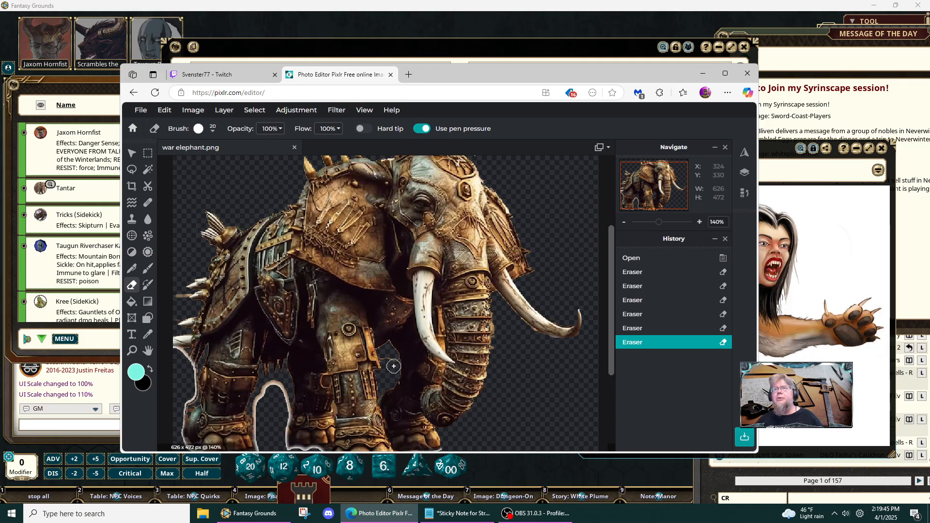
- Erase the outline remnants in the gap between the elephant's front legs and beneath its belly
scroll(391, 363, "up", 3)
mouse_move(389, 361)
left_mouse_down()
mouse_move(357, 356)
mouse_move(367, 360)
left_mouse_up()
left_click(367, 360)
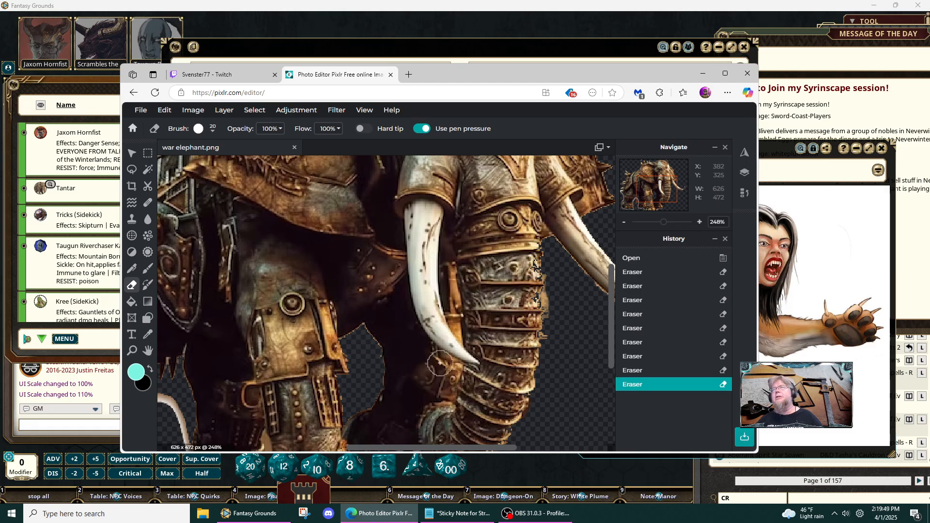
- Erase the white outline around the rear legs and feet and the leftover bits along the image's upper edge
scroll(560, 336, "down", 4)
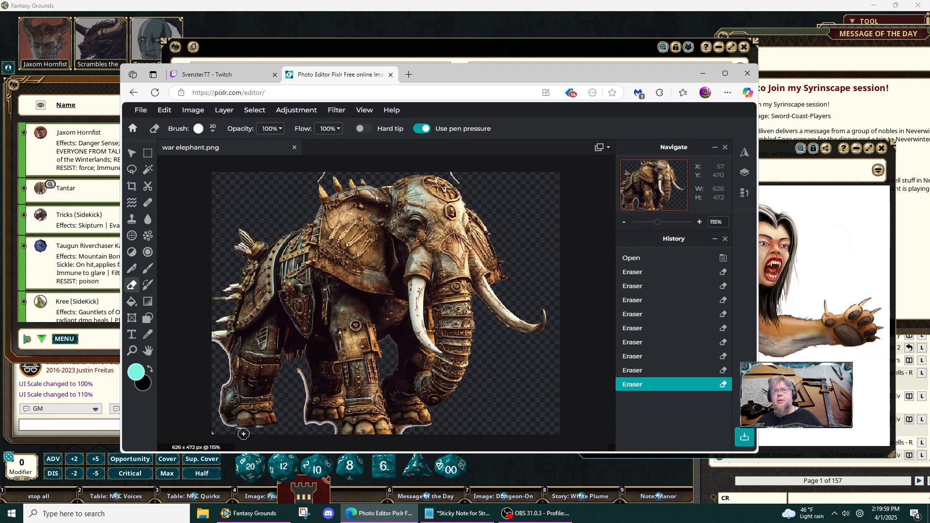
left_click_drag(249, 432, 251, 435)
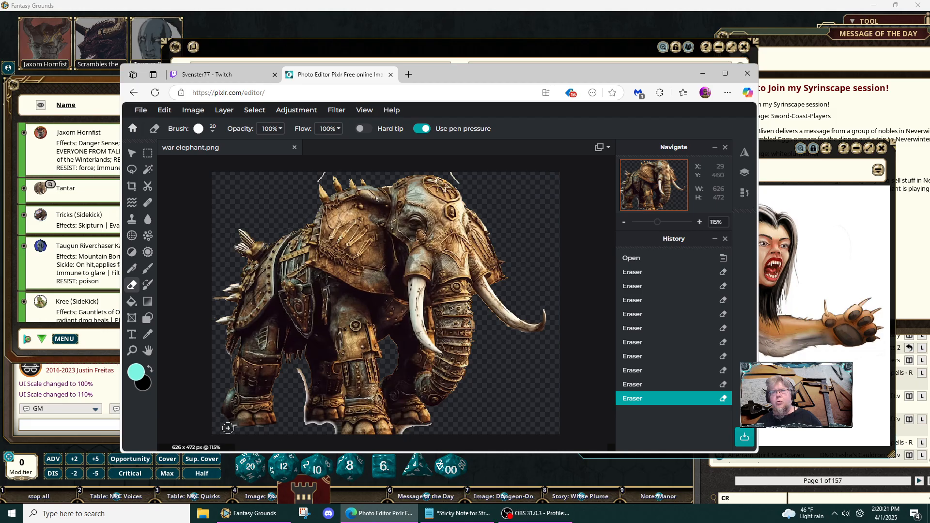
left_click_drag(231, 428, 228, 433)
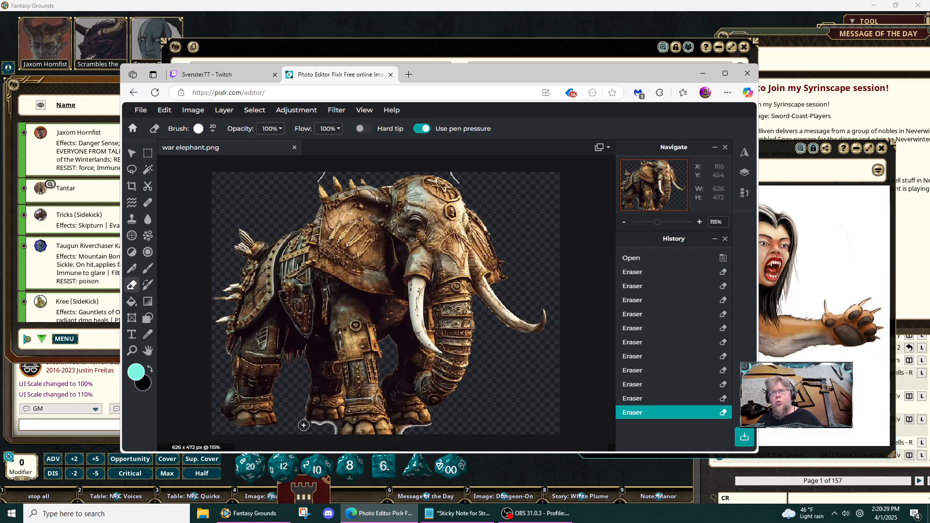
left_click_drag(304, 425, 331, 427)
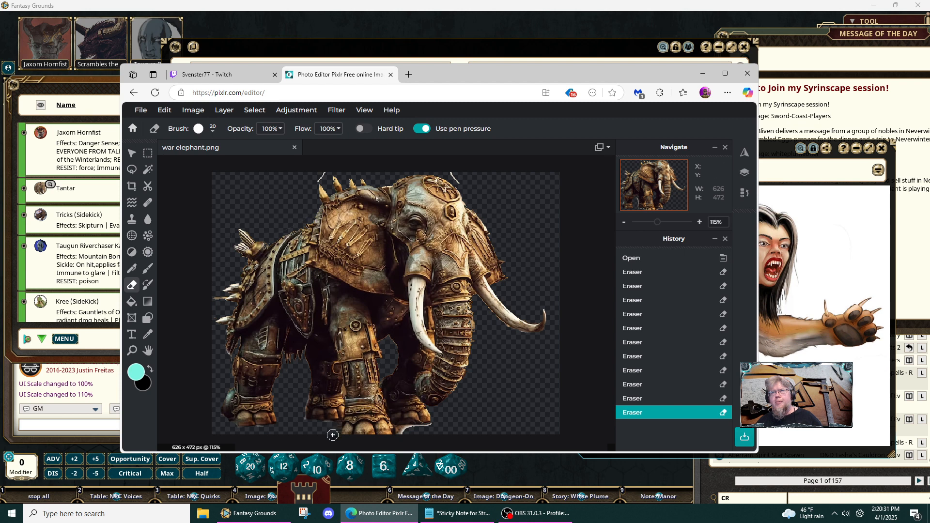
left_click_drag(333, 428, 340, 434)
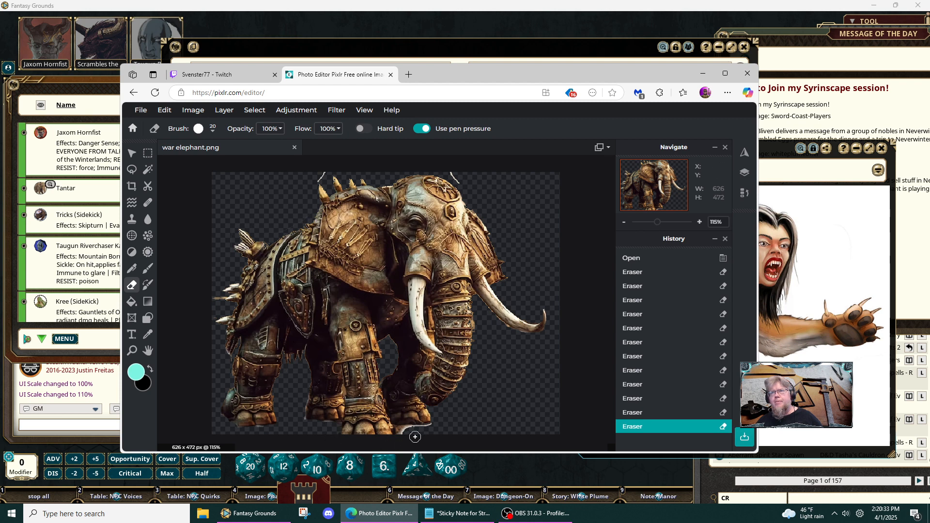
left_click_drag(436, 427, 402, 434)
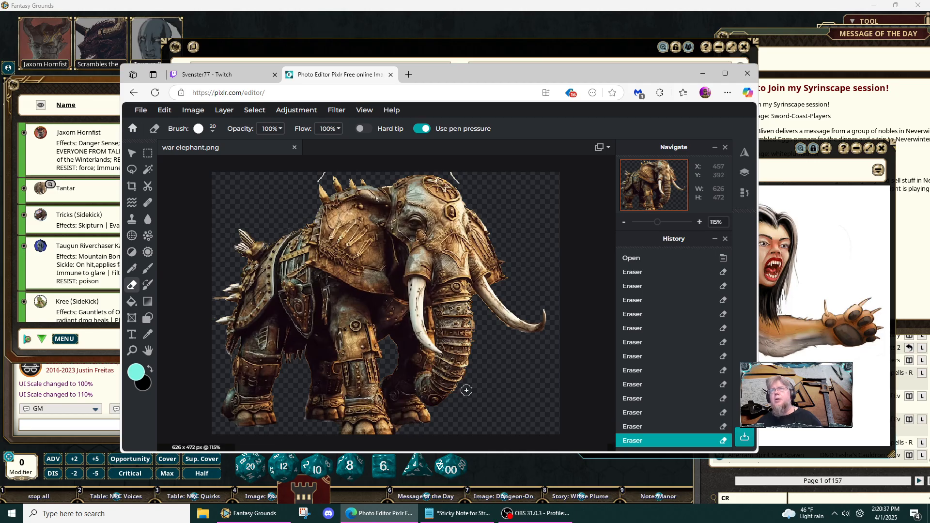
mouse_move(319, 173)
left_mouse_down()
mouse_move(315, 181)
mouse_move(326, 173)
left_mouse_up()
left_click_drag(452, 177, 461, 188)
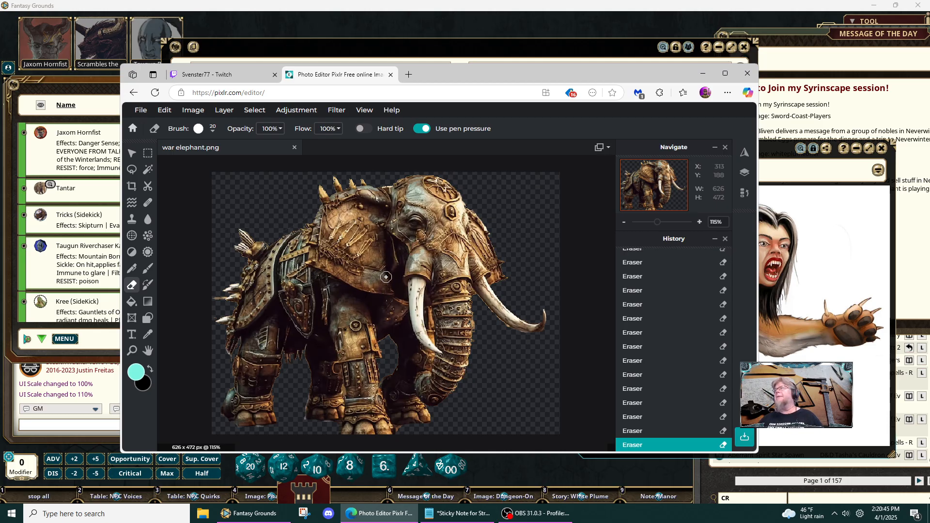
- Save the image as a transparent PNG, replacing war elephant.png in the Downloads folder, and close the browser
left_click(140, 110)
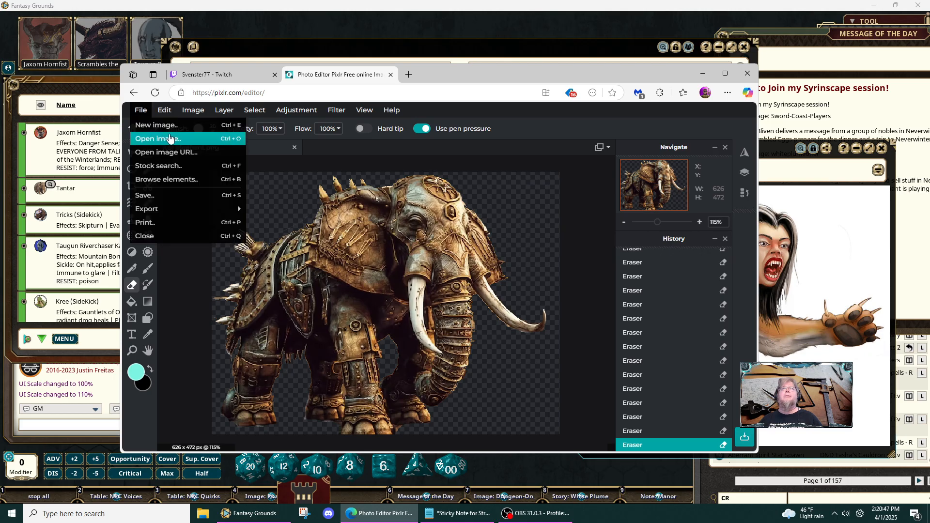
left_click(159, 196)
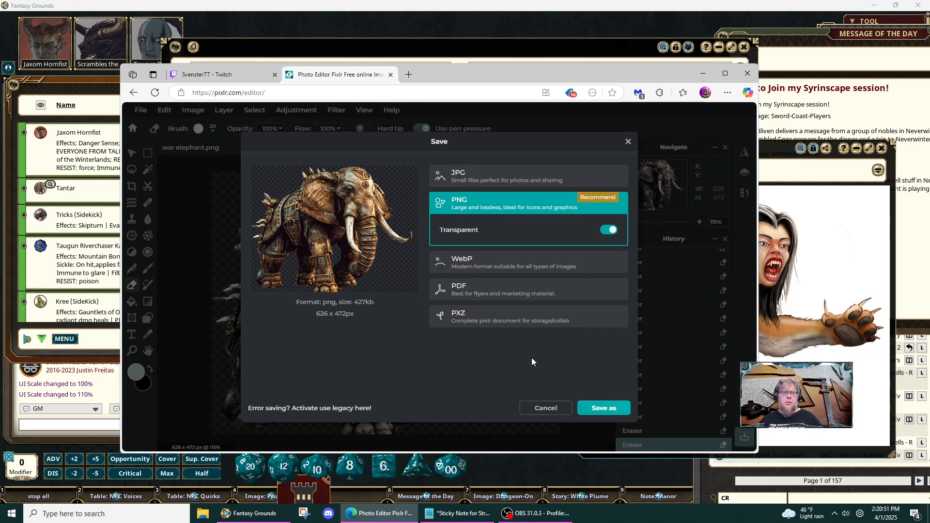
left_click(602, 409)
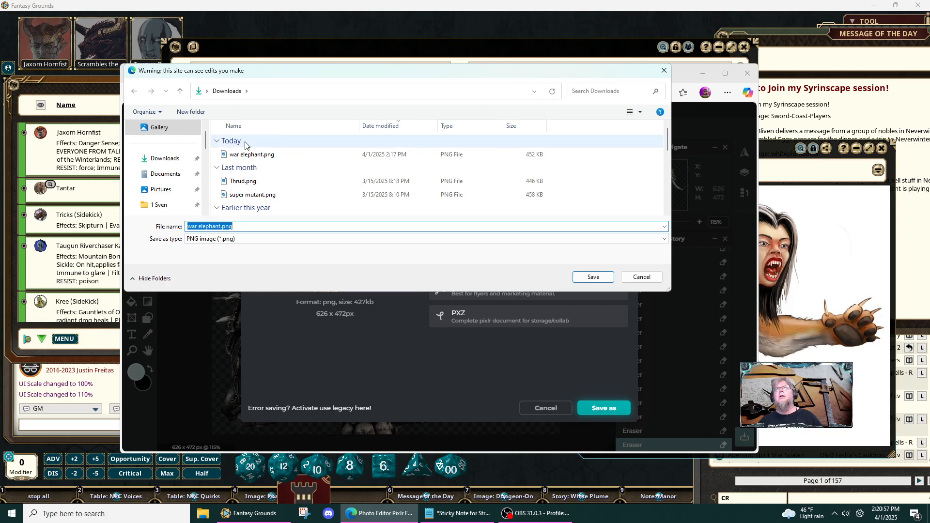
left_click(605, 281)
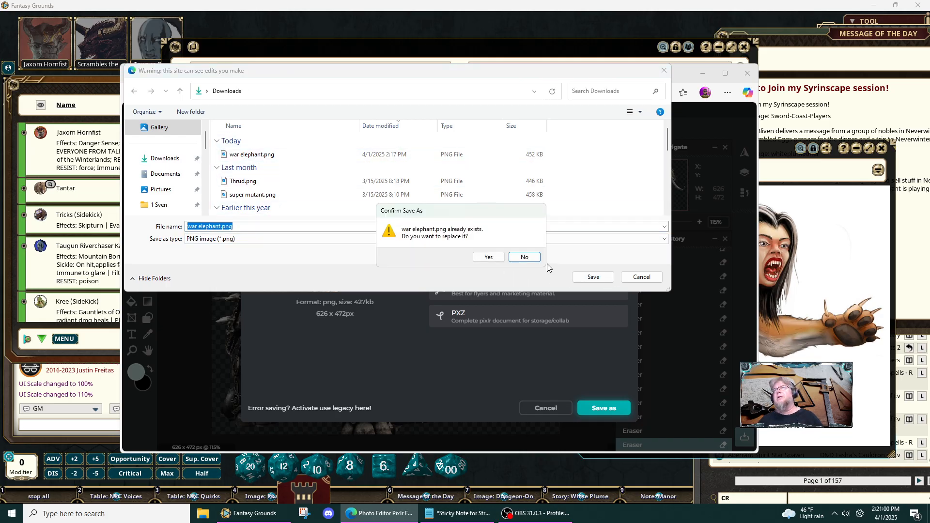
left_click(488, 257)
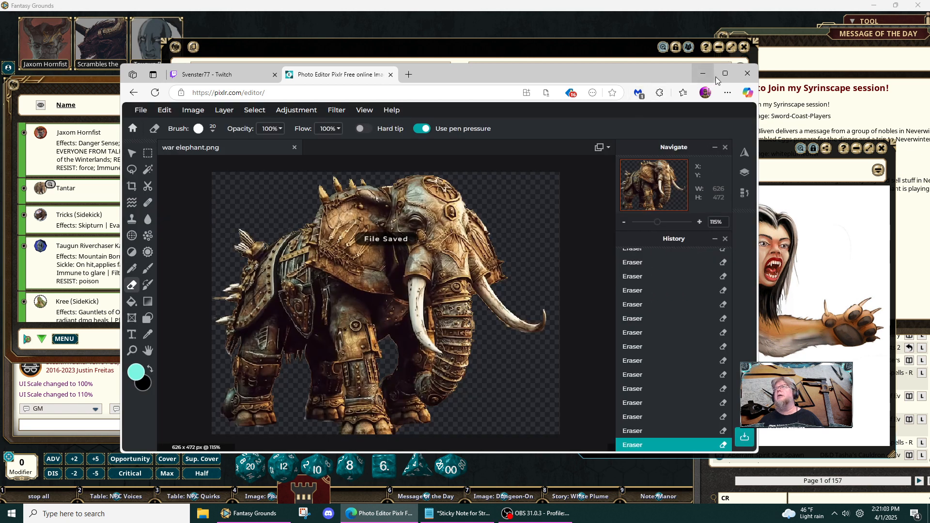
left_click(746, 68)
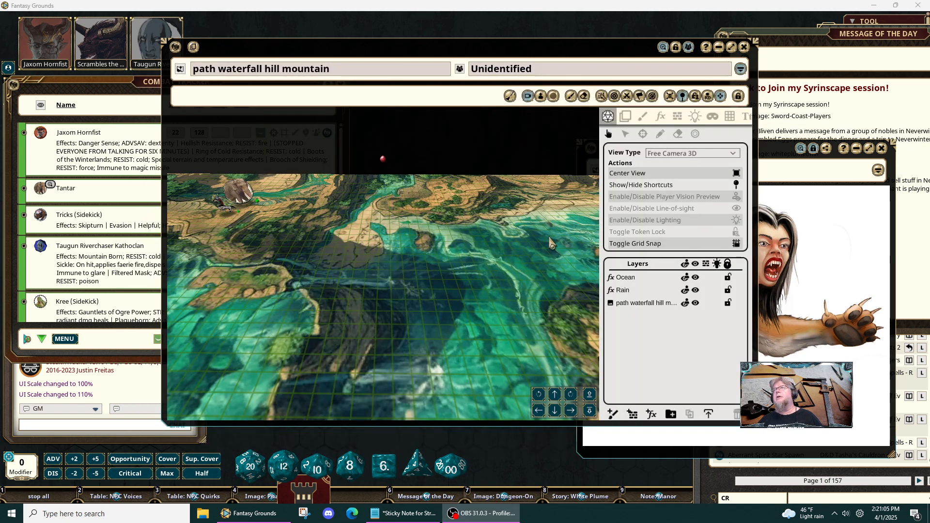
- Copy war elephant.png from Downloads into the Fantasy Grounds images folder using File Explorer, and close the Explorer window
left_click(203, 514)
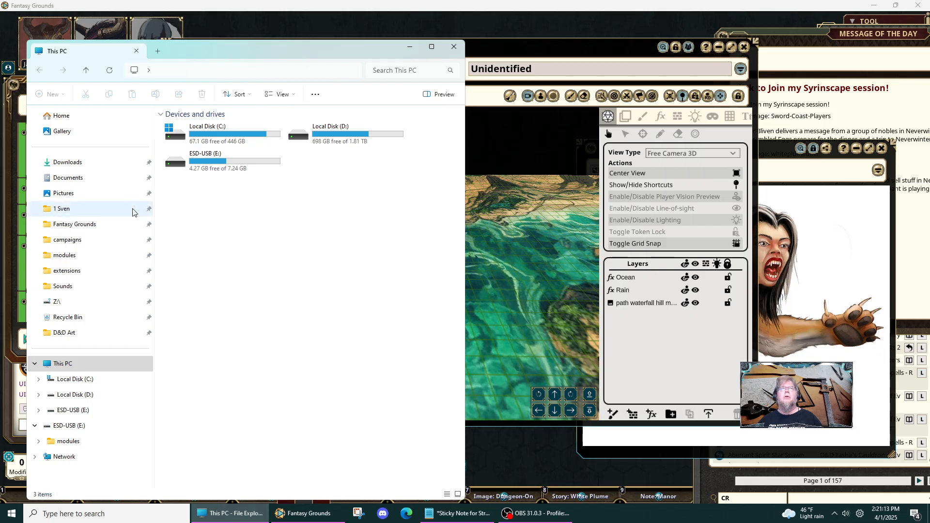
left_click(74, 166)
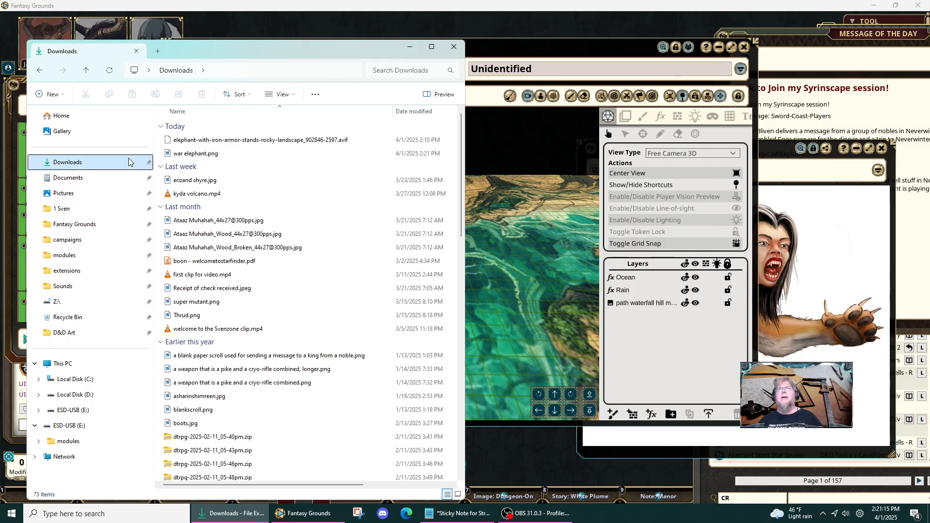
left_click(204, 153)
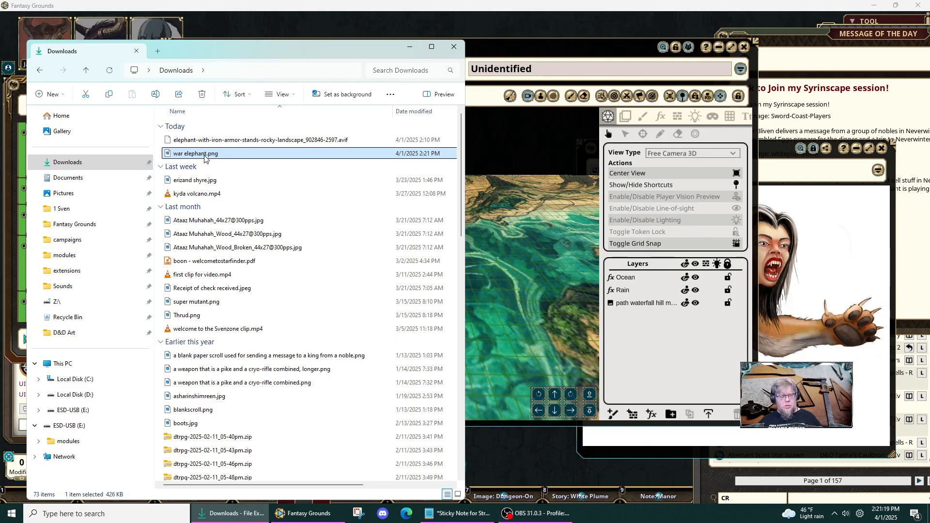
key("ctrl+c")
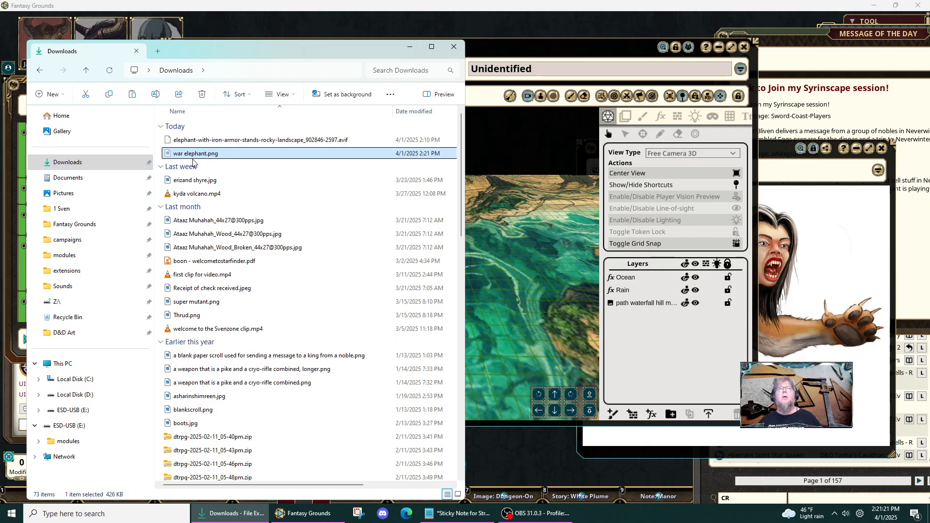
left_click(89, 226)
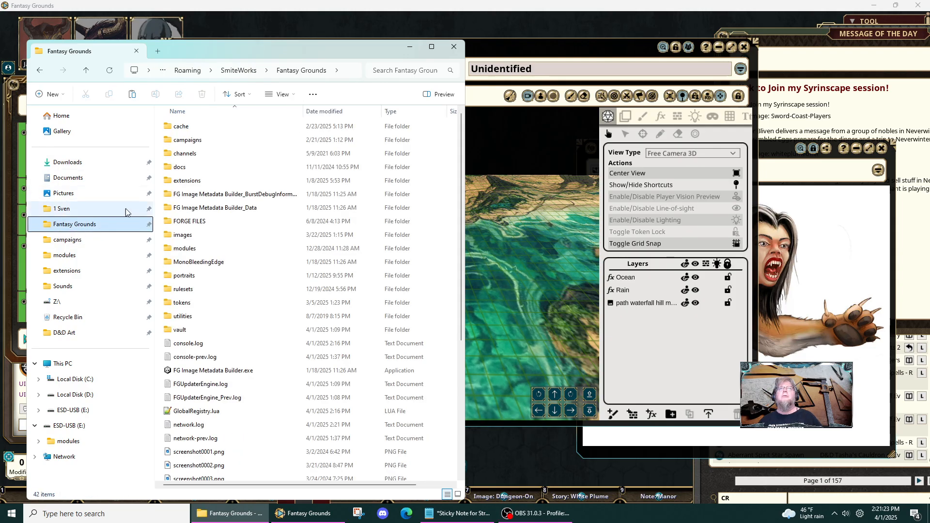
double_click(194, 235)
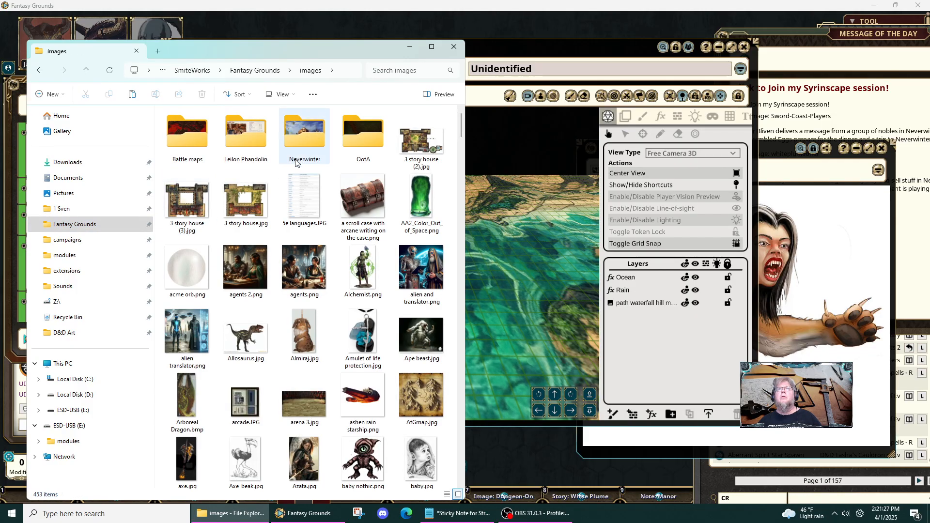
left_click(434, 124)
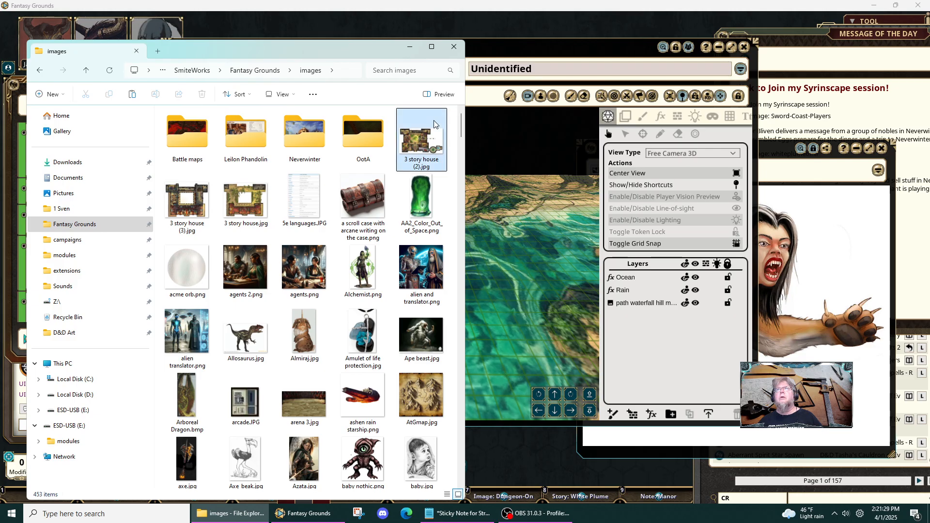
key("ctrl+v")
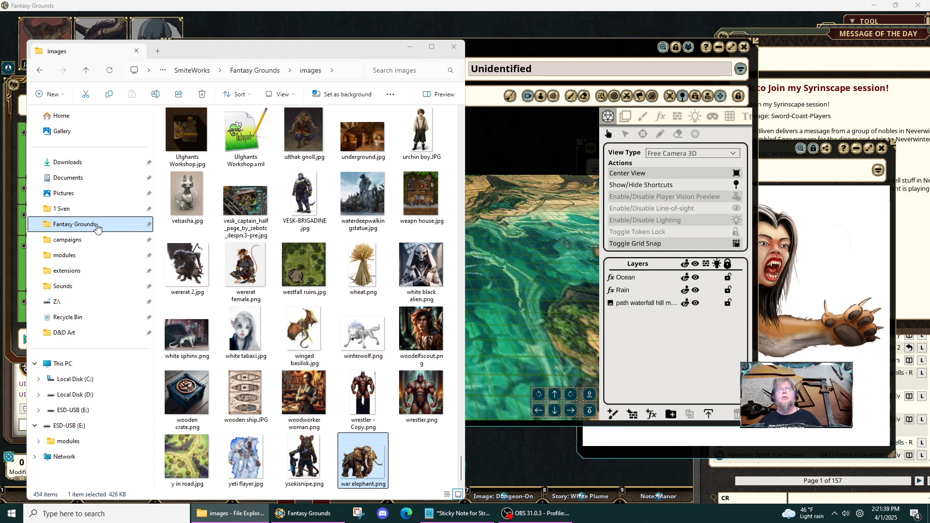
left_click(455, 48)
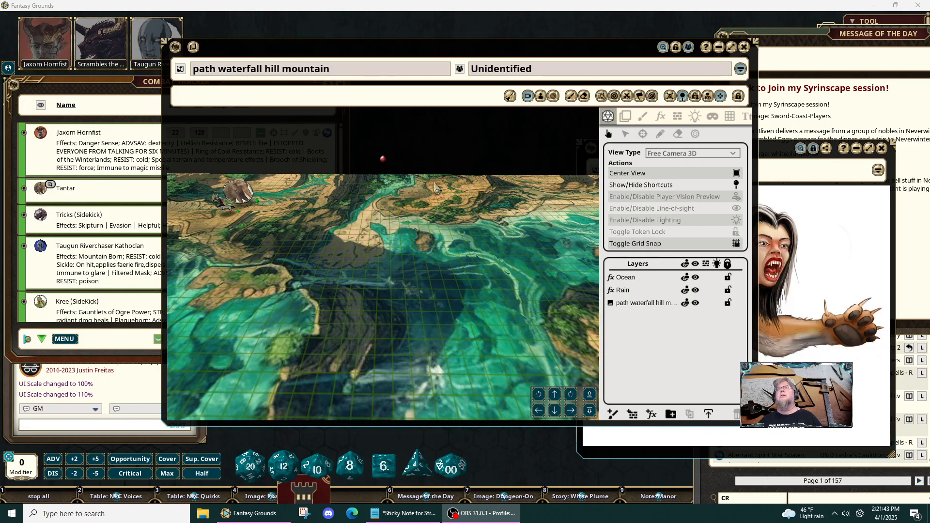
- Close the Message of the Day in Fantasy Grounds and move the NPCS list in front of the map window
left_click_drag(804, 38, 581, 27)
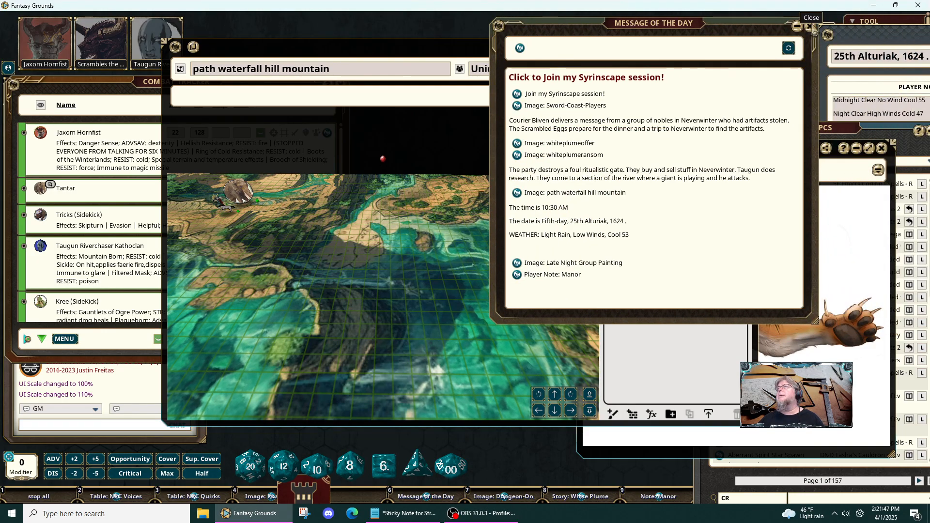
left_click(812, 28)
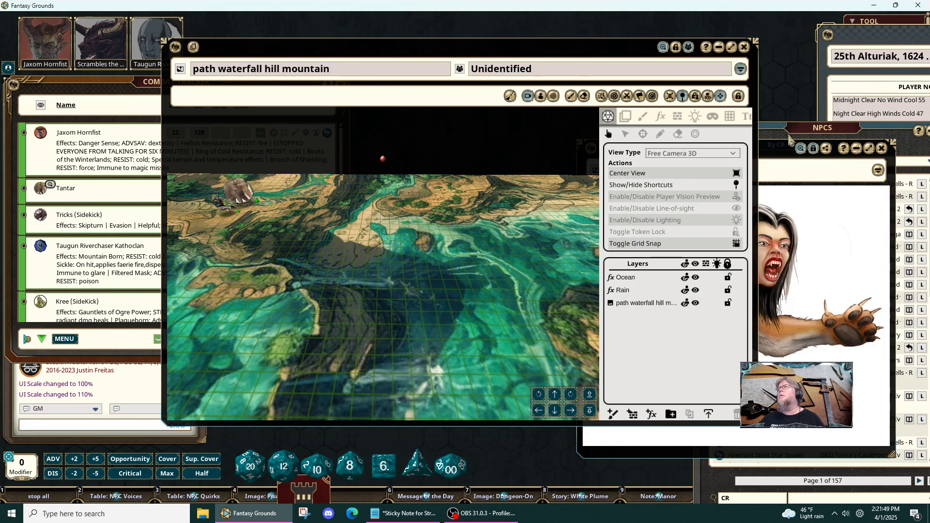
left_click_drag(785, 132, 648, 74)
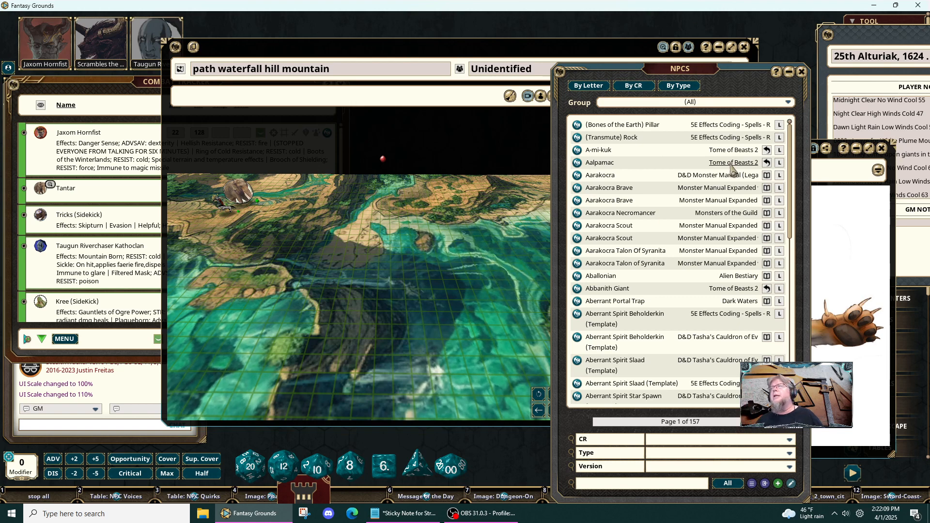
- Move the Wampus Cat image off the sidebar and close the 25th Alturiak, 1624 calendar notes
left_click_drag(828, 237, 667, 198)
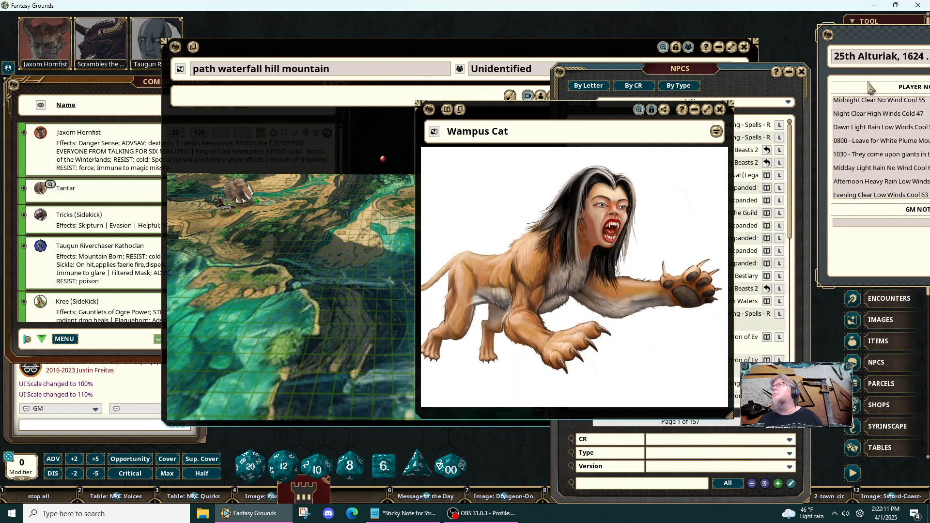
left_click_drag(894, 35, 628, 62)
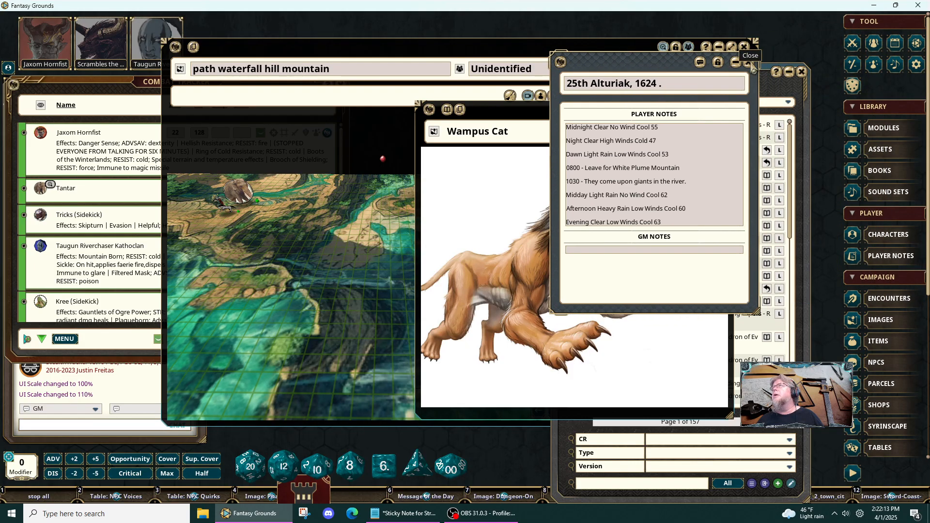
left_click(748, 62)
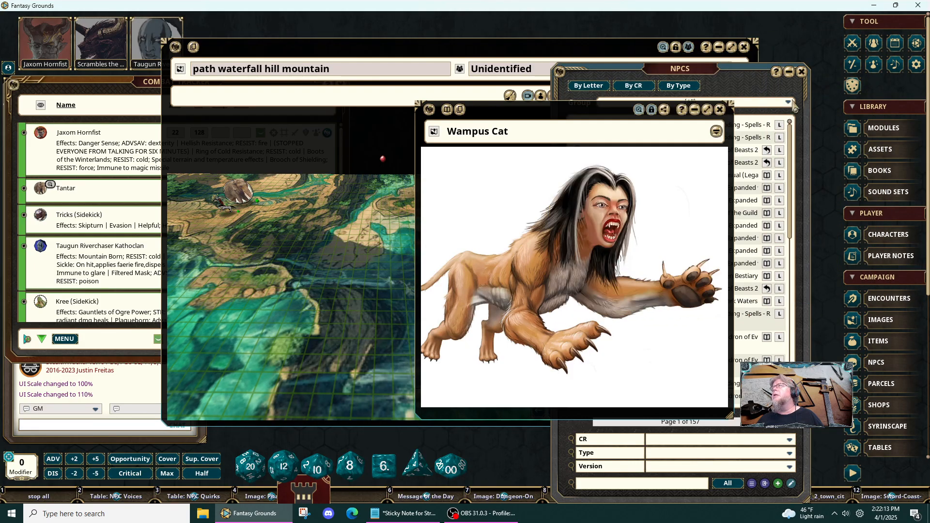
- Open the Assets window, place it over the map and refresh the folder assets
left_click(887, 149)
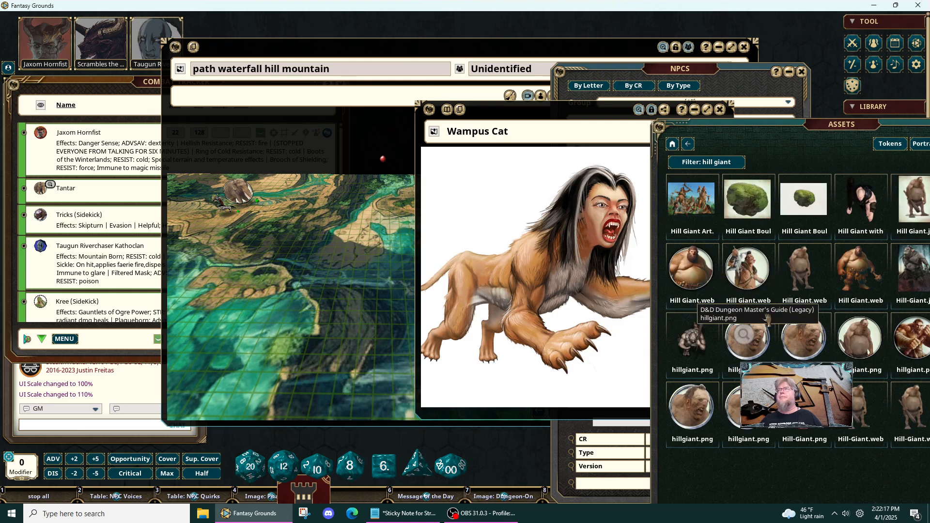
left_click_drag(778, 125, 328, 42)
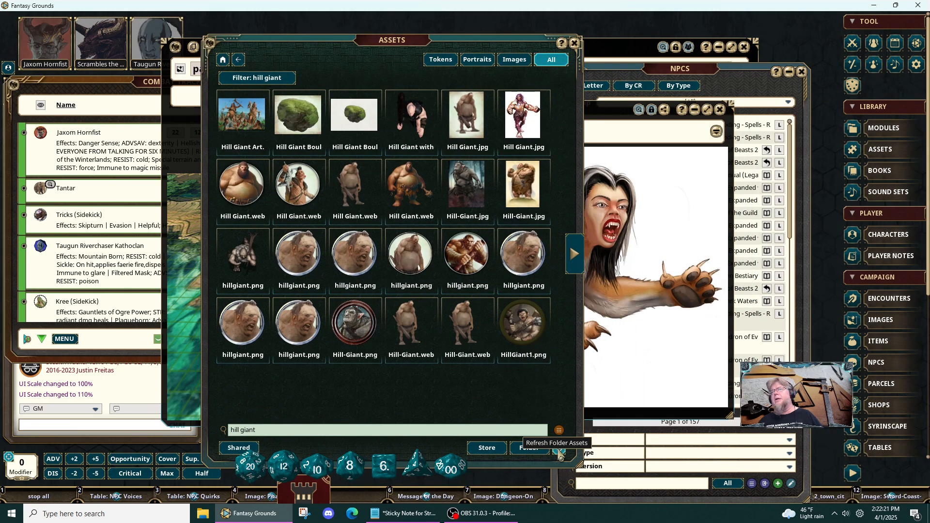
left_click(559, 451)
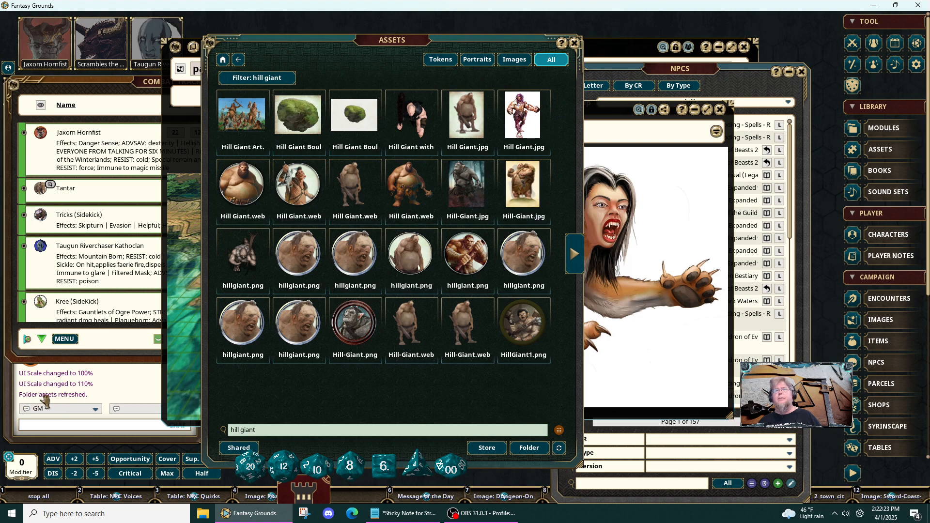
- Replace the asset search filter with "elephant"
left_click(289, 431)
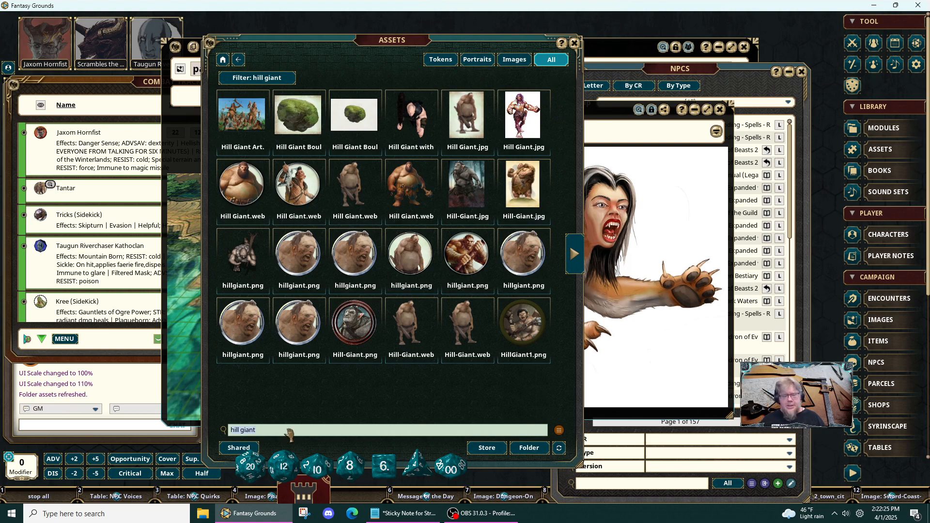
type("elephant")
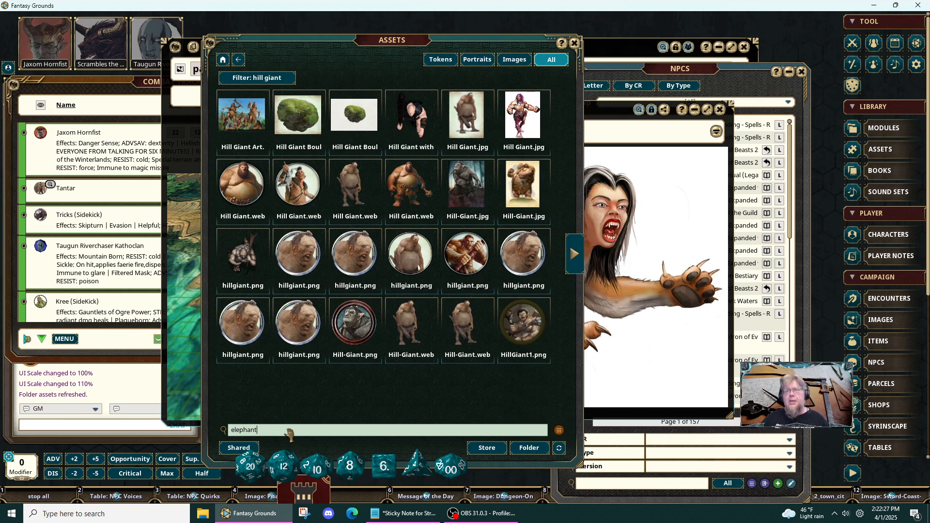
key("Return")
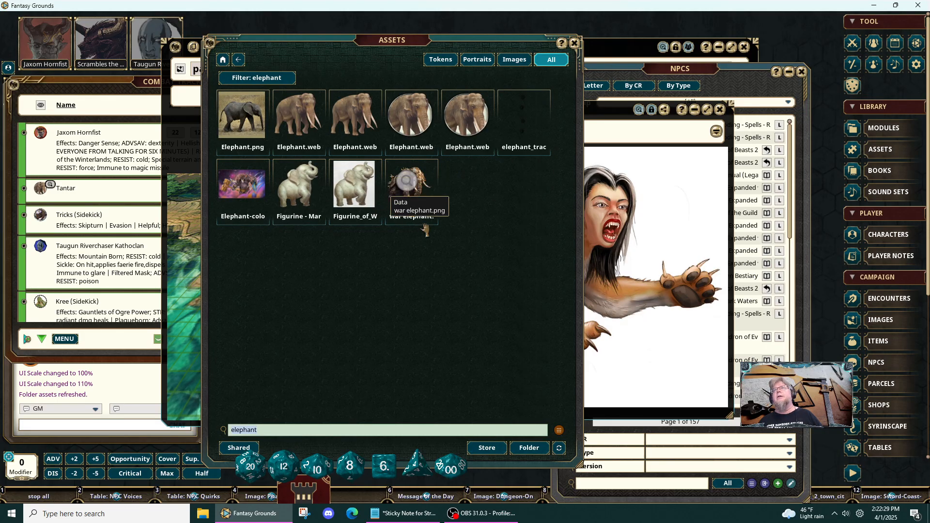
- Move the Assets and map windows clear of the Combat Tracker and open Tantar's NPC record from it
left_click_drag(229, 45, 441, 60)
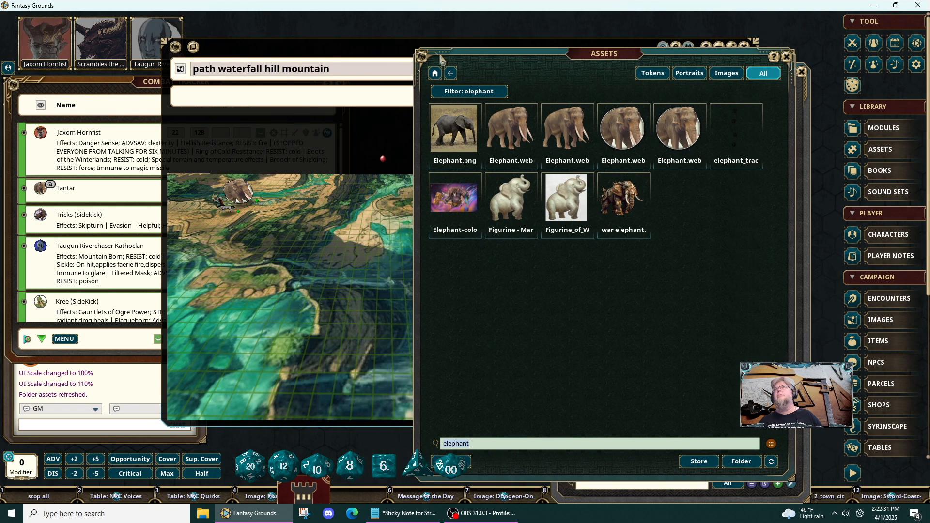
left_click_drag(363, 50, 495, 65)
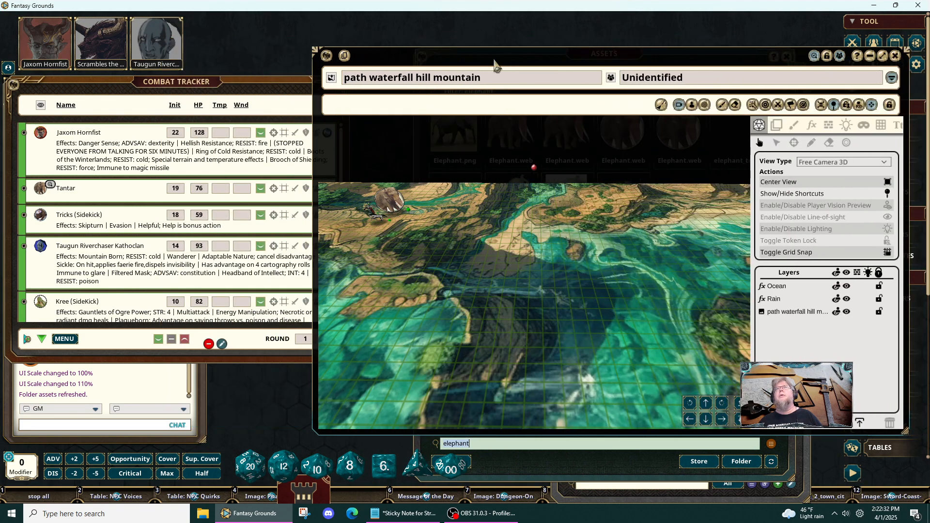
left_click(103, 189)
left_click(327, 189)
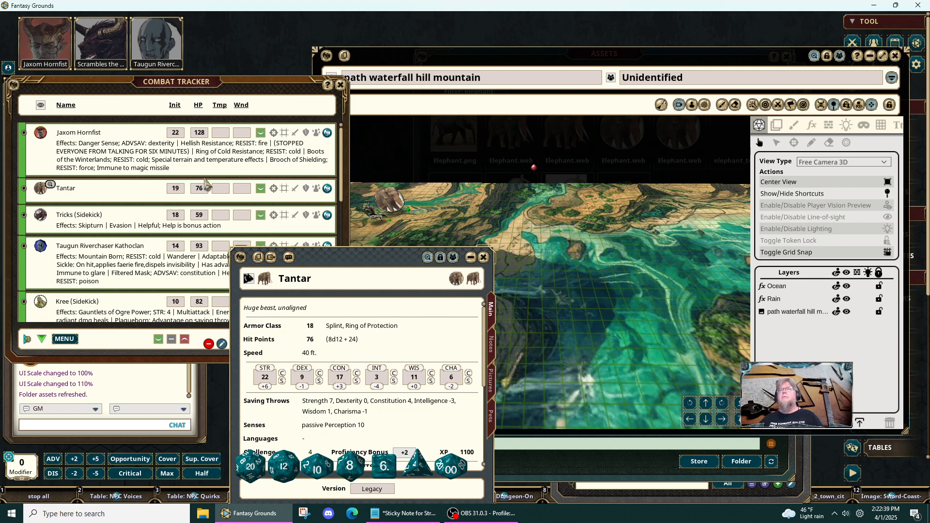
- Show Tantar's pictures beside the Assets window and set war elephant.png as the main Picture
left_click(468, 283)
left_click_drag(360, 253, 261, 121)
left_click(571, 460)
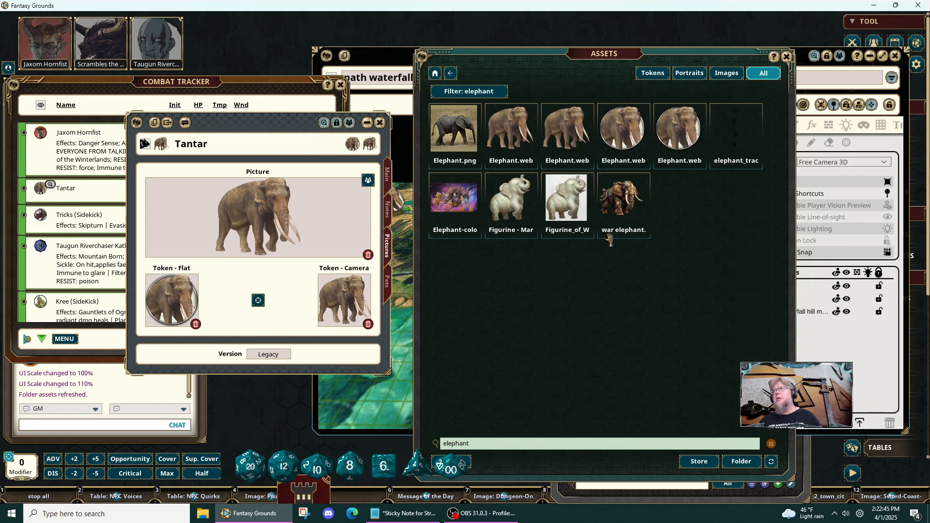
left_click_drag(622, 199, 261, 216)
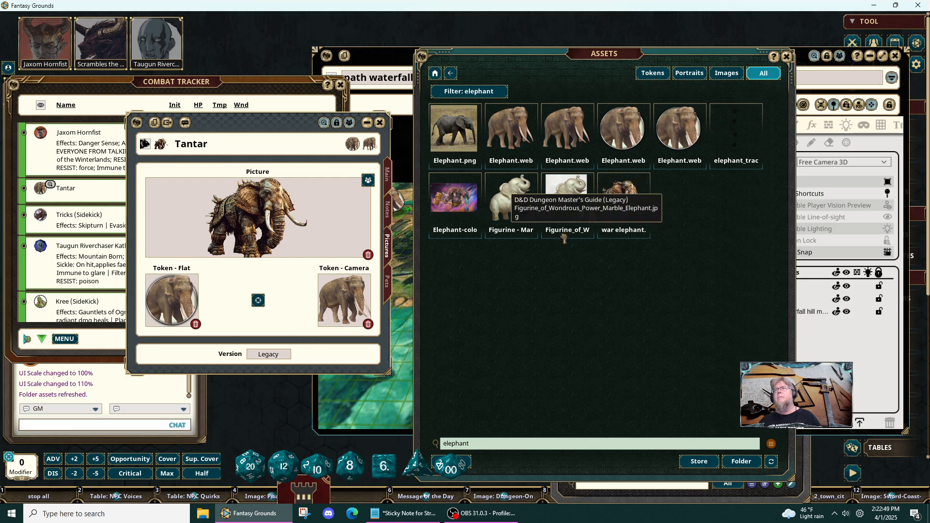